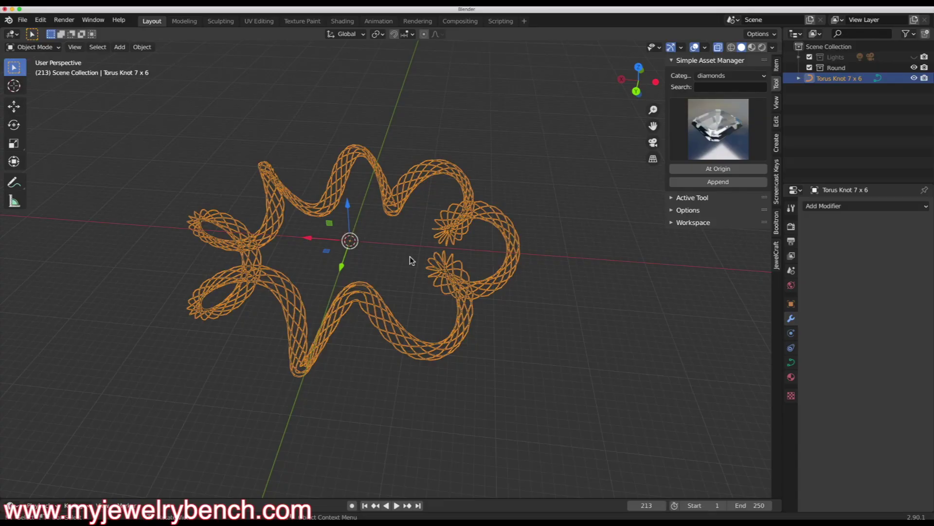
Step: Filter the add-ons in the preferences to the User category to review the user-installed ones, and close the preferences
middle_click_drag(425, 313, 414, 331)
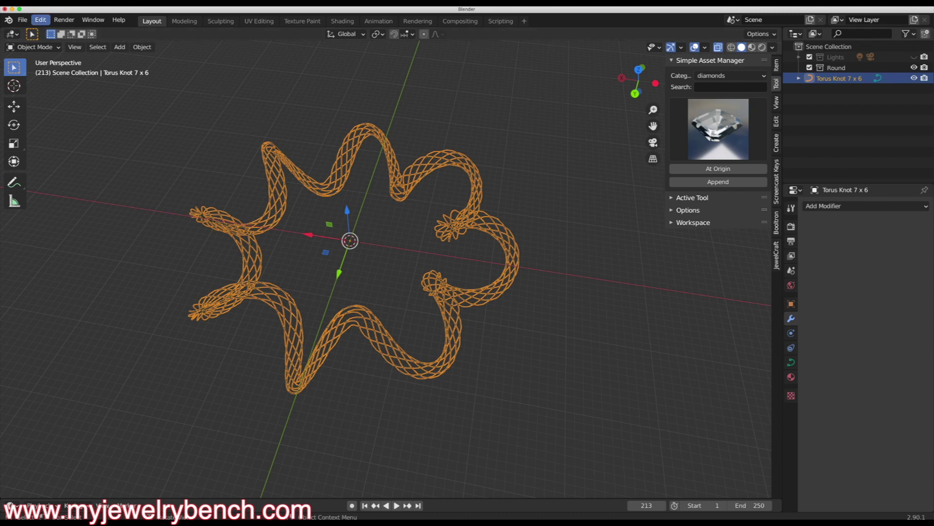
left_click(41, 19)
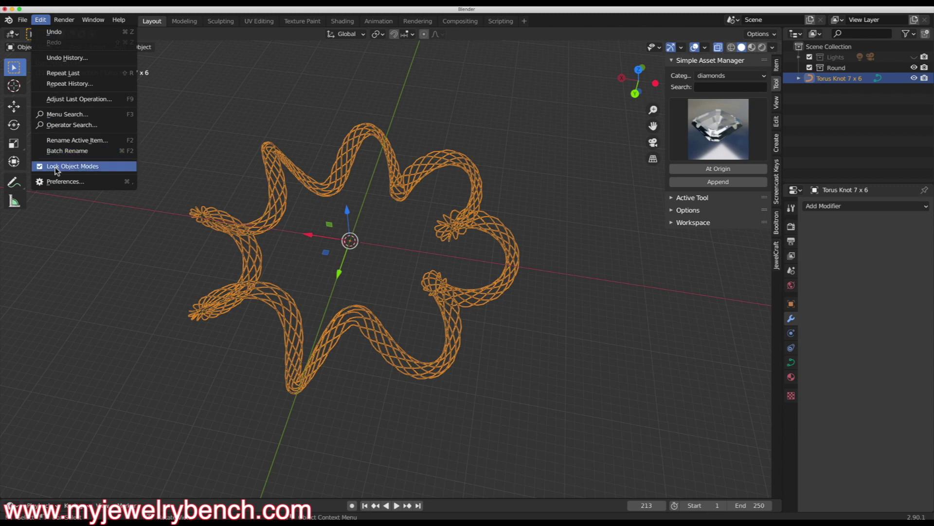
left_click(61, 182)
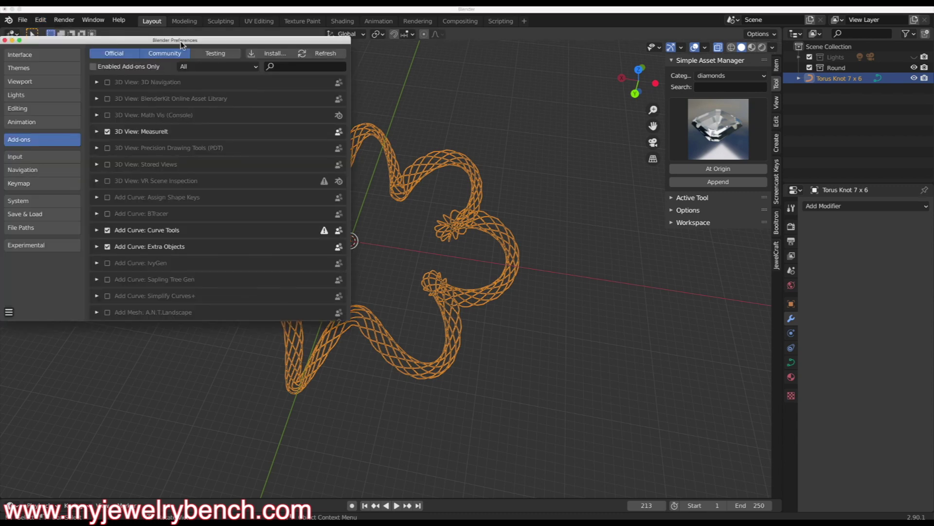
left_click_drag(181, 41, 355, 73)
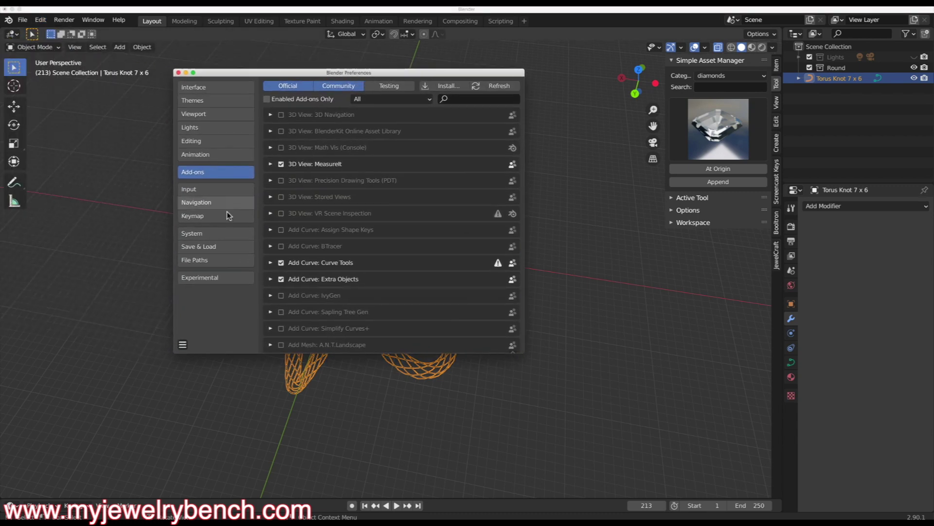
left_click(183, 345)
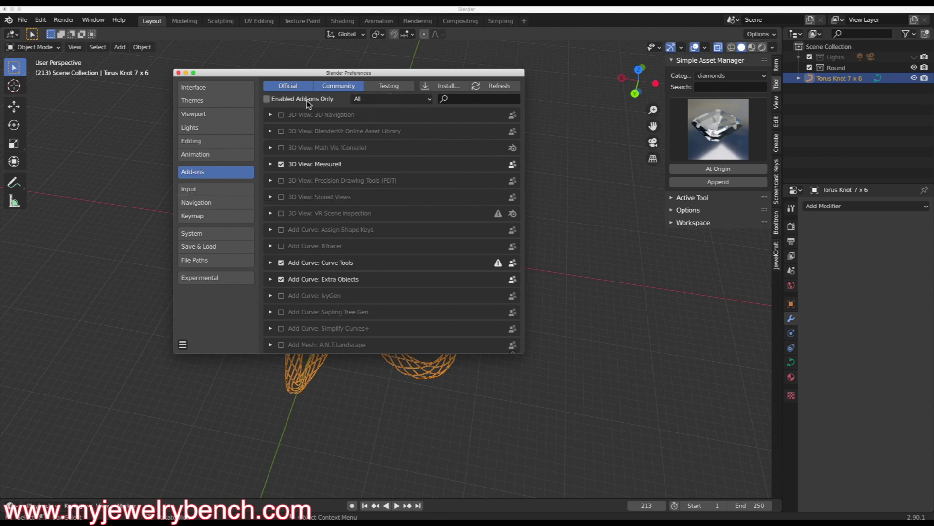
left_click(379, 100)
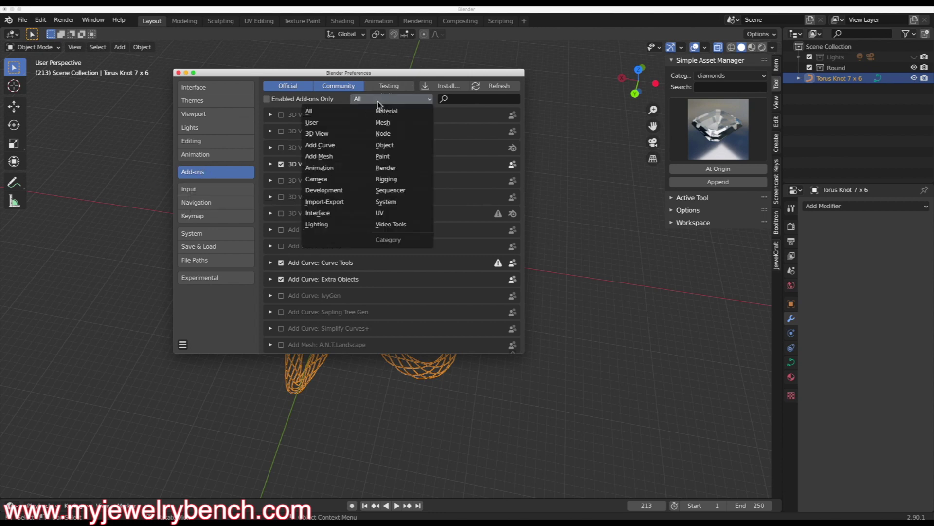
left_click(321, 126)
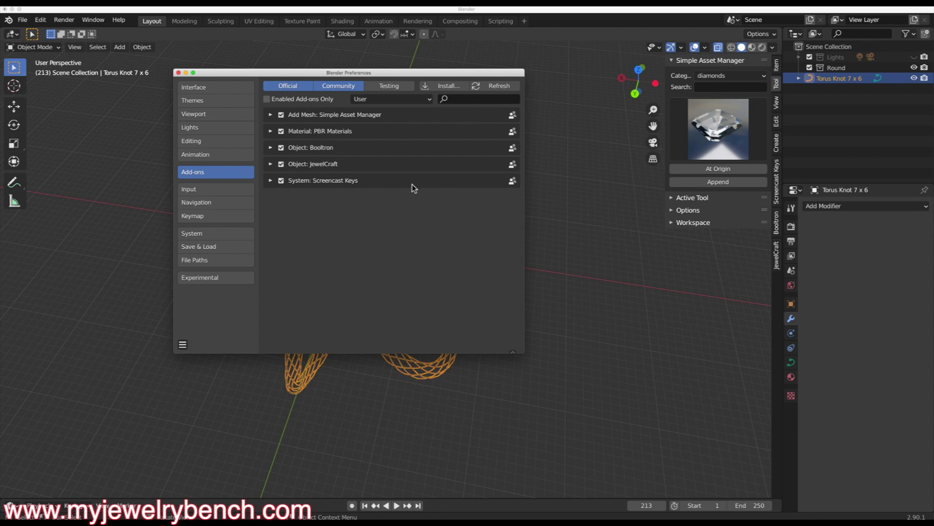
left_click(183, 344)
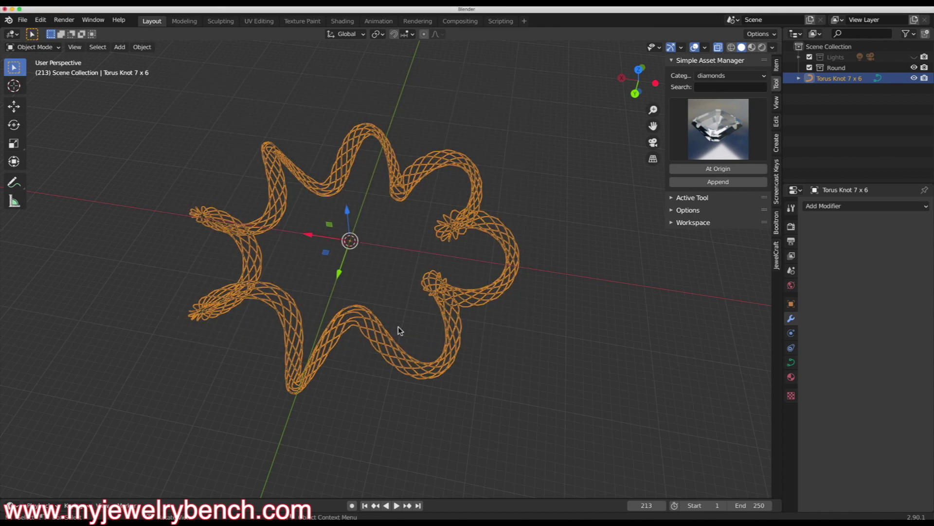
Step: Delete the torus knot curve from the scene
middle_click_drag(356, 311, 443, 246)
scroll(443, 247, "up", 2)
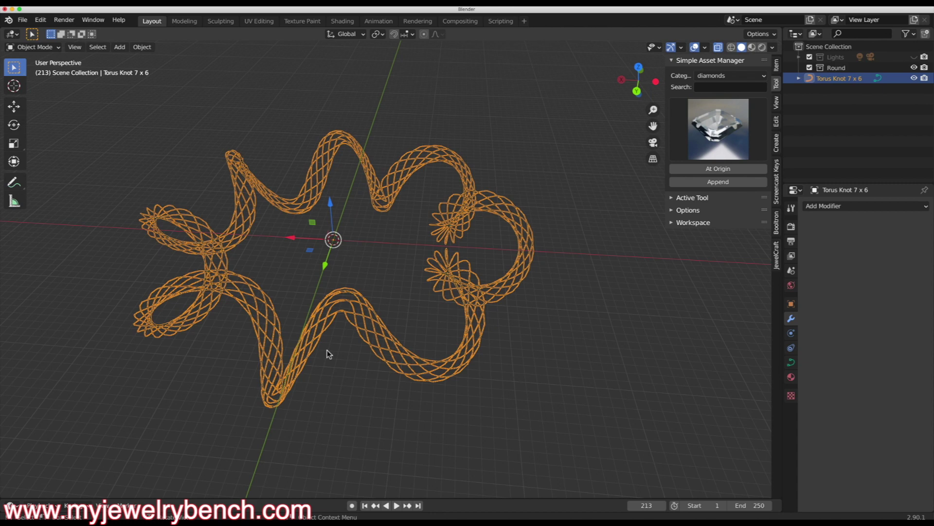
middle_click_drag(414, 269, 393, 275)
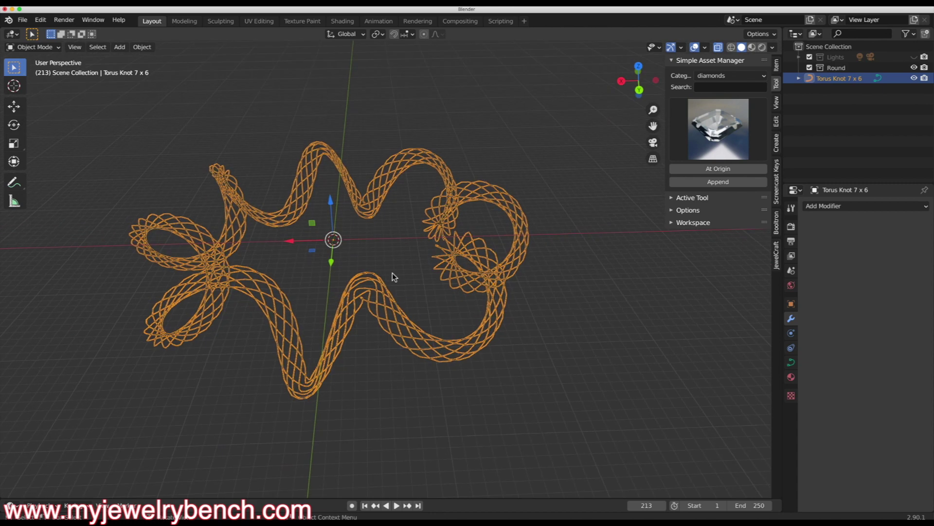
key("x")
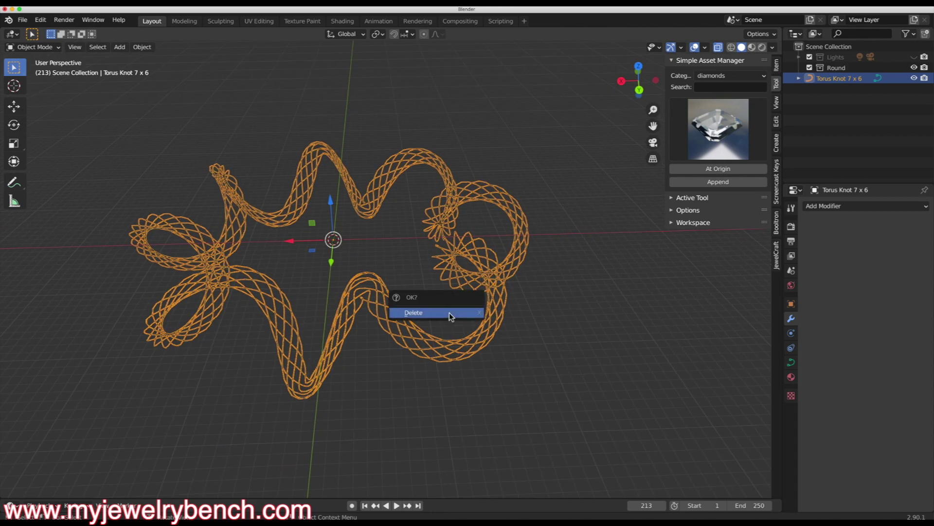
left_click(449, 312)
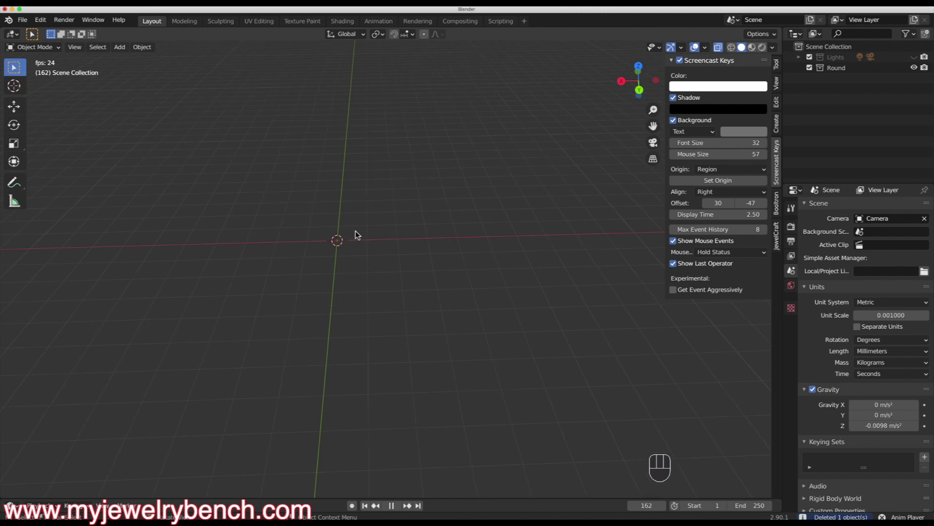
Step: Add a Bezier circle at the origin and set its X and Y dimensions to 18 mm
key("shift+a")
mouse_move(357, 233)
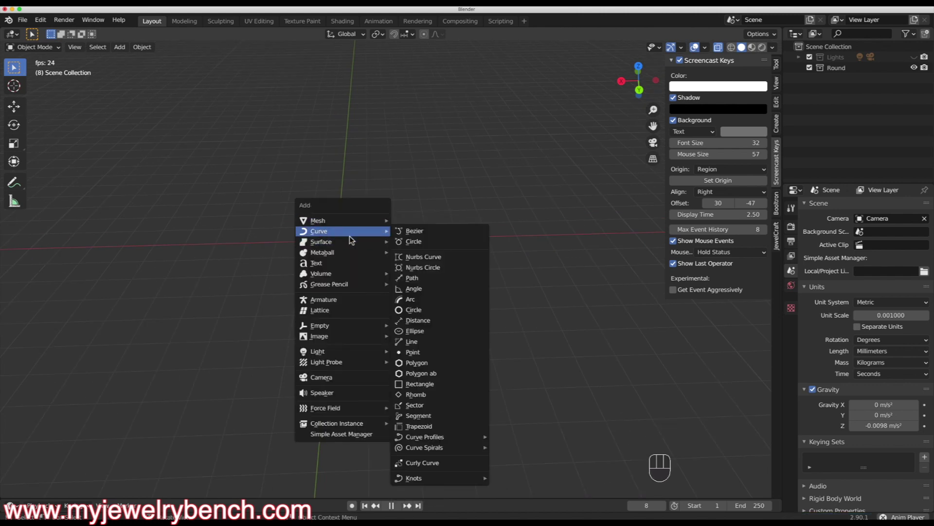
left_click(413, 241)
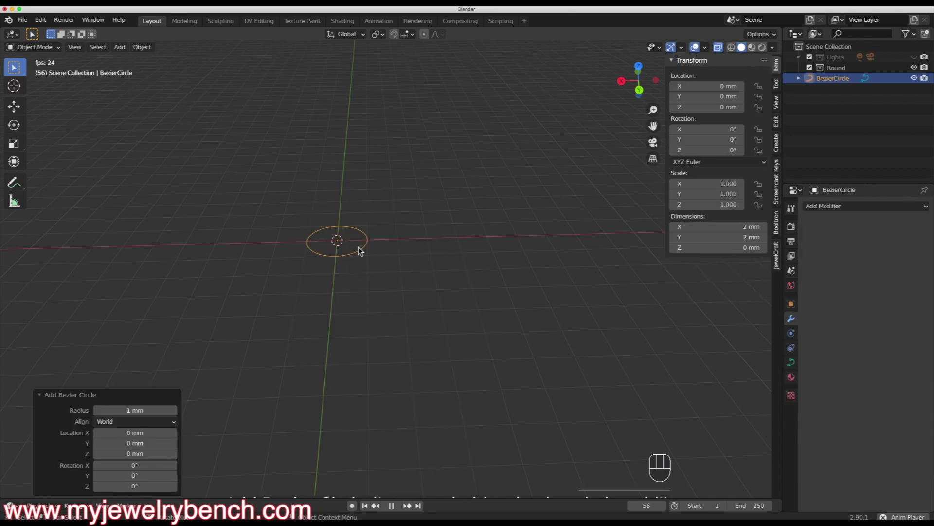
left_click(735, 225)
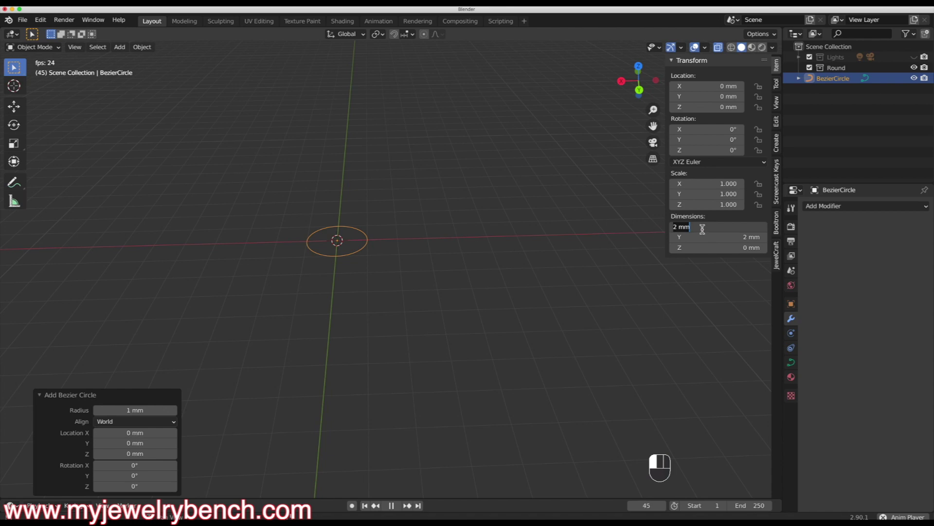
type("18mm")
key("Tab")
type("18mm")
key("Tab")
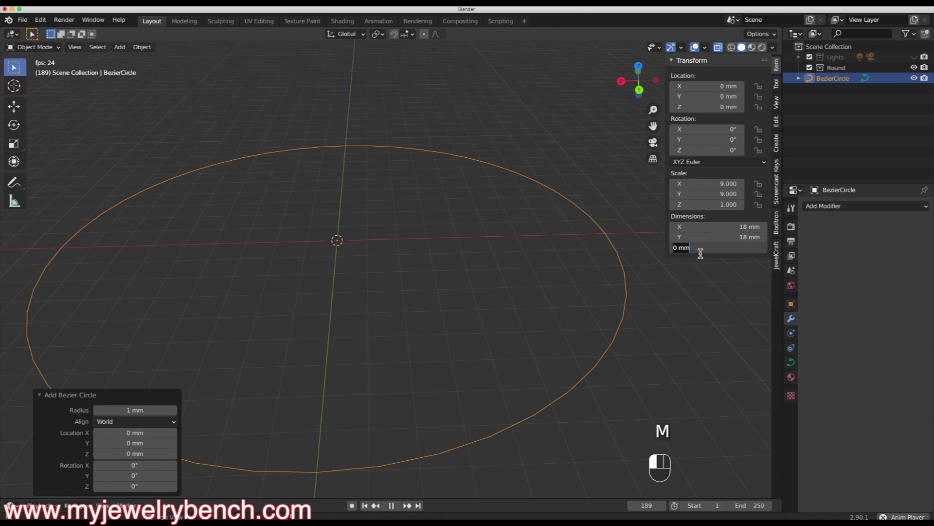
left_click(469, 238)
Step: Rotate the Bezier circle 90° about the X axis so it stands upright
middle_click_drag(459, 282, 459, 247)
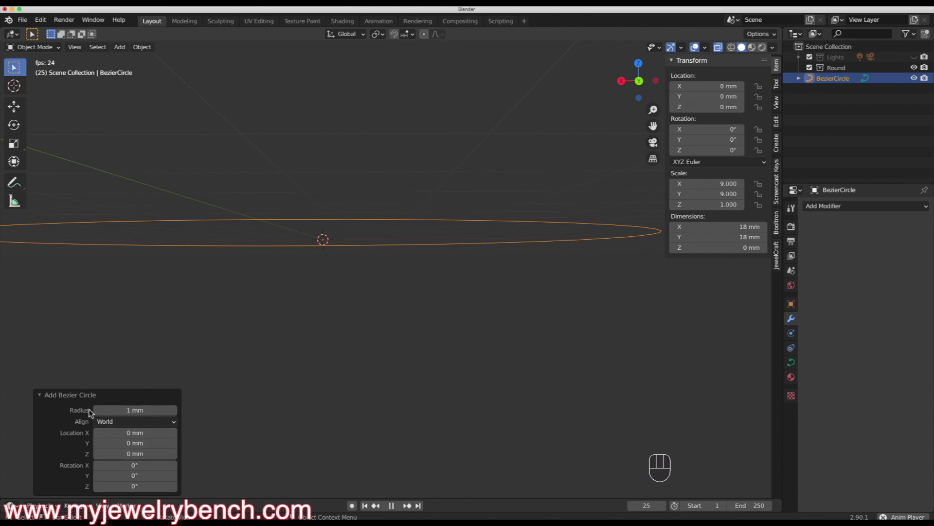
left_click(259, 372)
middle_click_drag(326, 285, 334, 366)
left_click(338, 334)
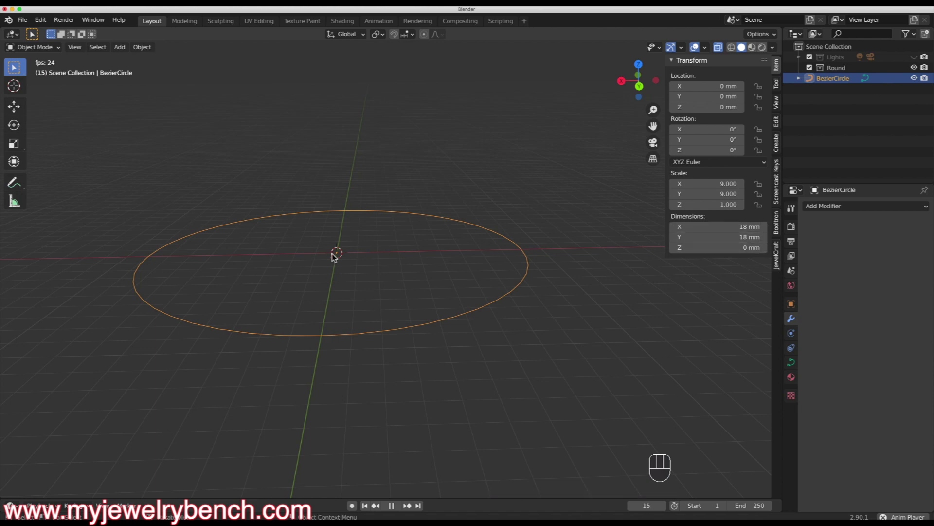
key("r")
type("x")
type("90")
key("Return")
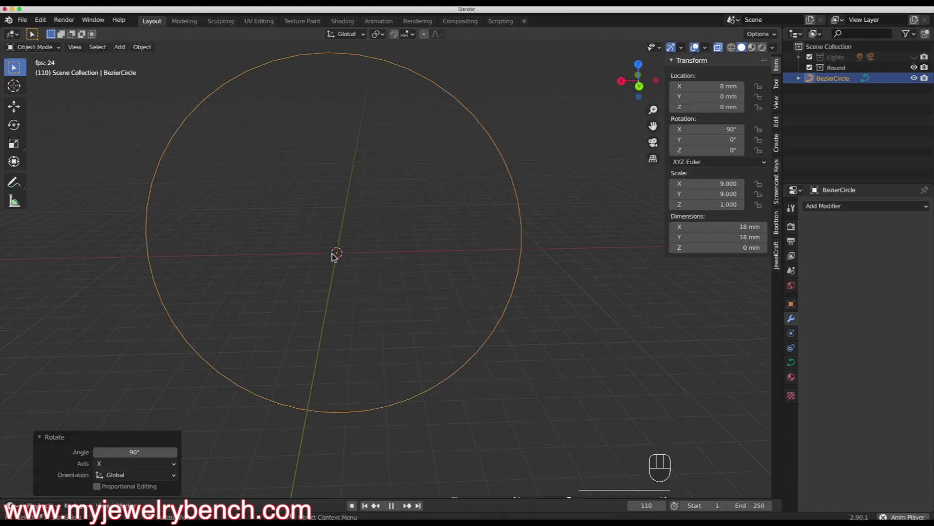
Step: Enter Edit Mode on the Bezier circle and select the upper handle of its control point on the positive X side
scroll(356, 299, "down", 2)
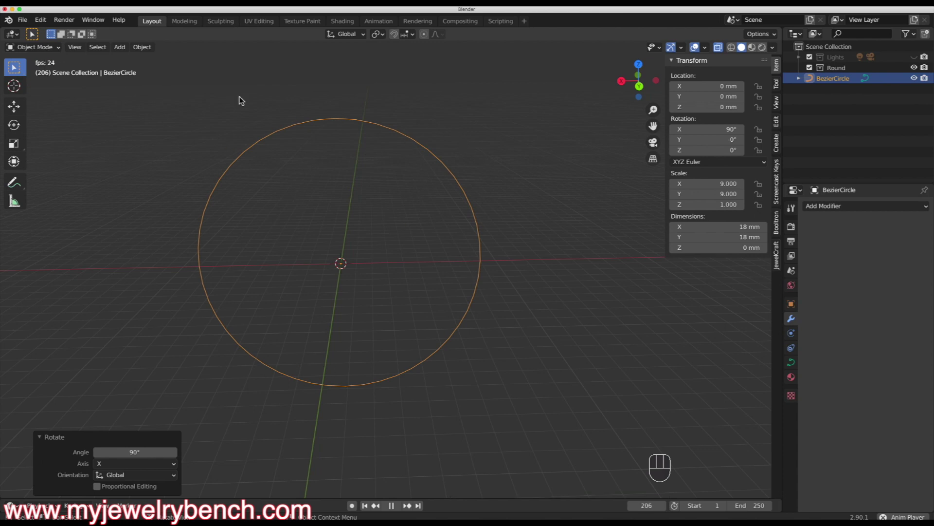
scroll(332, 309, "down", 1)
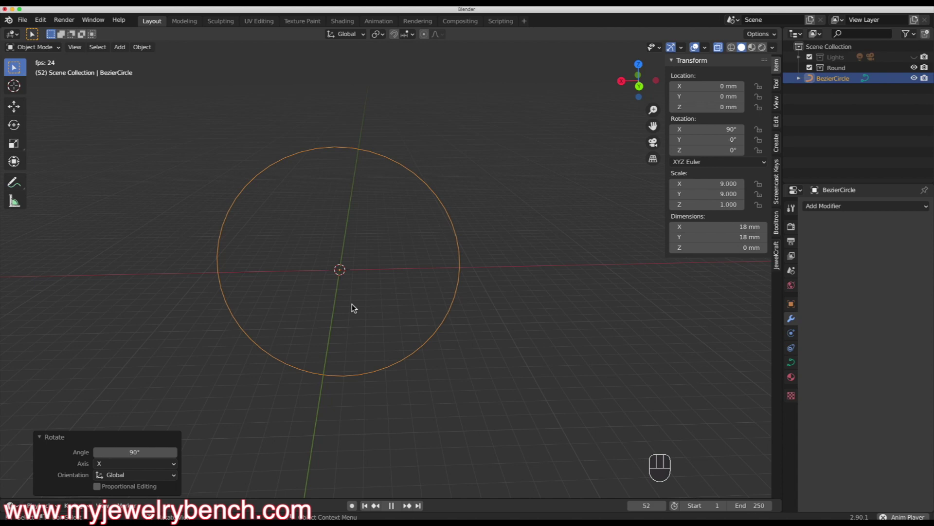
key("Tab")
middle_click_drag(232, 311, 244, 261)
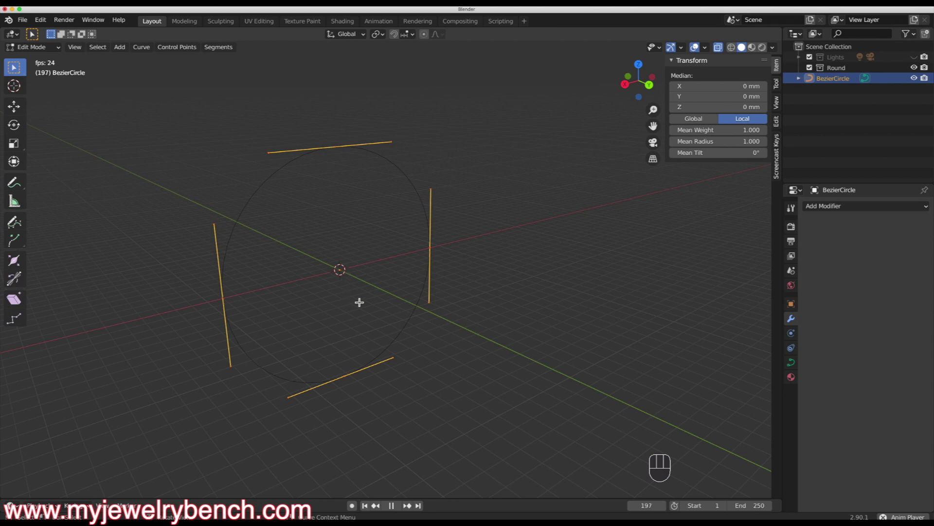
middle_click_drag(359, 303, 365, 246)
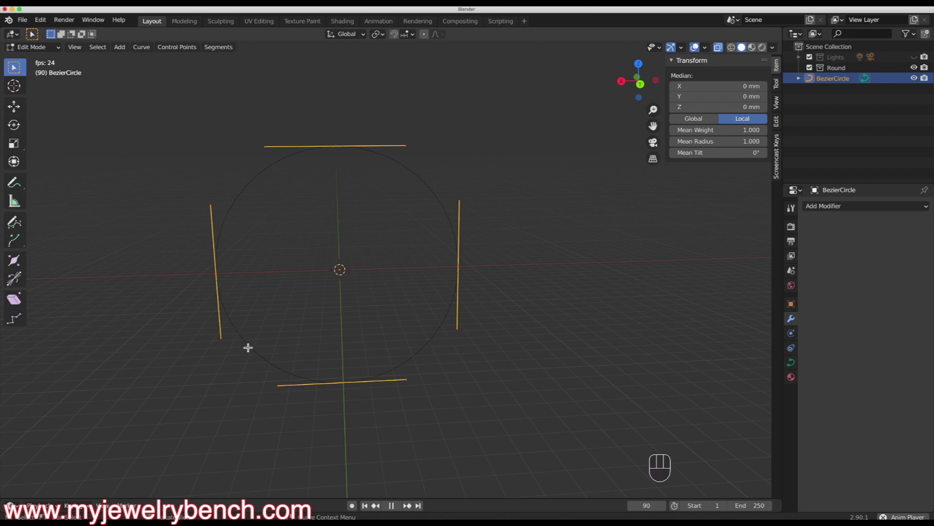
left_click(213, 206)
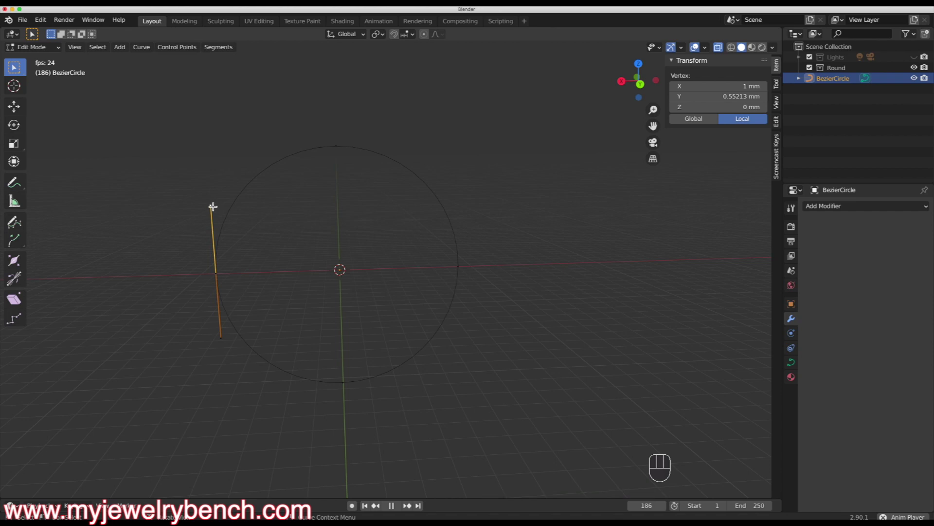
middle_click_drag(308, 217, 286, 227)
Step: Toggle the Move object gizmo, reselect the control point's upper handle, and switch to the front view
left_click(681, 47)
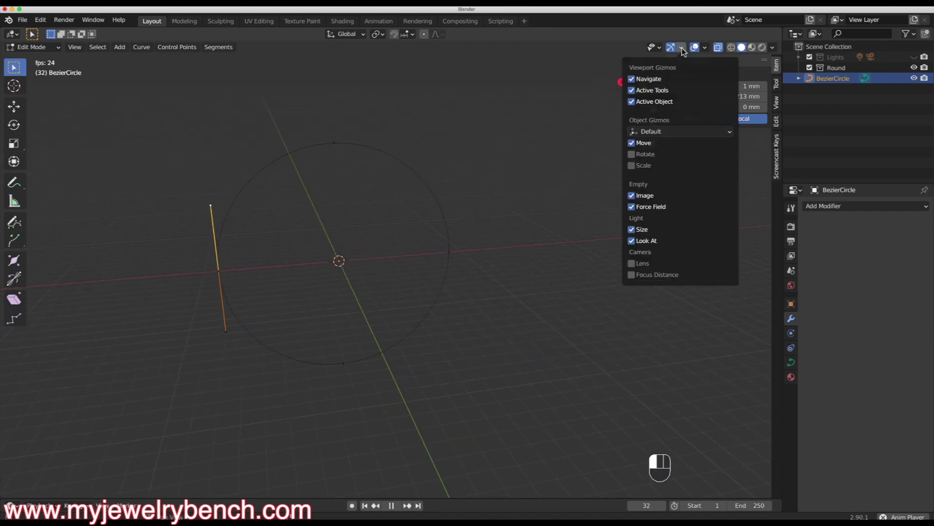
left_click(638, 144)
left_click(211, 208)
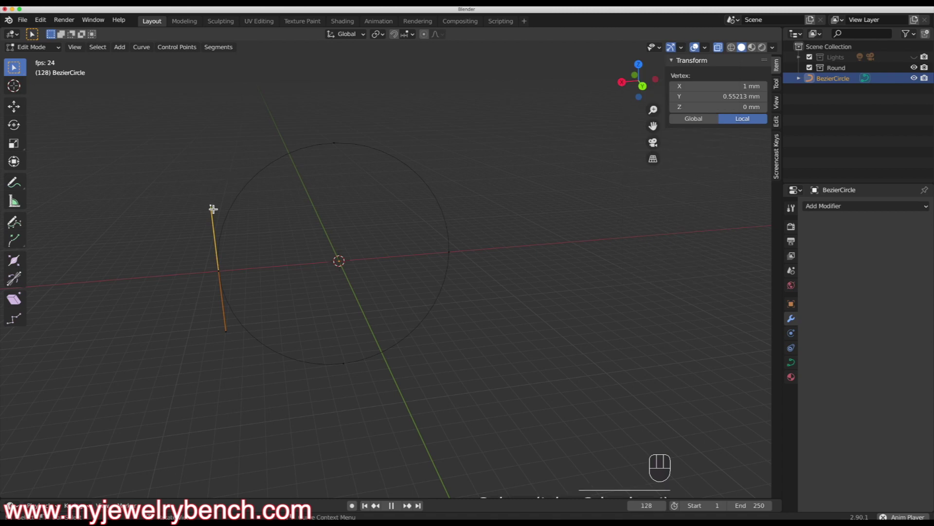
key("KP_3")
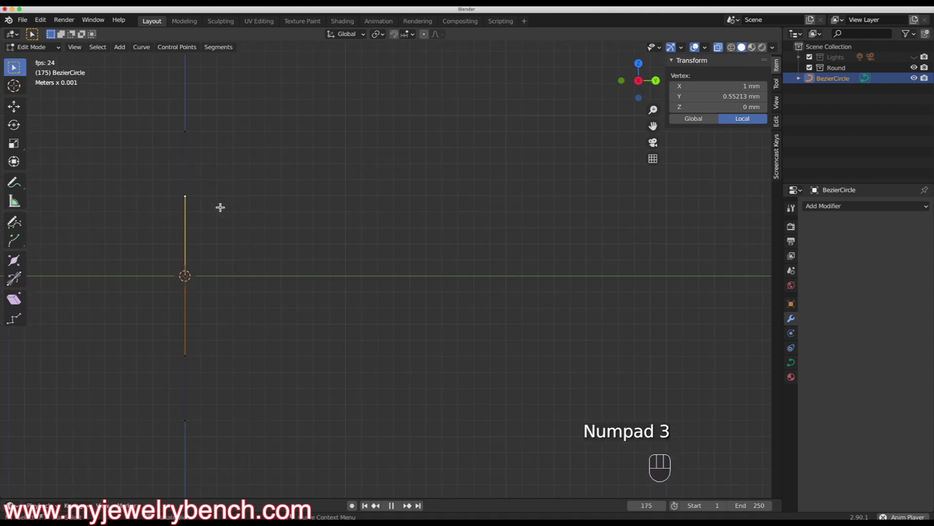
key("KP_1")
scroll(560, 263, "down", 3)
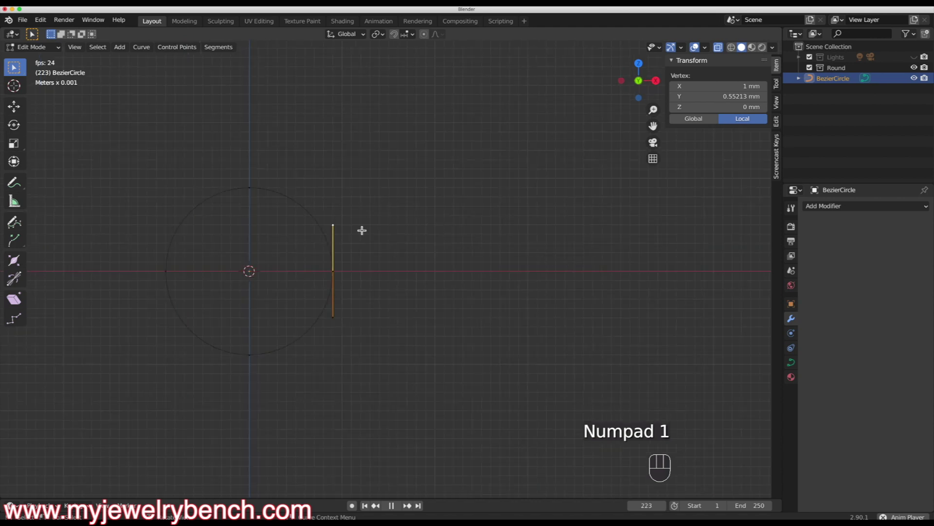
Step: Try to move the upper handle, and also the whole control point, on the circle's positive X side
key("g")
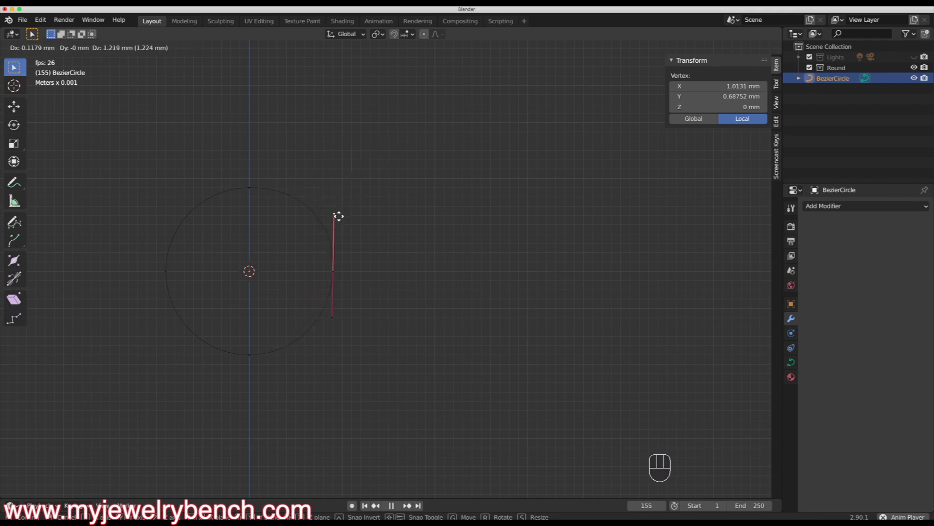
left_click(331, 208)
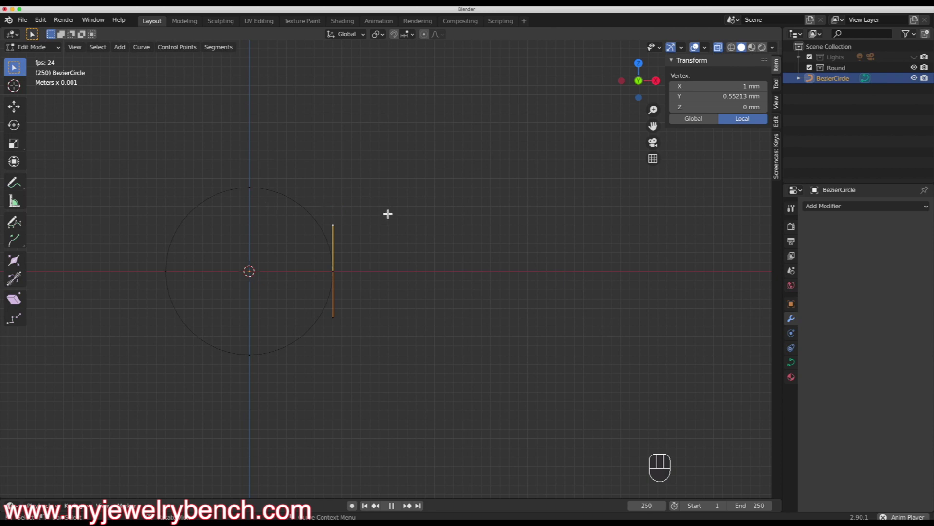
left_click(333, 268)
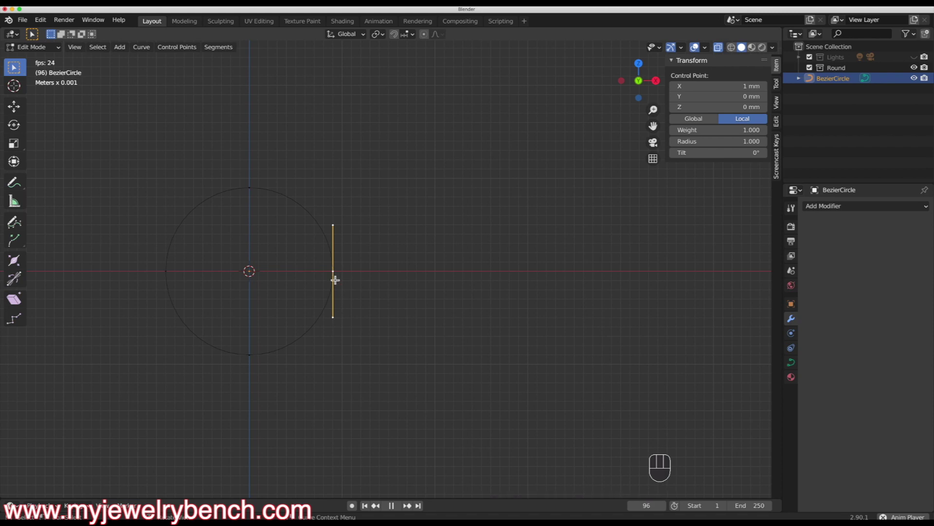
key("g")
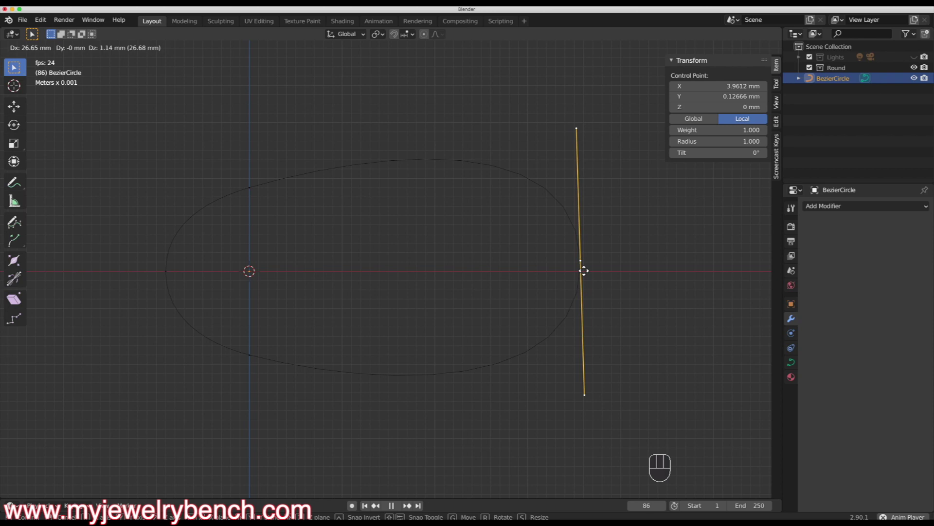
key("Escape")
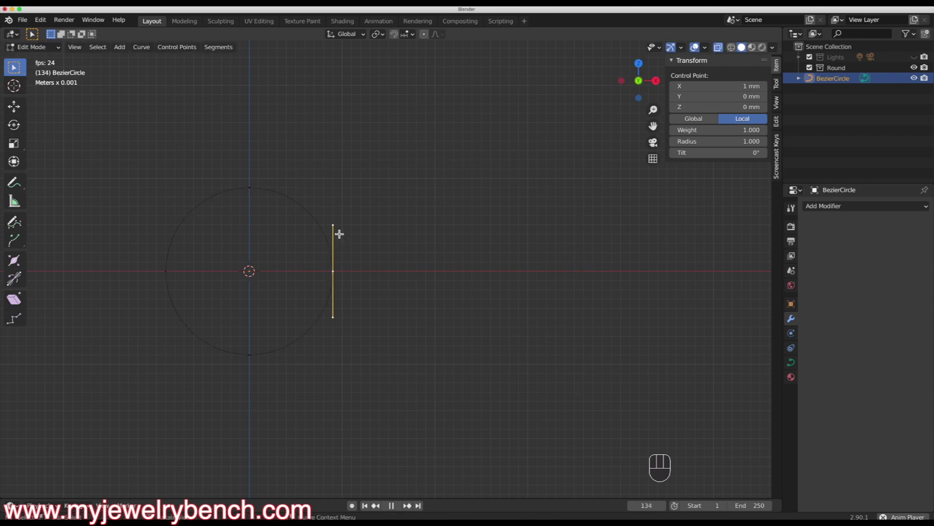
Step: Try to scale the selected control point's handles along Z on the circle's positive X side
key("s")
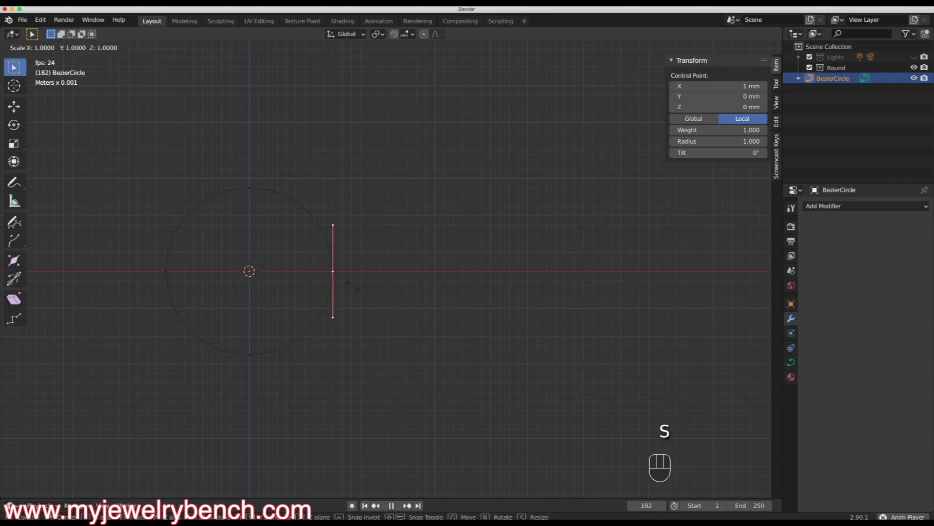
key("z")
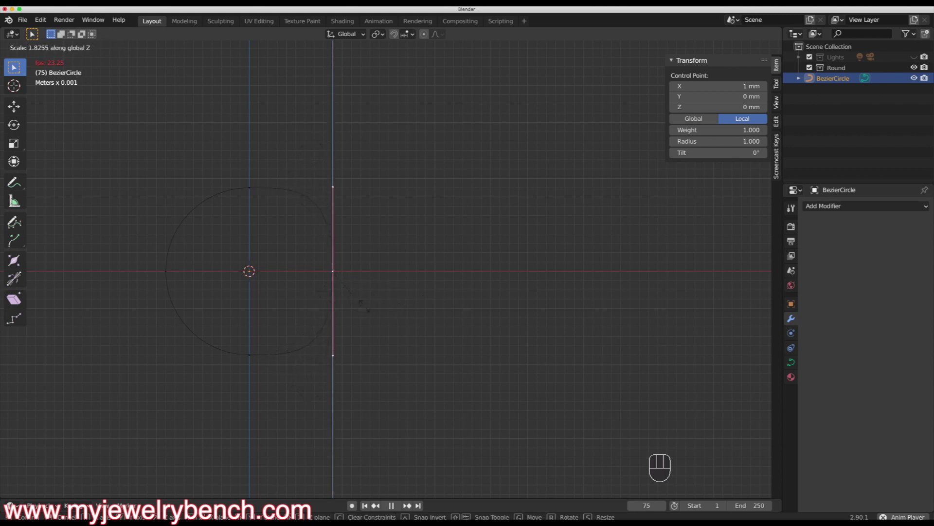
left_click(346, 308)
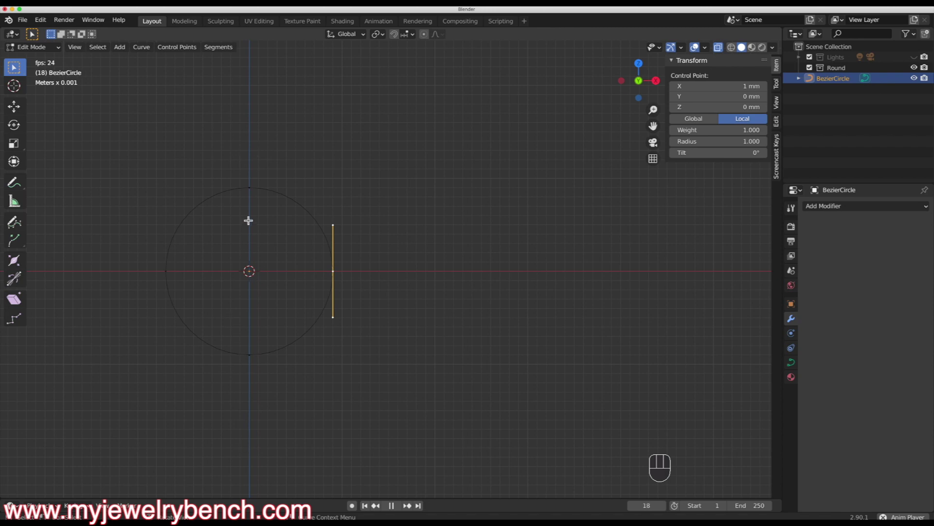
Step: Select all control points of the Bezier circle and try to scale them up uniformly
scroll(429, 288, "down", 2)
scroll(394, 314, "up", 2)
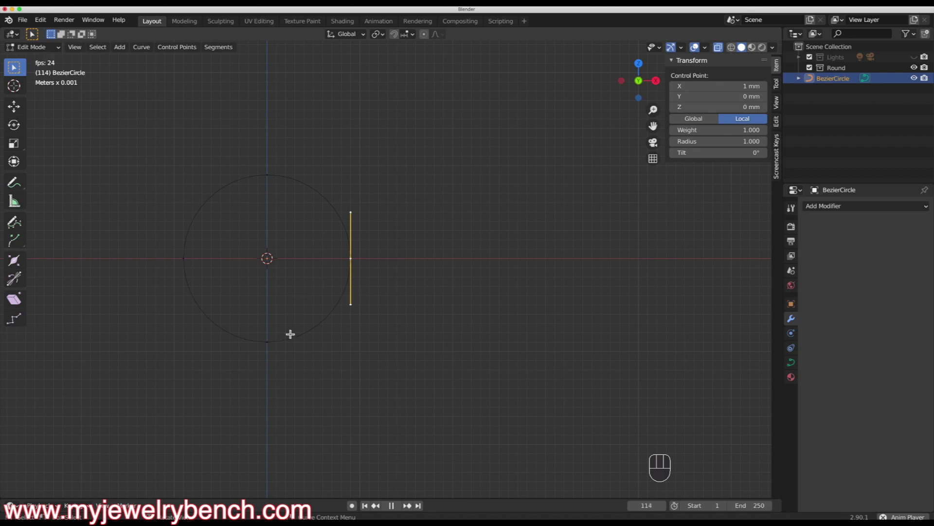
key("a")
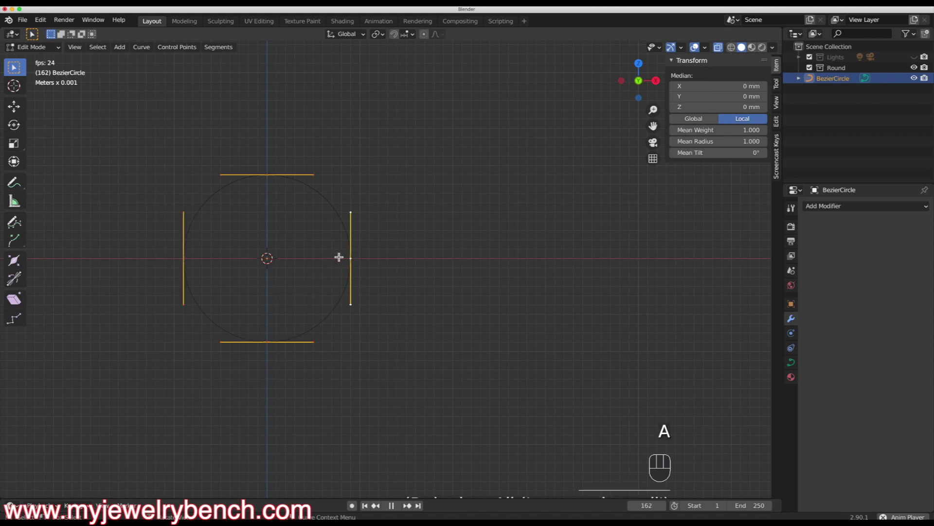
key("s")
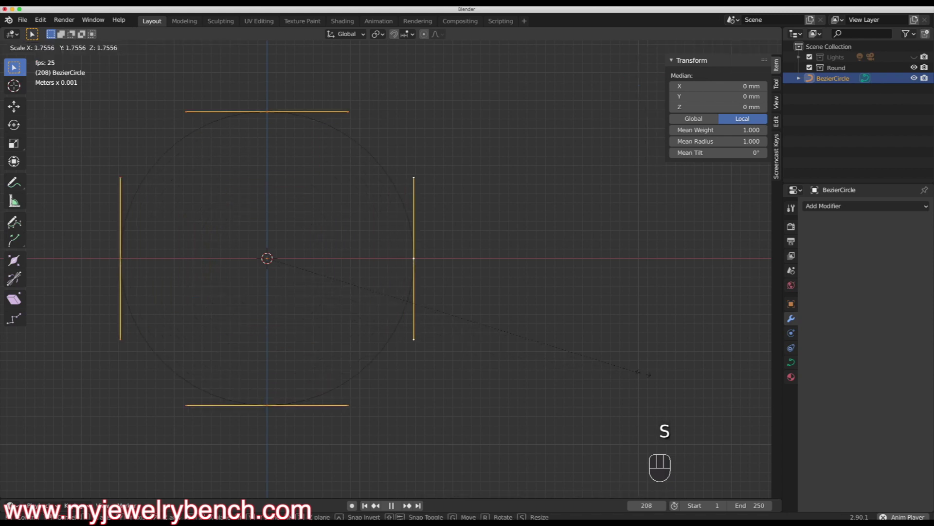
right_click(511, 360)
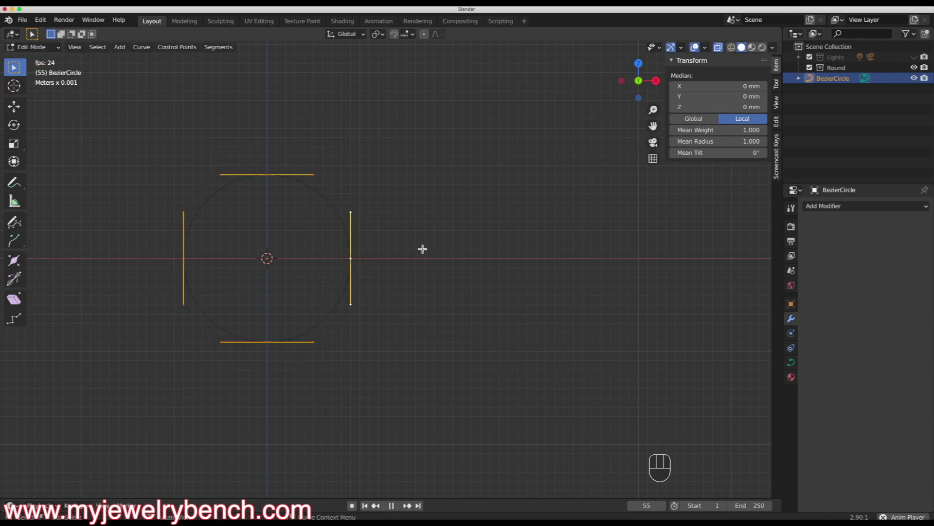
Step: Select every control point of the Bezier circle in Edit Mode and subdivide its segments with one cut
key("Tab")
middle_click_drag(388, 264, 364, 298)
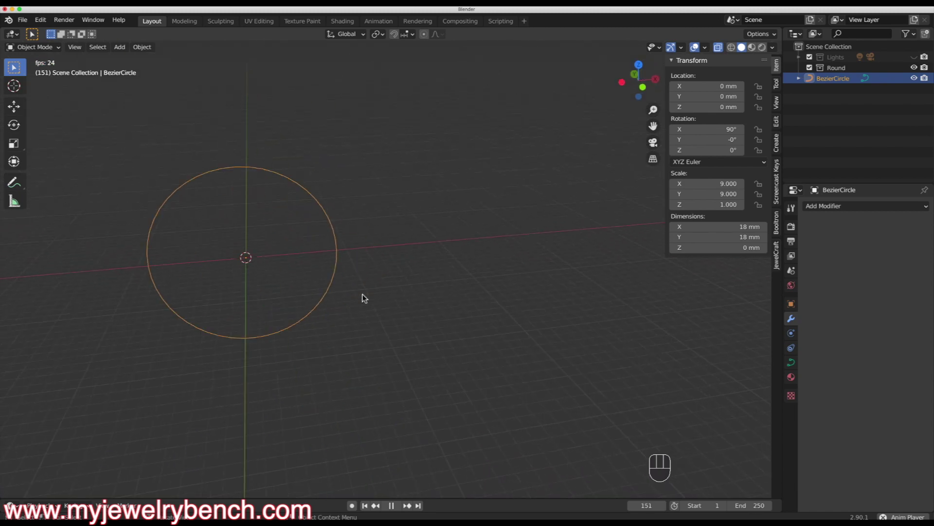
key("Tab")
key("a")
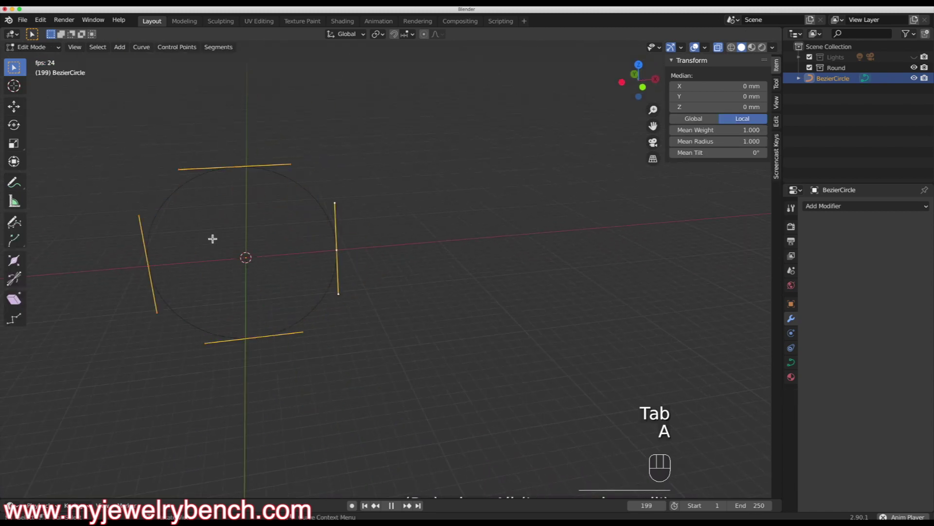
right_click(305, 185)
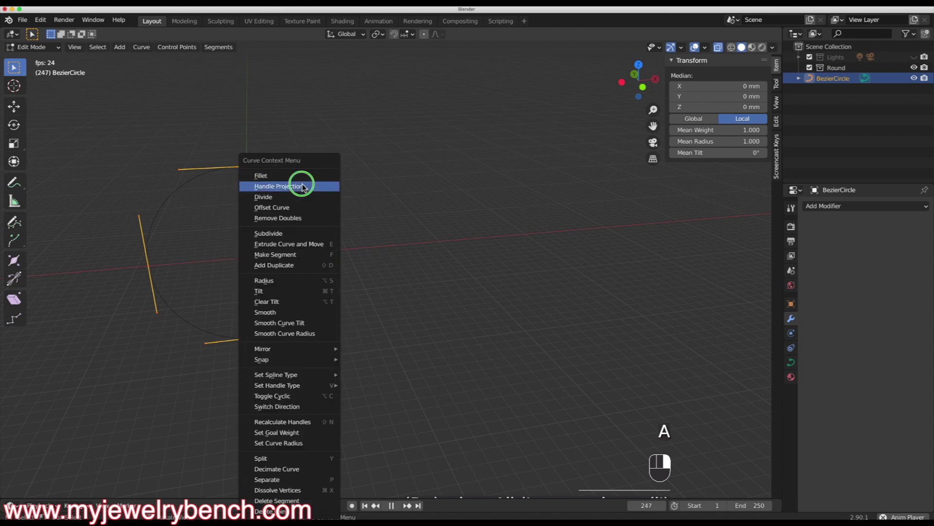
left_click(281, 235)
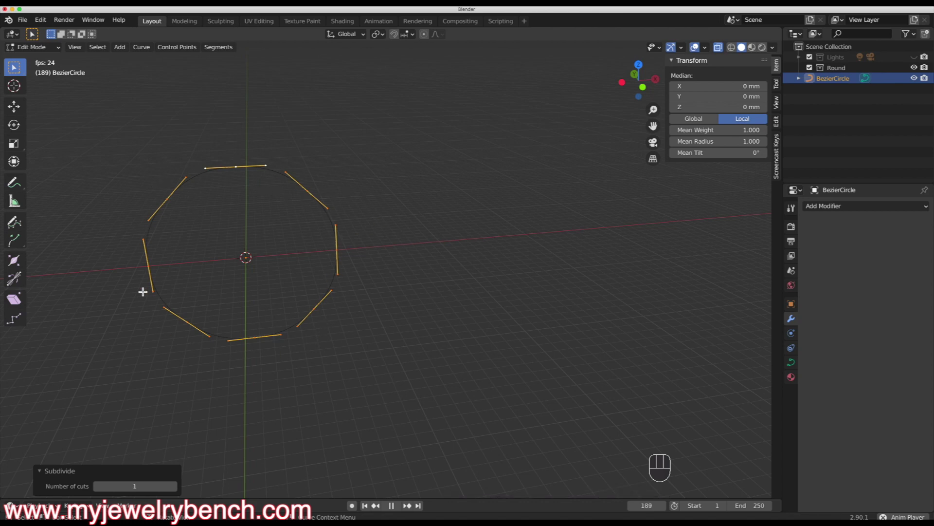
Step: Examine the subdivided Bezier circle in the right and front views
middle_click_drag(246, 275, 245, 274)
key("KP_3")
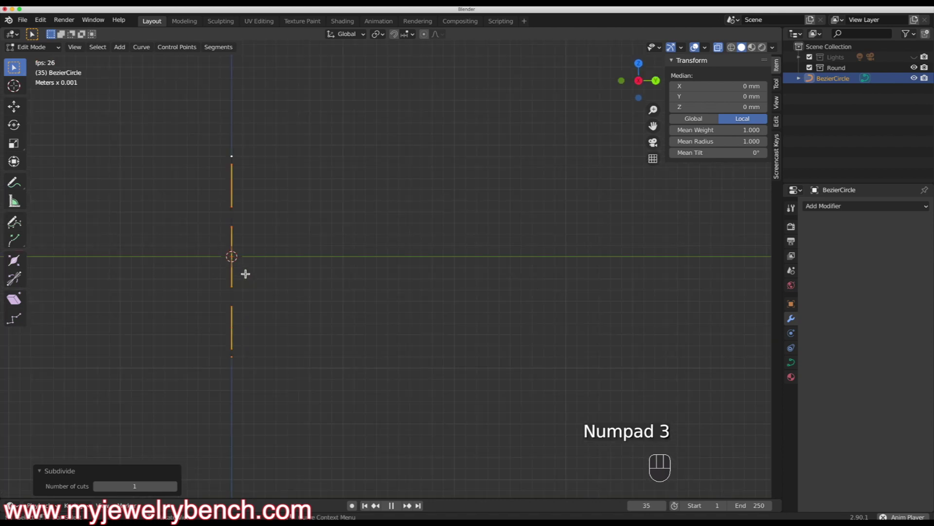
key("KP_3")
key("KP_1")
scroll(341, 263, "down", 3)
scroll(246, 256, "up", 3)
scroll(204, 258, "up", 1)
scroll(247, 270, "up", 1)
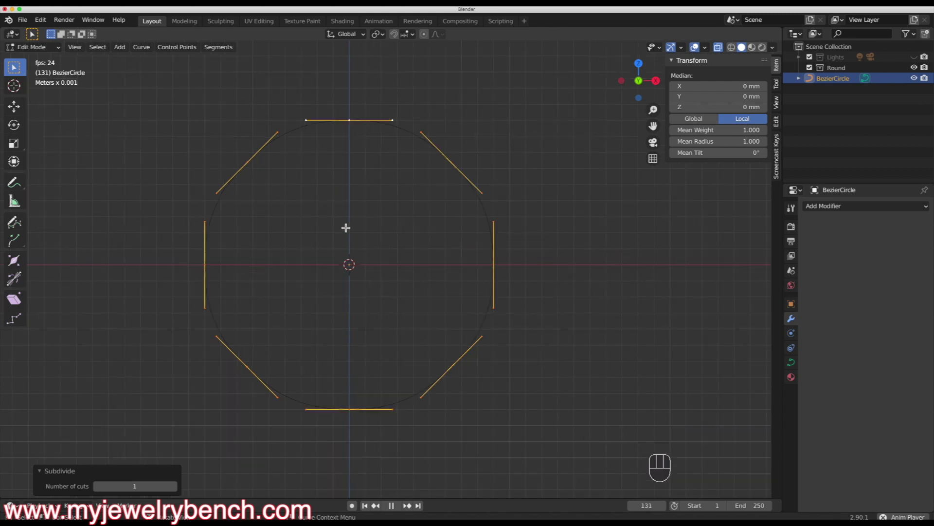
Step: Select the subdivided circle's control points one after another around the curve, ending with the upper diagonal one on the positive X side
key("a")
left_click(258, 168)
left_click(205, 263)
left_click(247, 367)
left_click(350, 409)
left_click(451, 367)
left_click(493, 264)
left_click(451, 162)
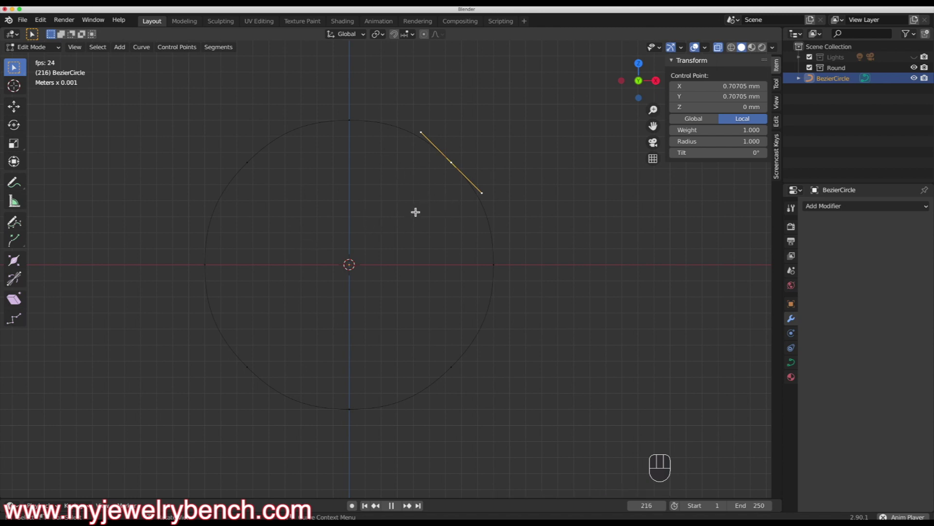
Step: Return to Object Mode, hide the Bezier circle and add a mesh circle at the origin
key("Tab")
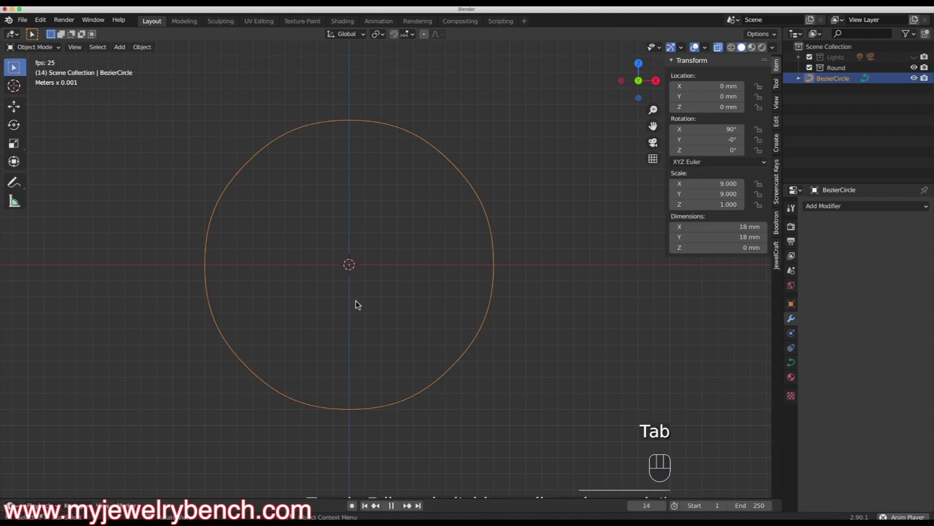
left_click(914, 79)
key("shift+a")
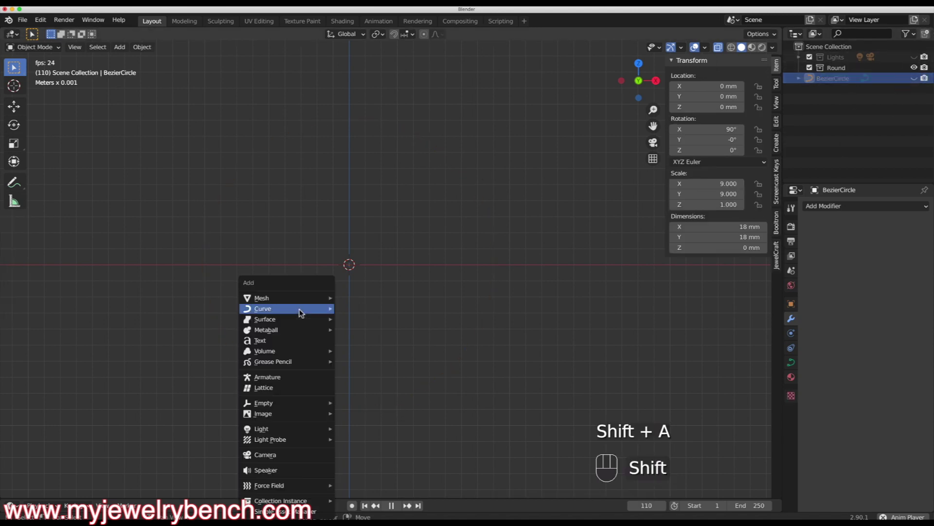
mouse_move(299, 309)
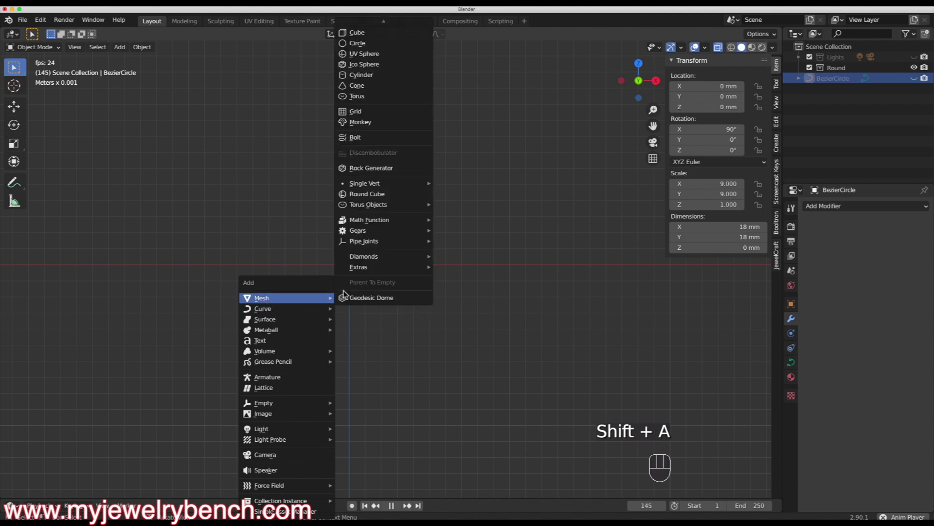
left_click(360, 43)
Step: Set the mesh circle's X and Y dimensions to 18 mm
middle_click_drag(346, 264, 573, 257)
left_click(741, 227)
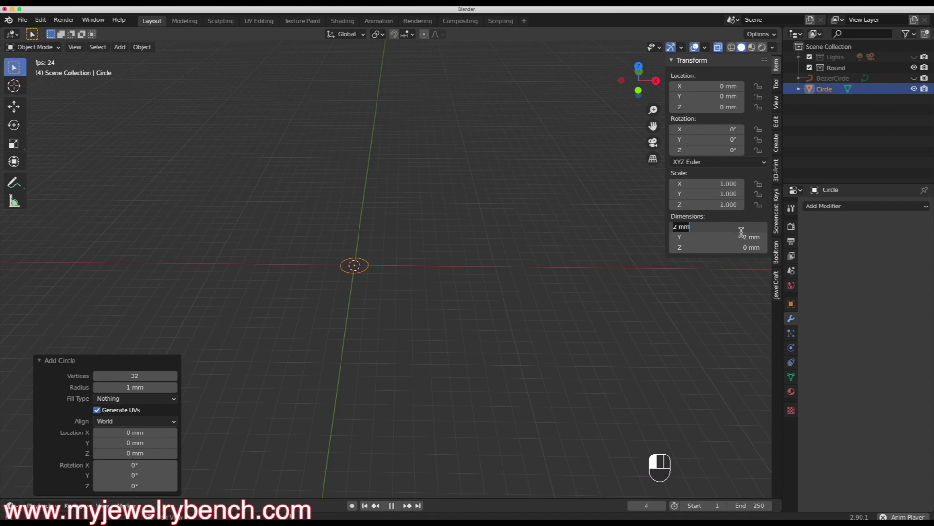
type("18")
key("Tab")
type("18")
key("Tab")
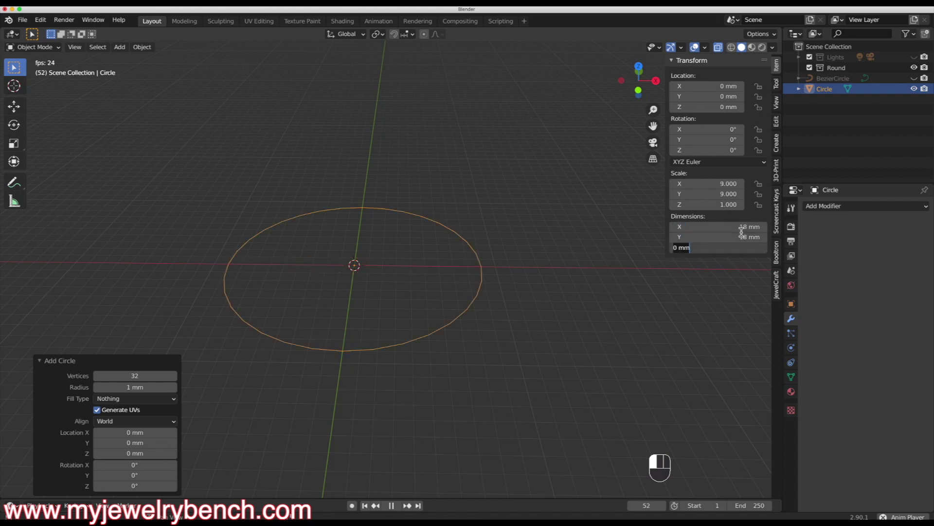
key("Return")
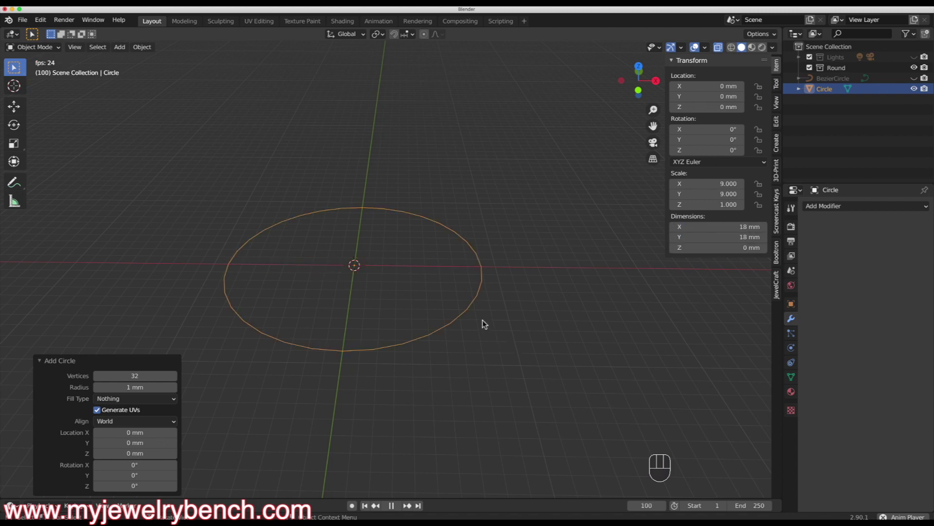
Step: Rotate the mesh circle 90° about the X axis and show it in the front view
type("rx90")
key("Return")
key("KP_1")
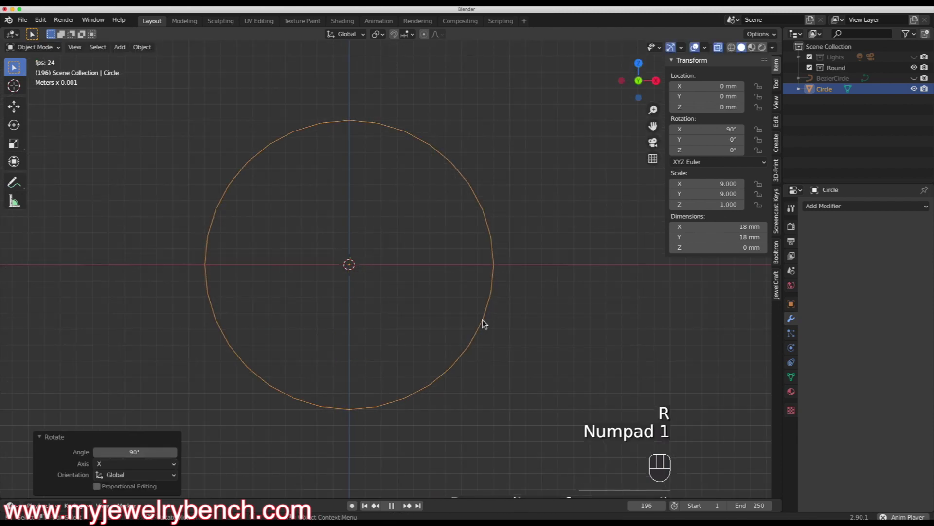
Step: In Edit Mode with vertex selection, move the mesh circle's topmost vertex down about 8.25 mm along Z, and undo the move
scroll(357, 262, "down", 2)
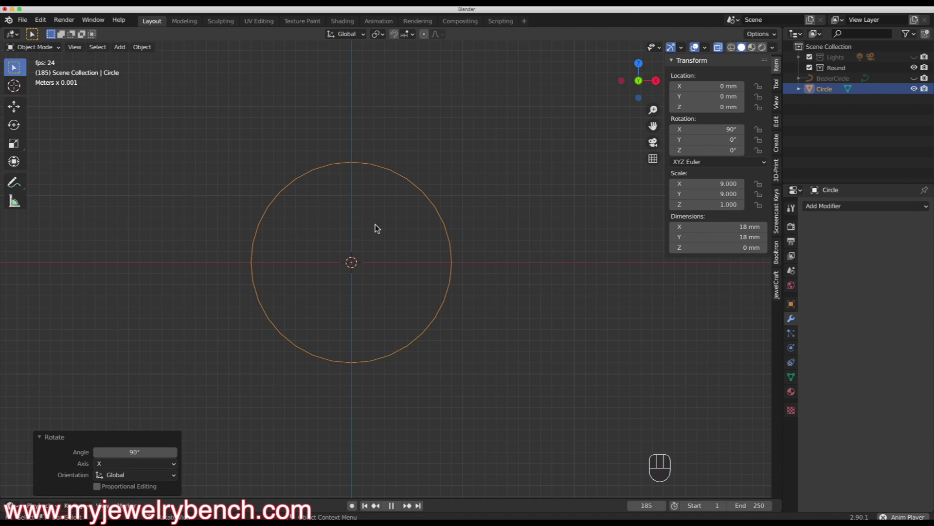
key("Tab")
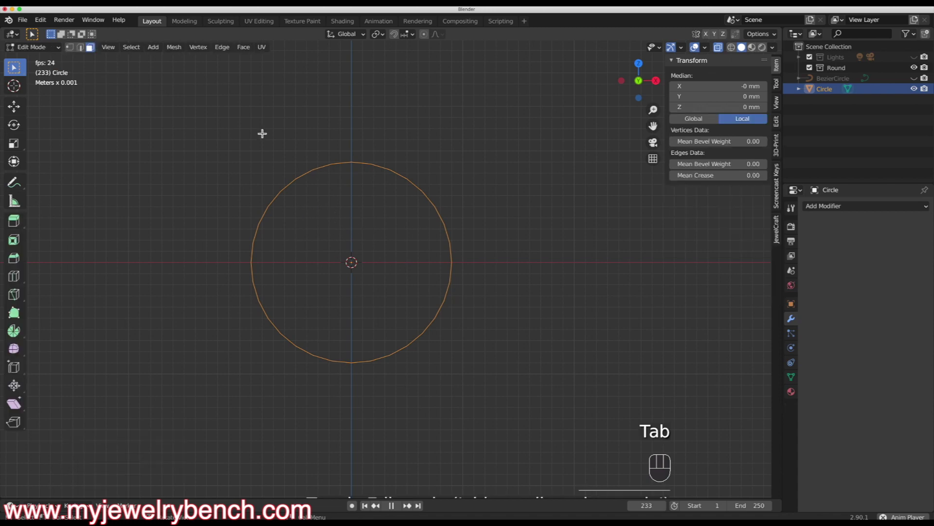
left_click(70, 47)
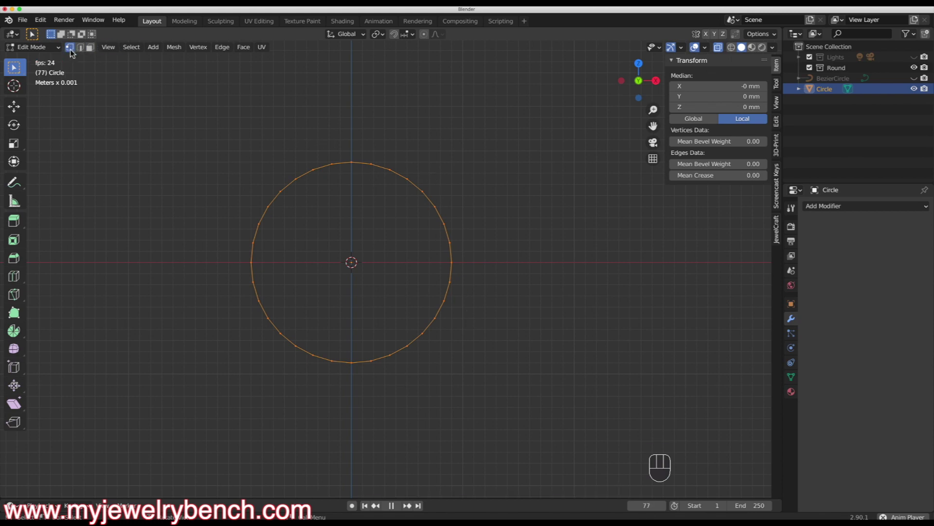
left_click(352, 162)
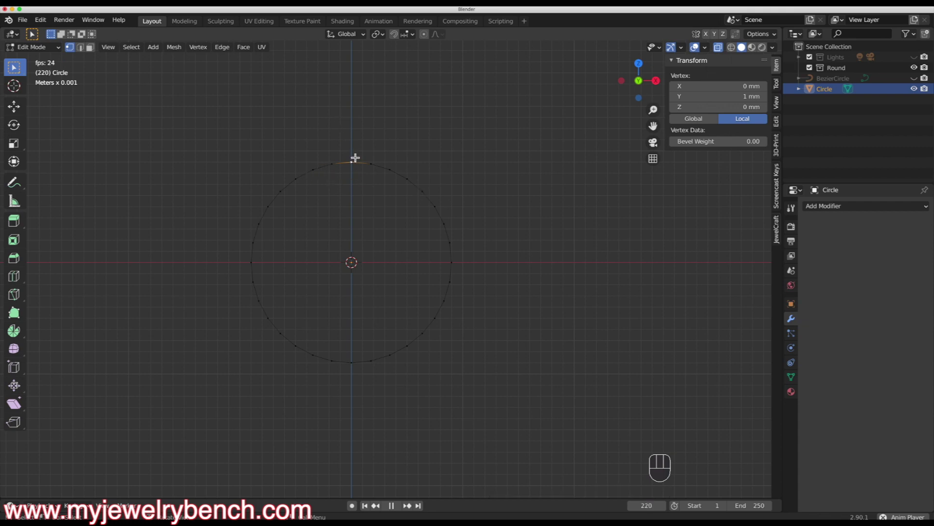
key("f")
key("z")
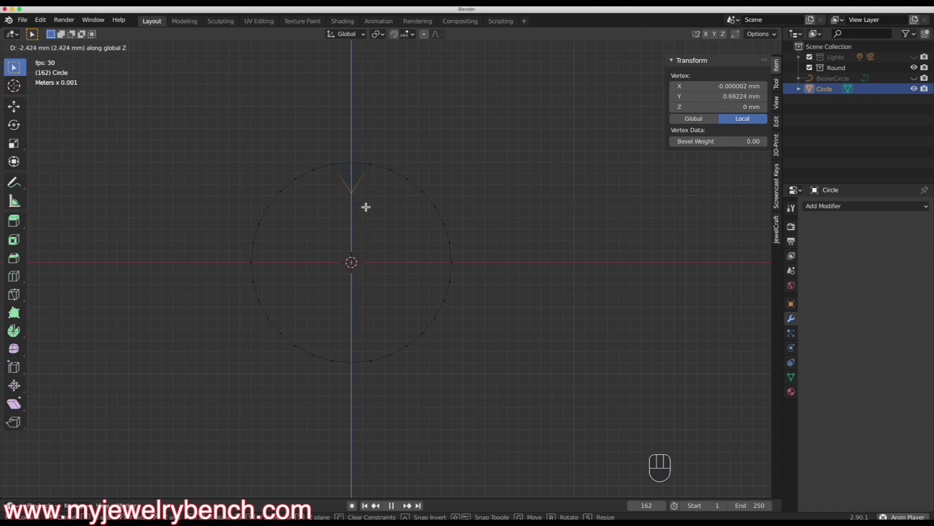
left_click(363, 262)
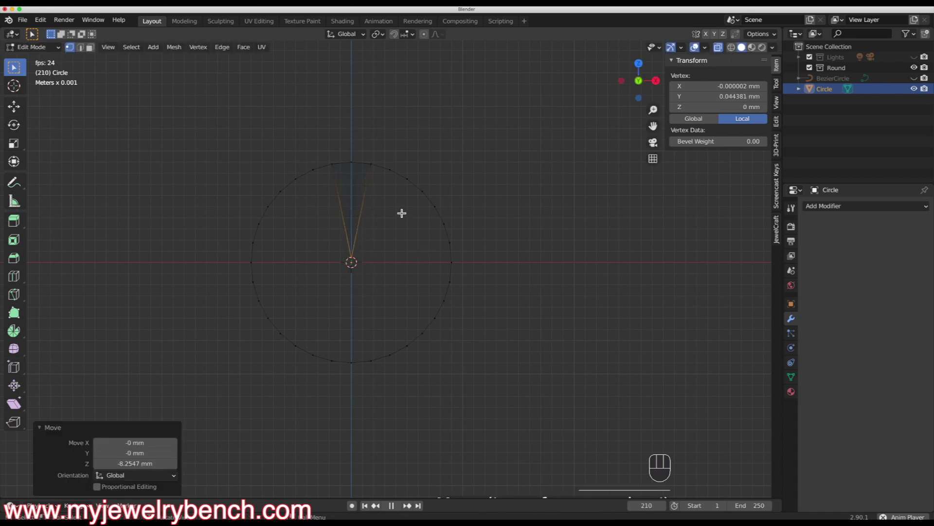
key("super+z")
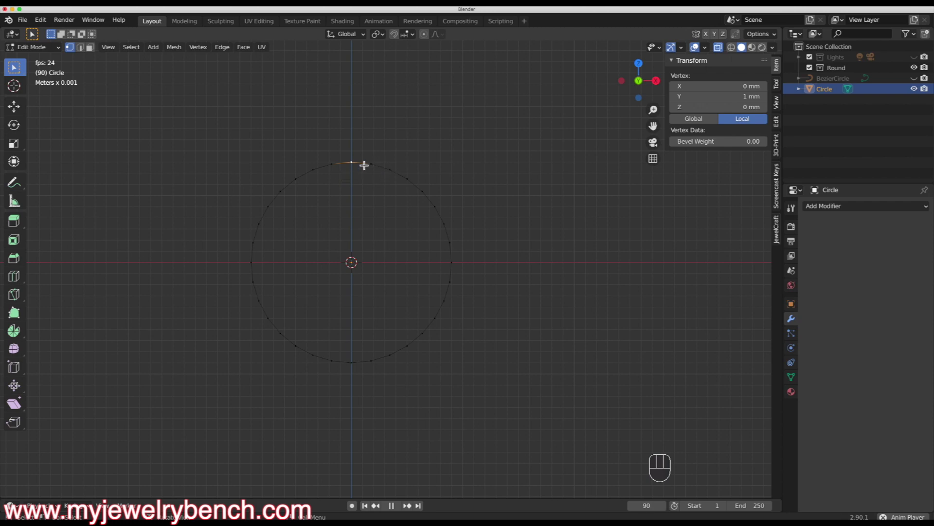
Step: Switch to edge selection and try to move and rotate one edge on the circle's upper positive X side
key("2")
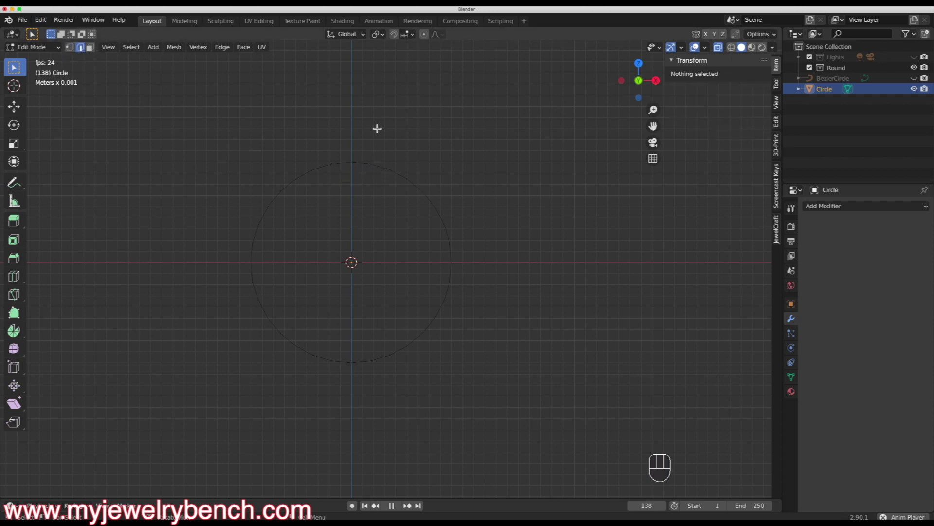
left_click(400, 175)
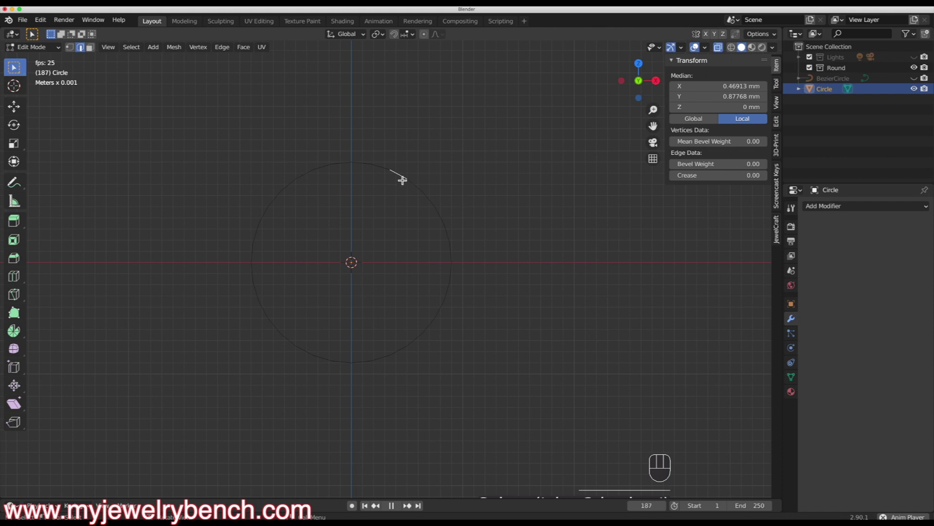
key("g")
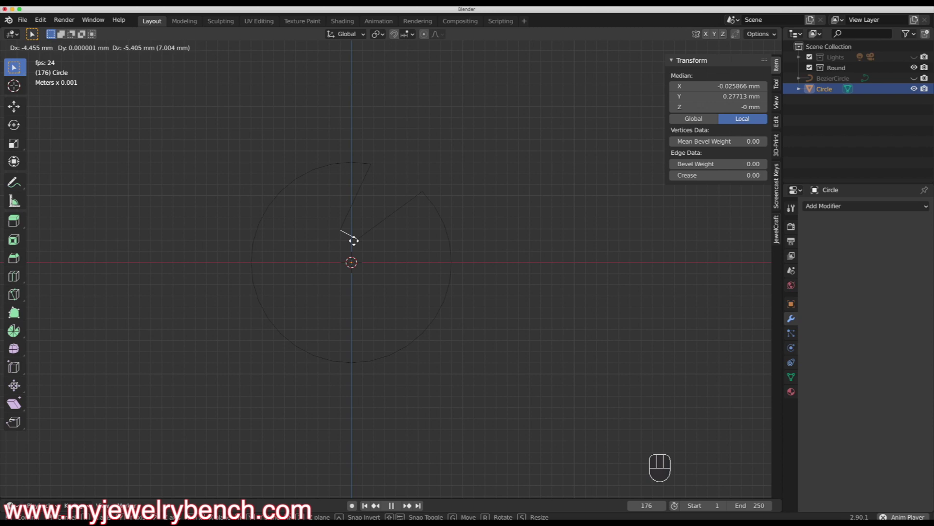
key("Escape")
key("r")
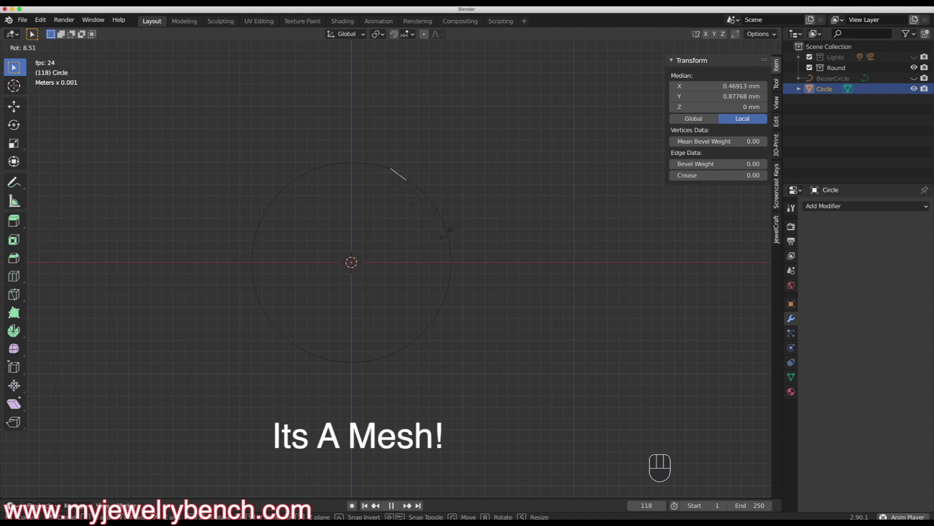
left_click(482, 227)
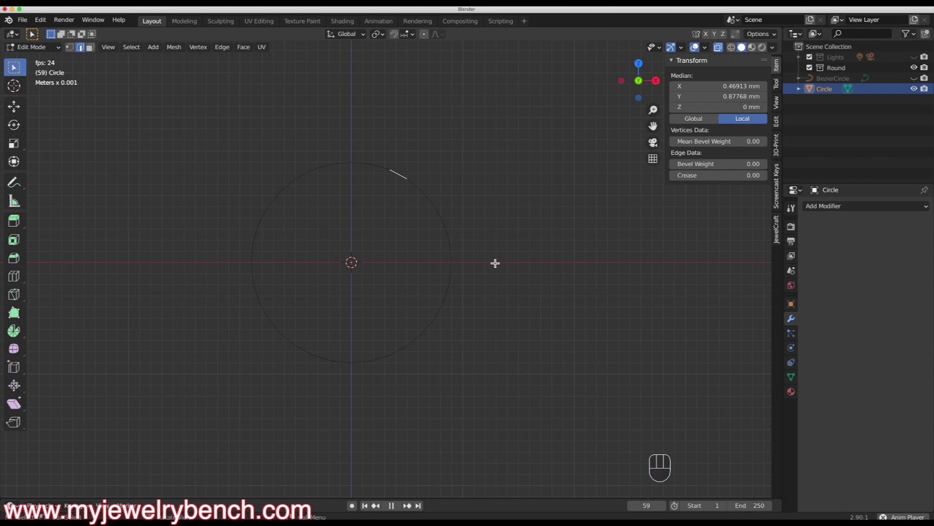
Step: Return to Object Mode and delete the mesh circle
key("Tab")
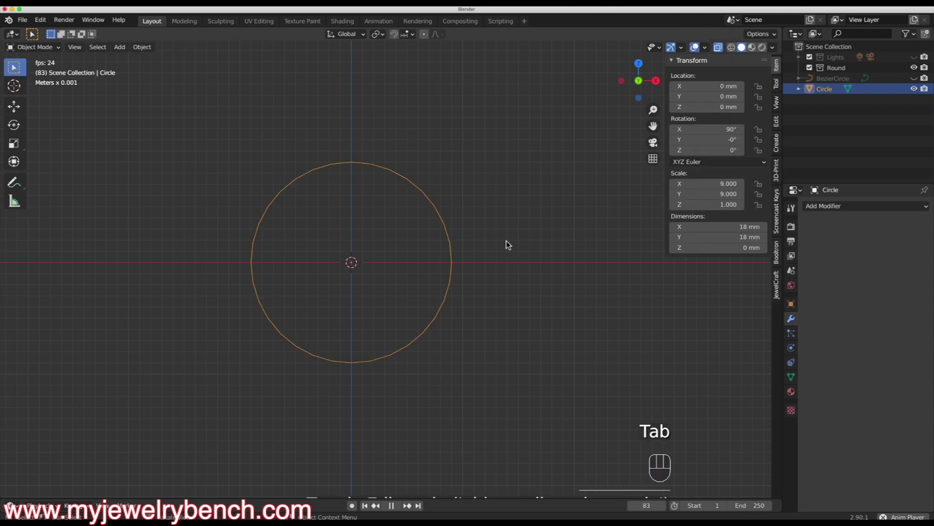
key("x")
left_click(432, 205)
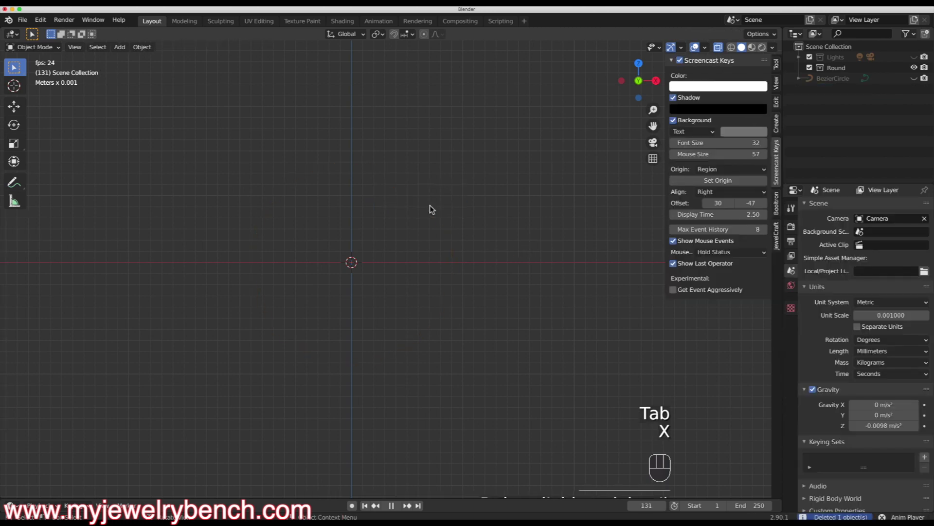
Step: Unhide the BezierCircle, select it, and orbit from the front view to a perspective view of it
left_click(914, 78)
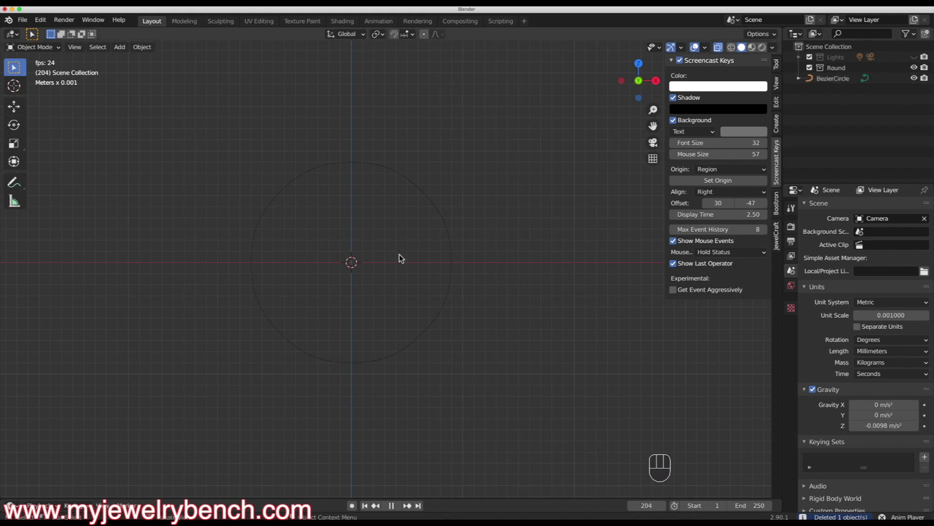
left_click(395, 176)
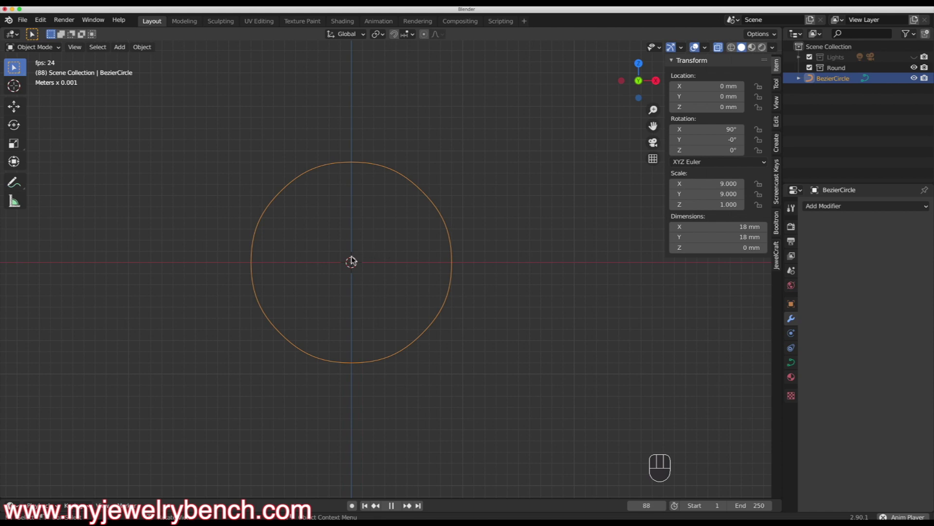
mouse_move(365, 354)
middle_mouse_down()
mouse_move(452, 365)
mouse_move(368, 369)
middle_mouse_up()
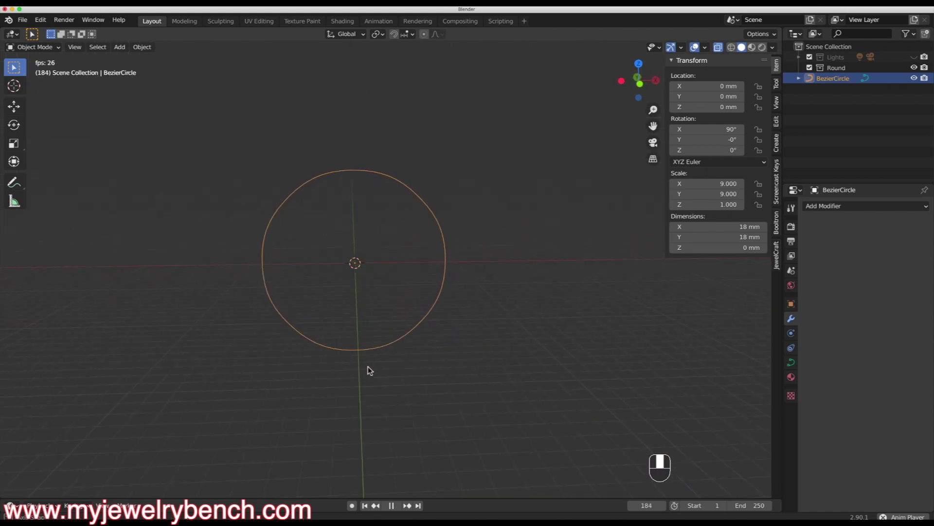
middle_click_drag(417, 328, 381, 323)
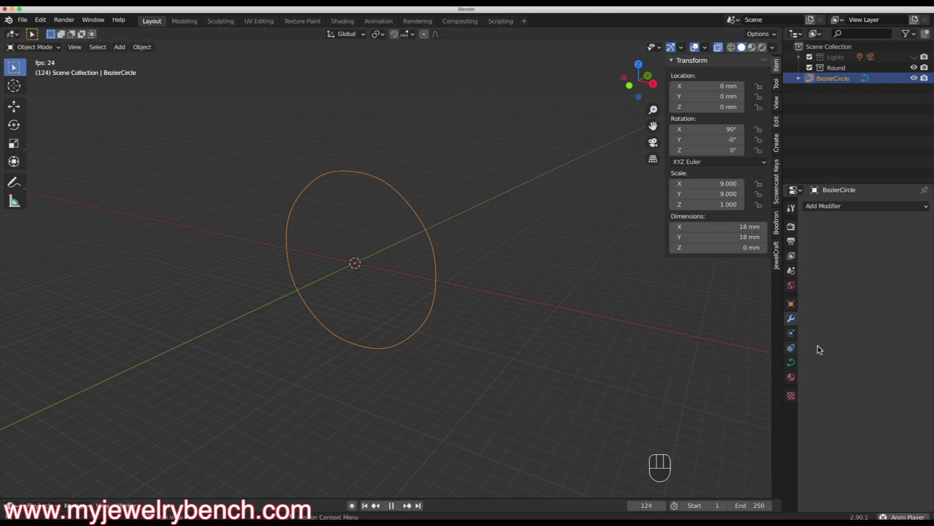
Step: Set the Bezier circle's preview resolution to 24 in its curve shape settings
left_click(791, 363)
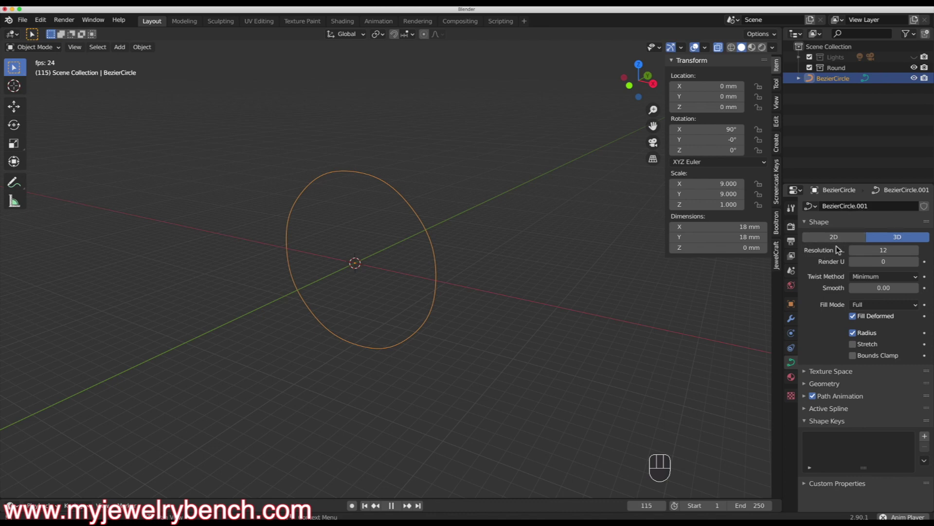
left_click(873, 253)
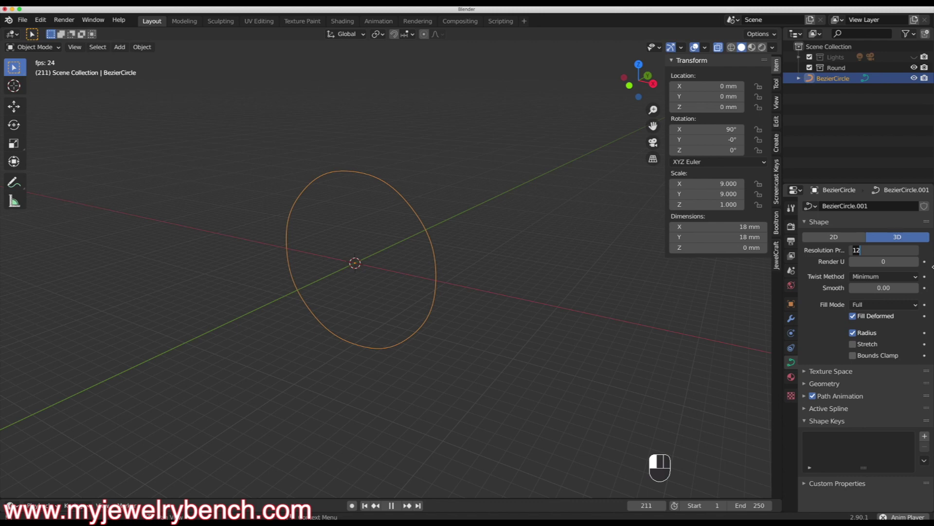
type("24")
key("Return")
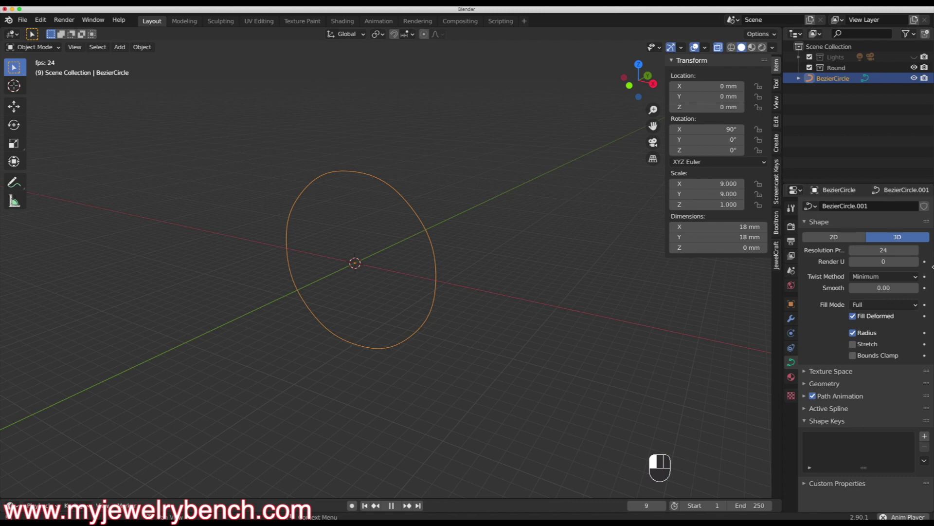
Step: Extrude the Bezier circle by 1 mm through its curve geometry settings to form a thin band
left_click(808, 384)
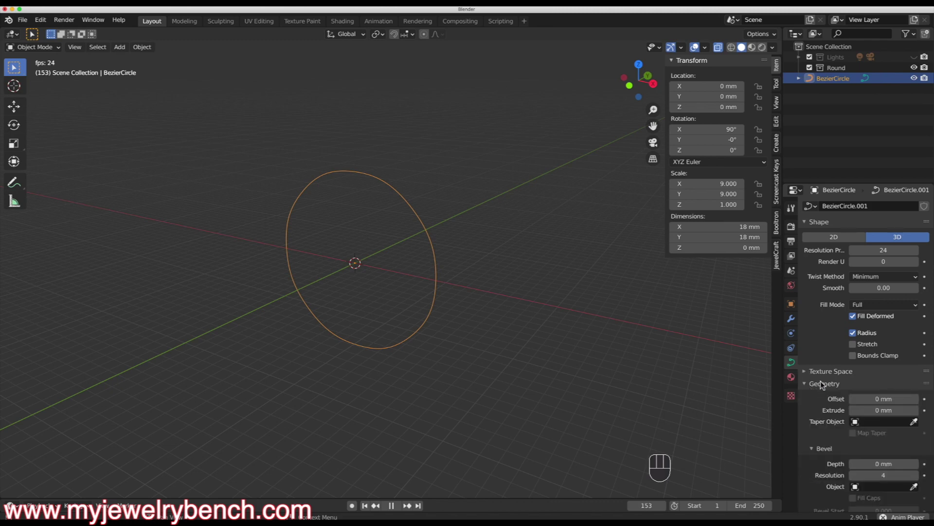
scroll(820, 380, "down", 5)
scroll(820, 381, "down", 1)
left_click_drag(782, 302, 721, 300)
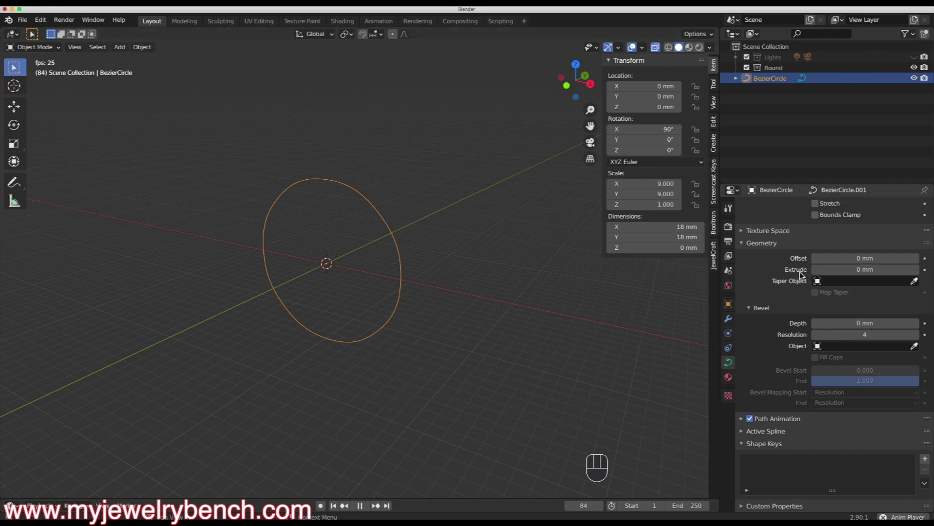
left_click_drag(860, 274, 833, 273)
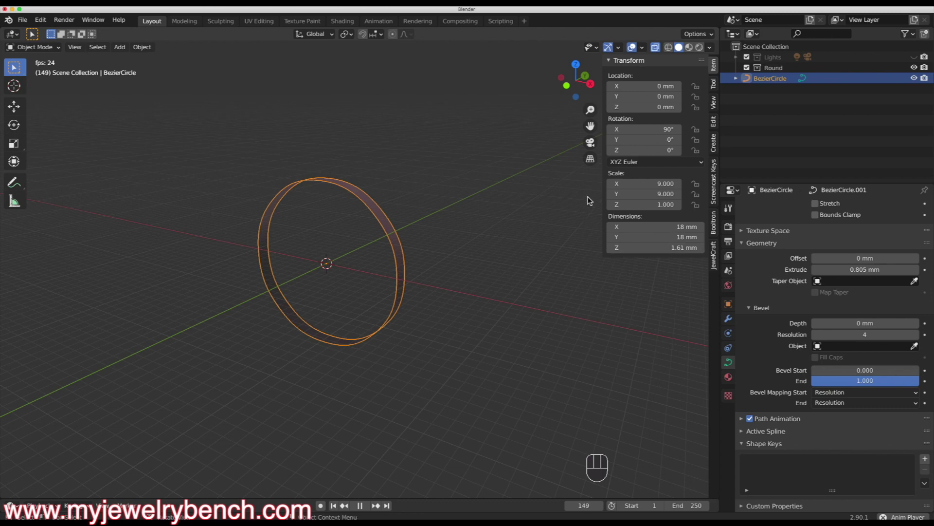
key("n")
key("n")
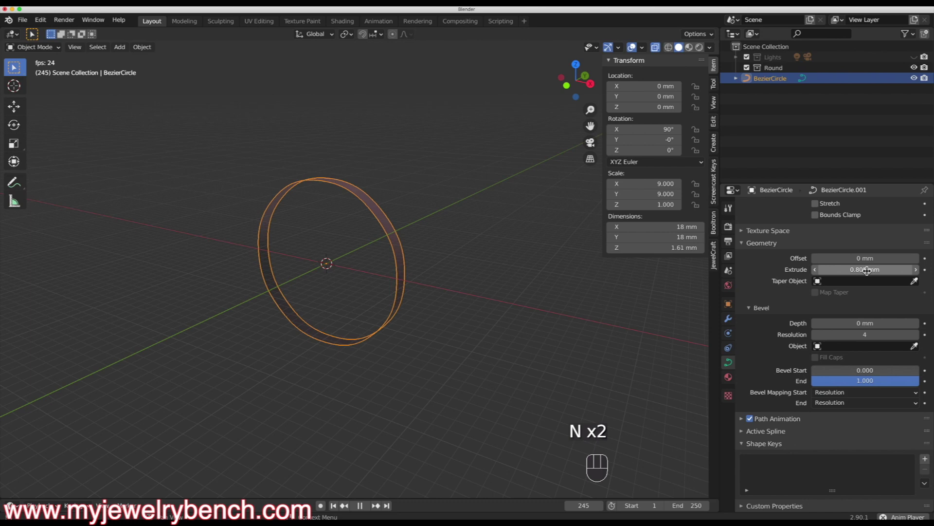
left_click_drag(851, 272, 887, 272)
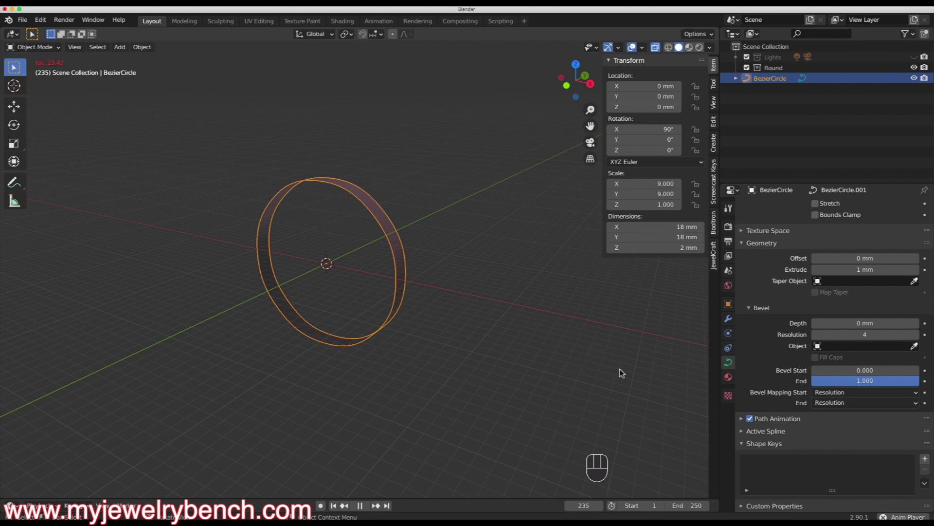
middle_click_drag(311, 284, 355, 288)
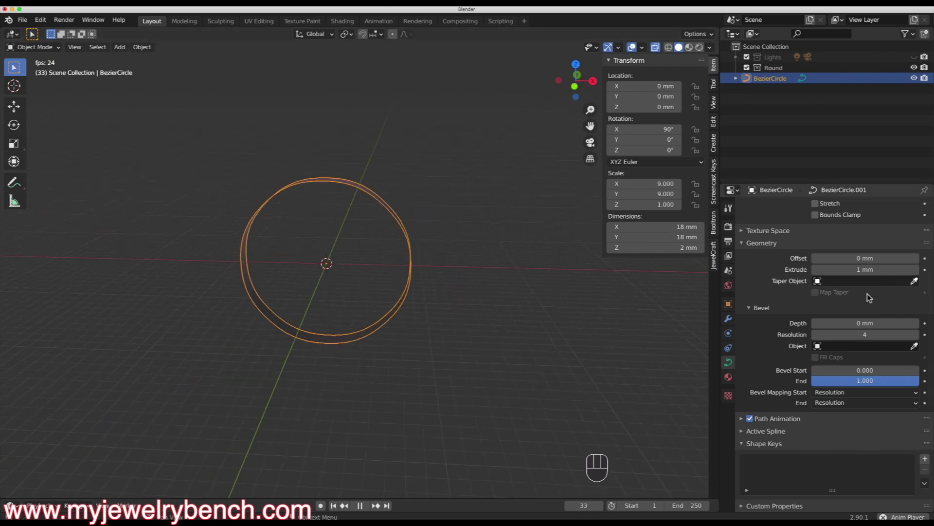
middle_click_drag(319, 240, 304, 257)
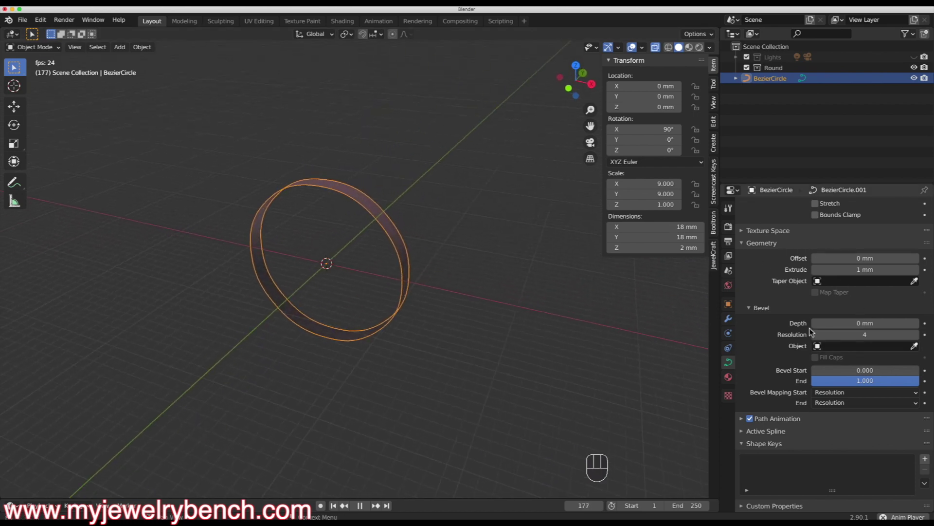
Step: Try out a bevel depth on the extruded curve, reset it to 0 mm, and show the circle in the front view
mouse_move(828, 324)
left_mouse_down()
mouse_move(849, 323)
mouse_move(827, 325)
left_mouse_up()
left_click(827, 326)
type("0")
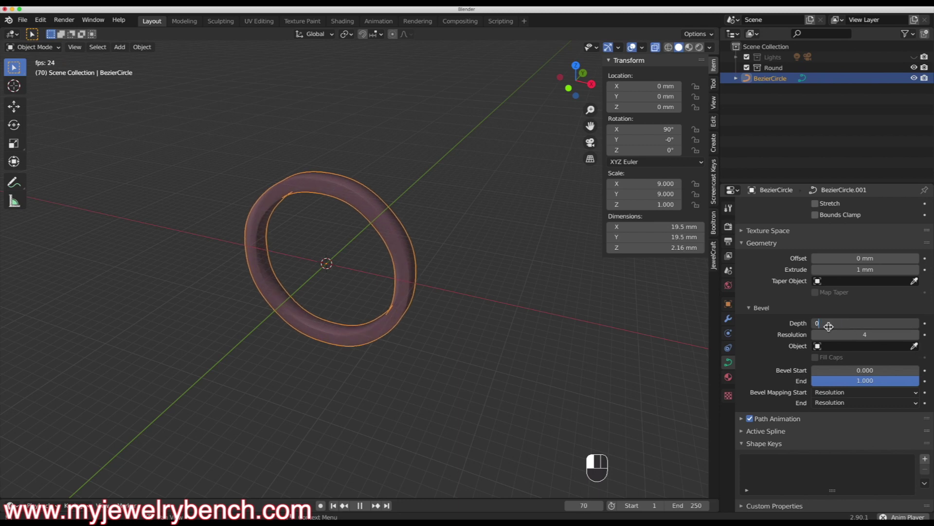
key("Return")
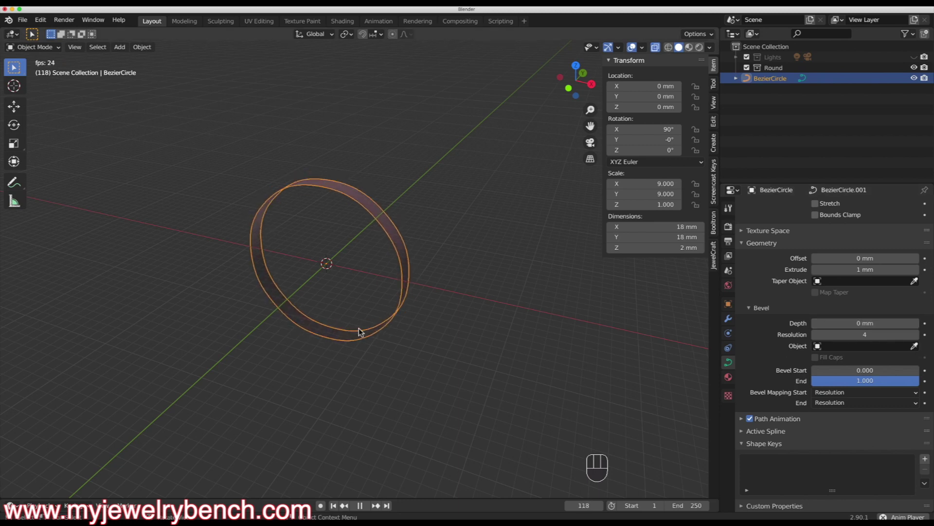
key("KP_3")
key("KP_1")
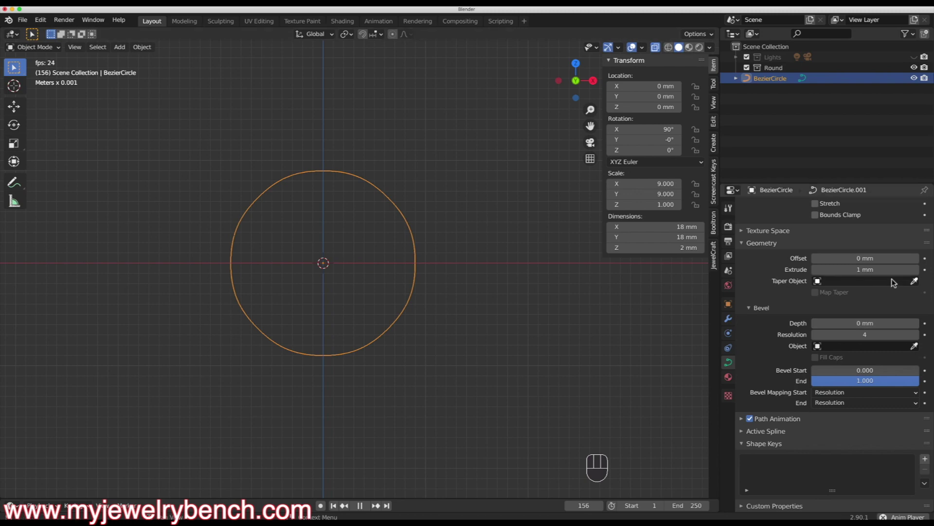
left_click(835, 324)
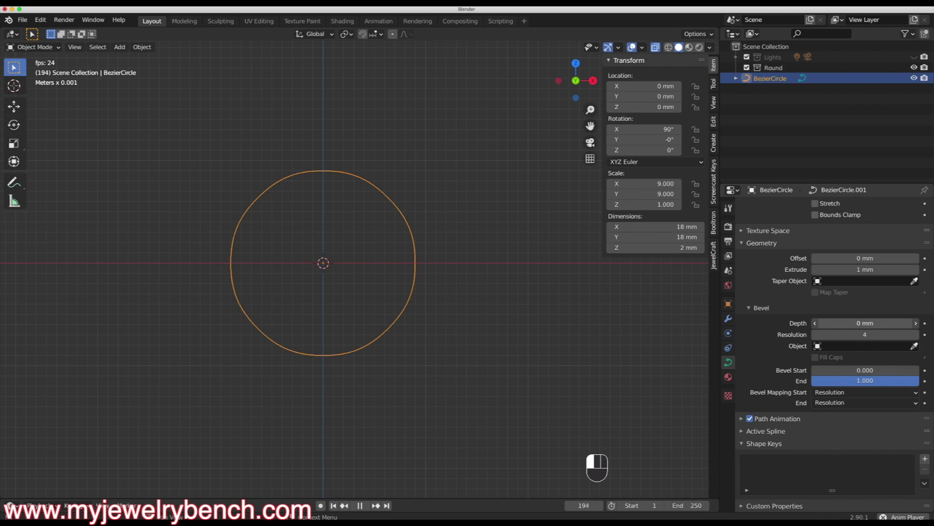
left_click_drag(865, 323, 841, 324)
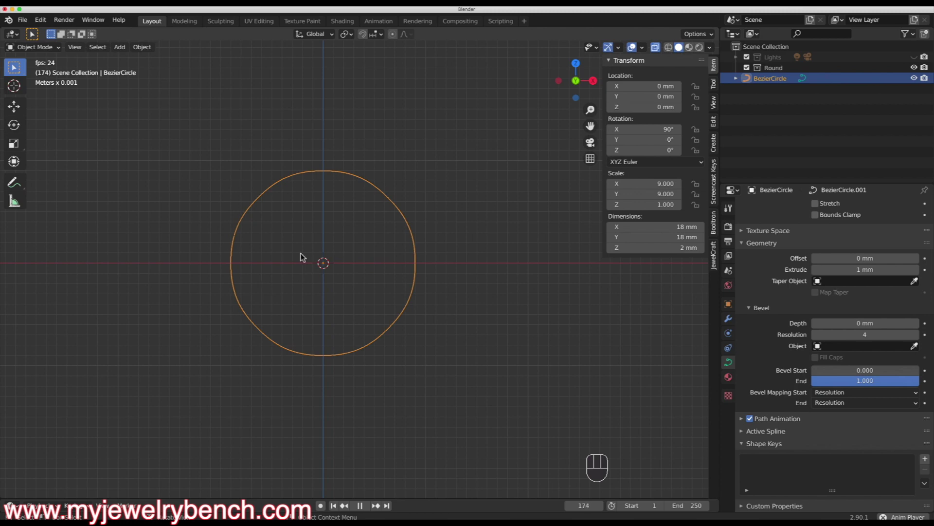
Step: Add a Solidify modifier to the extruded curve and set its thickness to about -0.334 mm
left_click(728, 318)
left_click(793, 212)
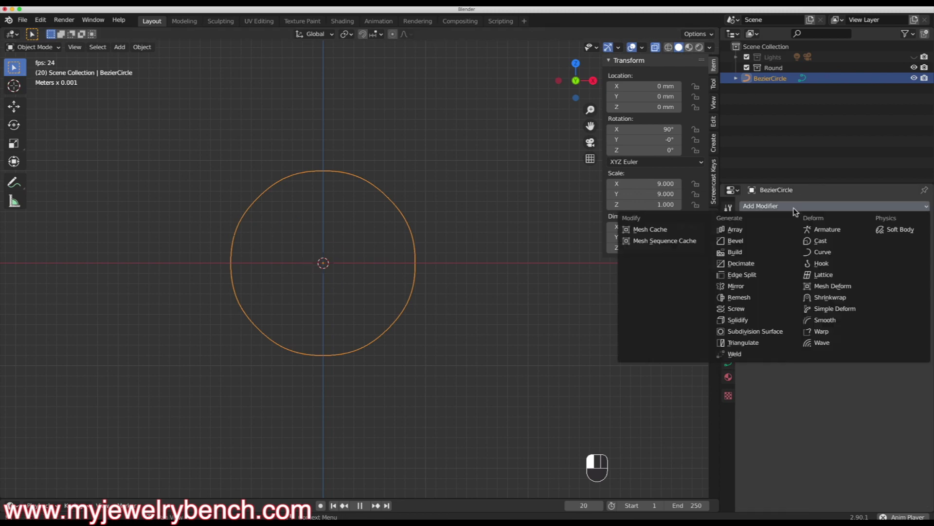
left_click(746, 320)
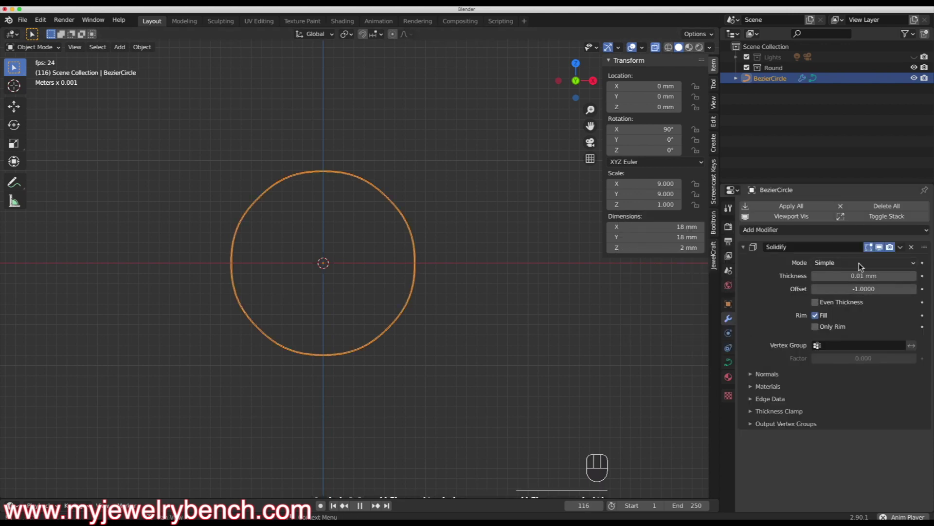
left_click_drag(852, 278, 699, 278)
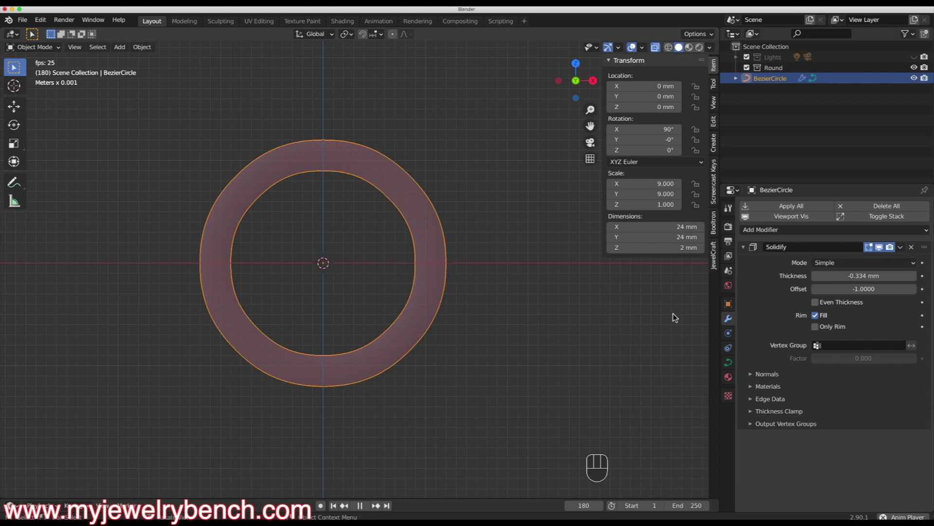
Step: Adjust the Solidify thickness to about -0.221 mm so the ring has a 22 mm outer diameter
left_click_drag(891, 276, 933, 276)
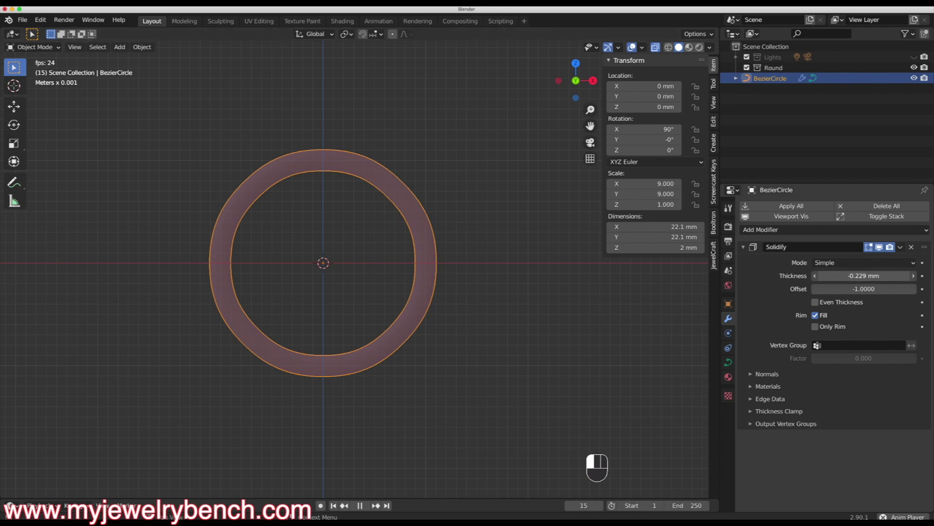
left_click(872, 276)
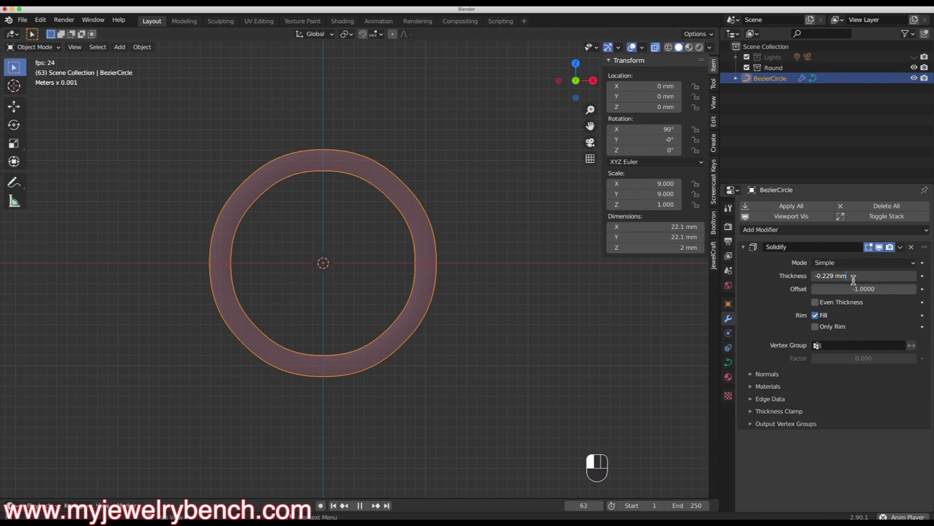
left_click(753, 303)
left_click_drag(870, 276, 871, 276)
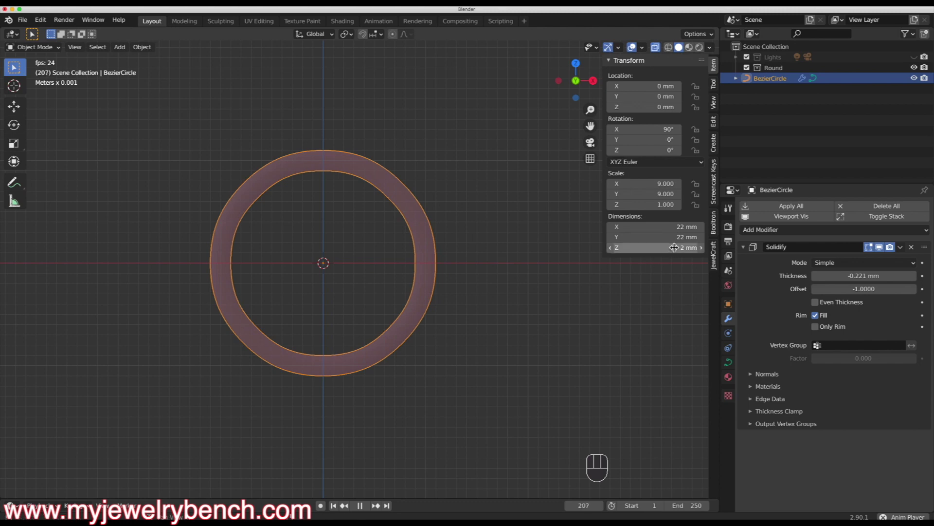
Step: Convert the solidified curve ring to a mesh
middle_click_drag(477, 303, 424, 272)
middle_click_drag(414, 238, 373, 258)
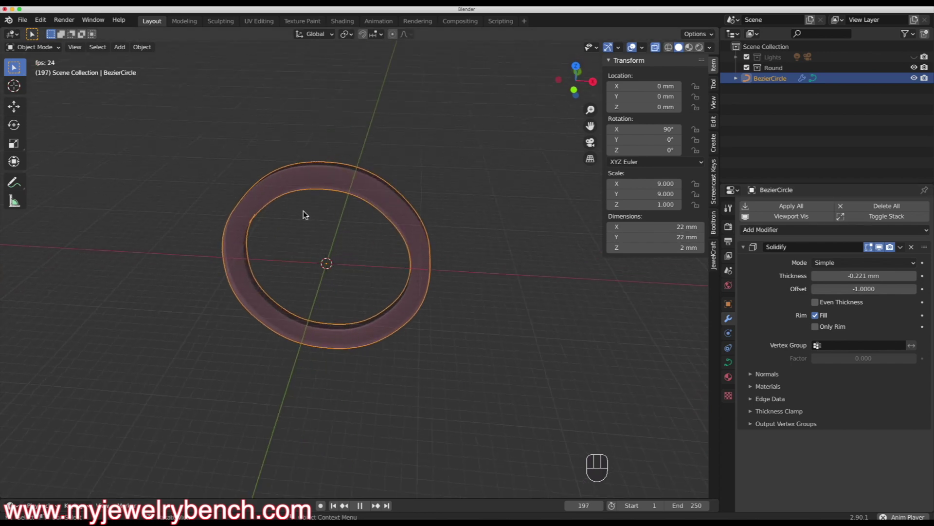
middle_click_drag(504, 300, 568, 243)
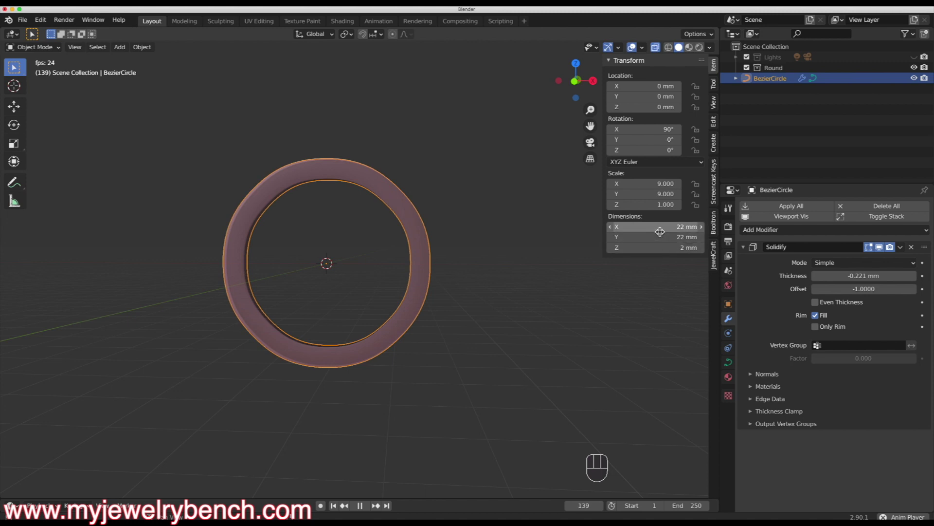
middle_click_drag(402, 348, 417, 211)
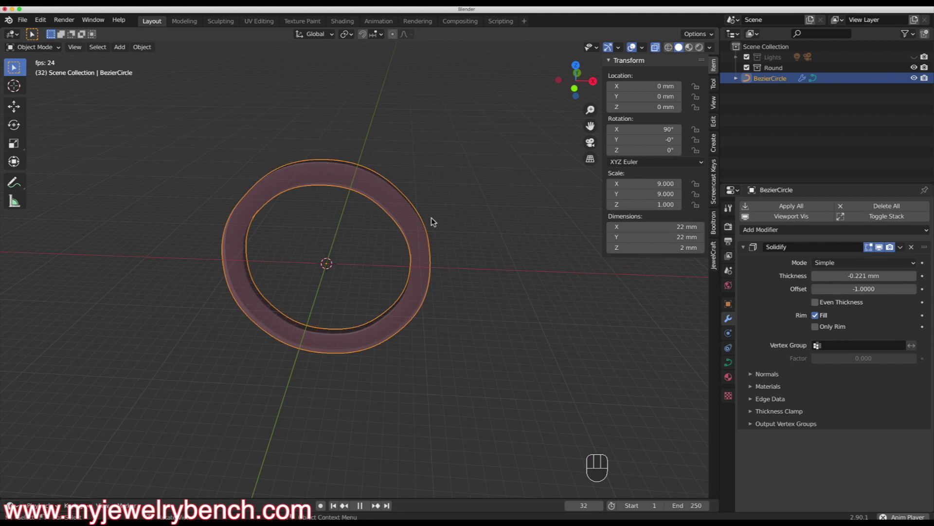
middle_click_drag(296, 306, 323, 297)
right_click(405, 201)
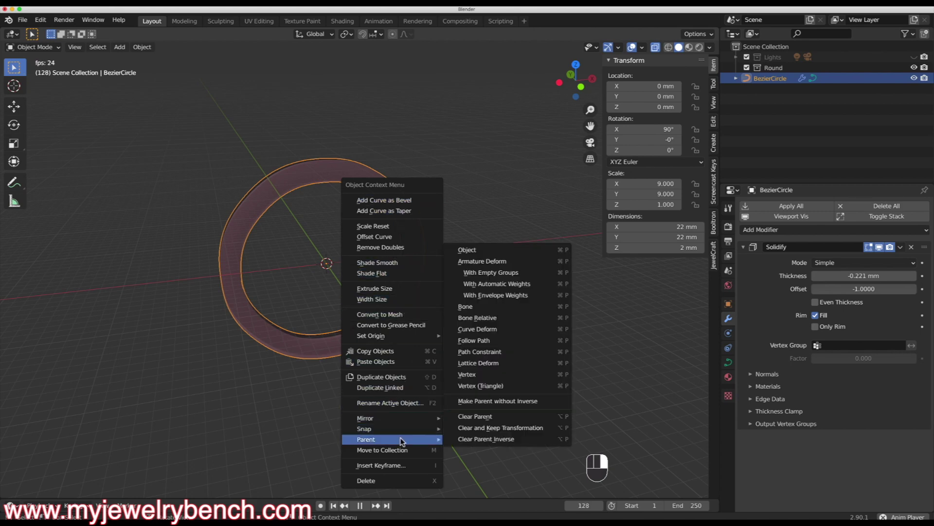
left_click(381, 315)
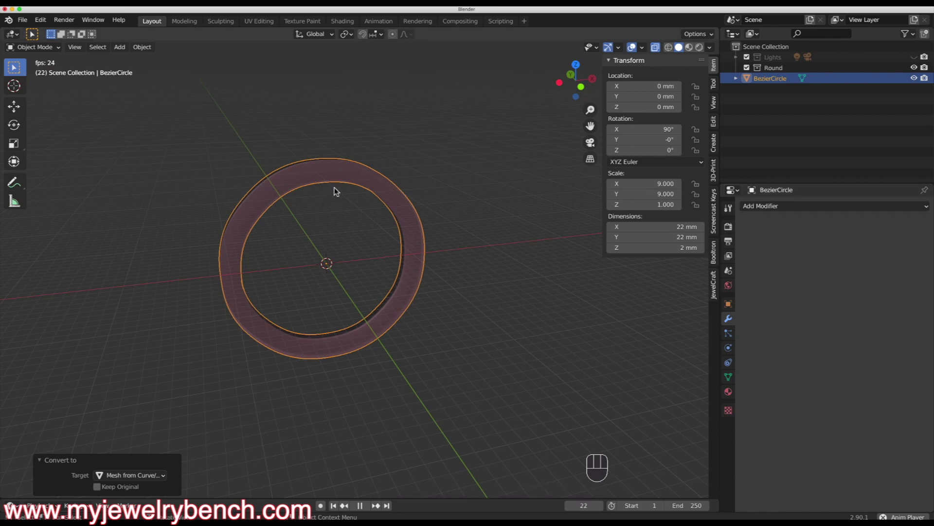
left_click(413, 225)
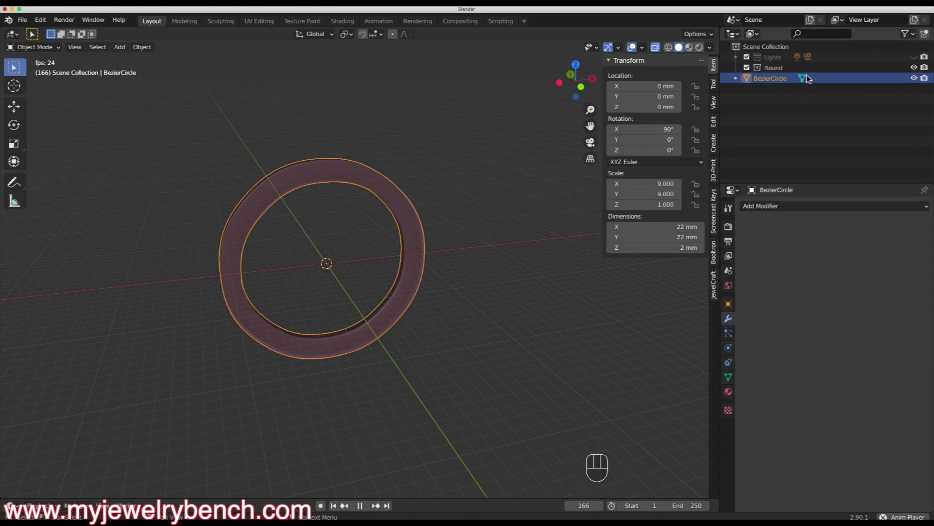
Step: Turn off X-ray display and inspect the mesh ring's surface shading close up from the side
middle_click_drag(257, 258, 314, 194)
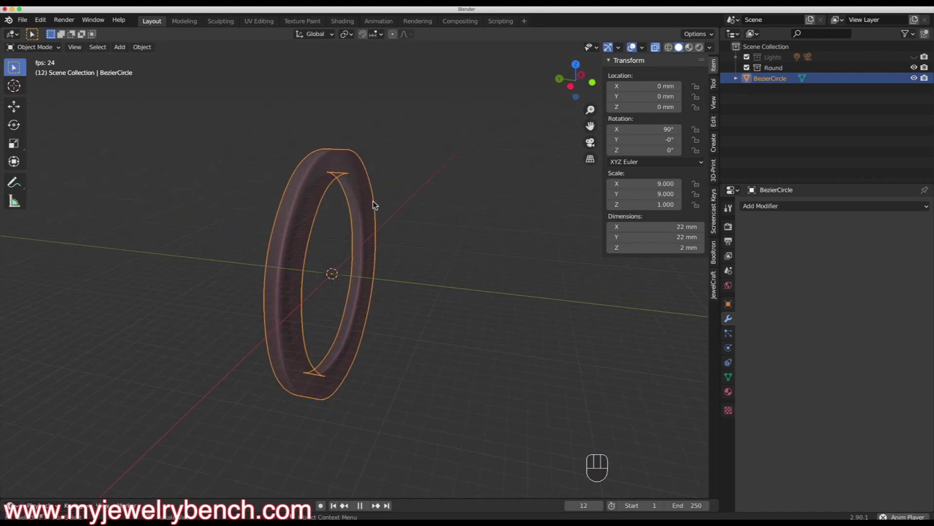
scroll(398, 191, "up", 1)
scroll(362, 217, "up", 1)
middle_click_drag(356, 247, 322, 267)
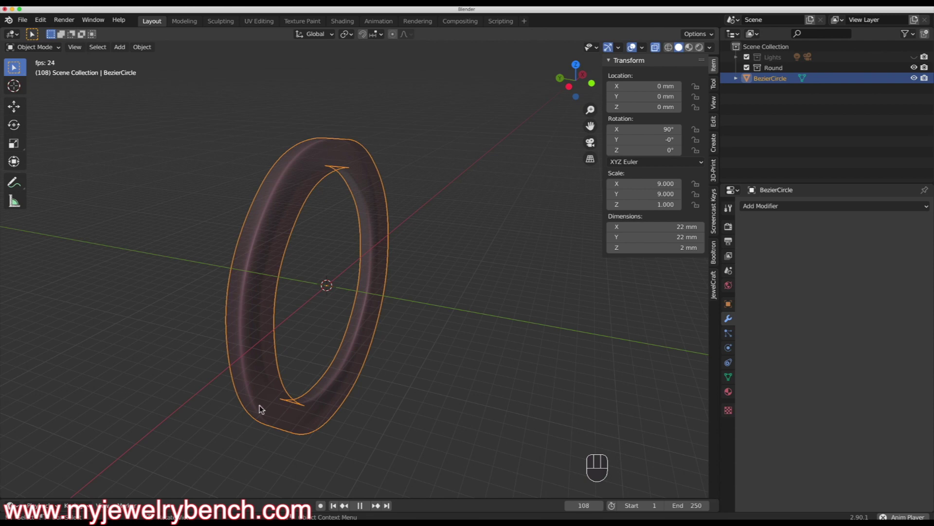
left_click(656, 49)
middle_click_drag(227, 218, 254, 262)
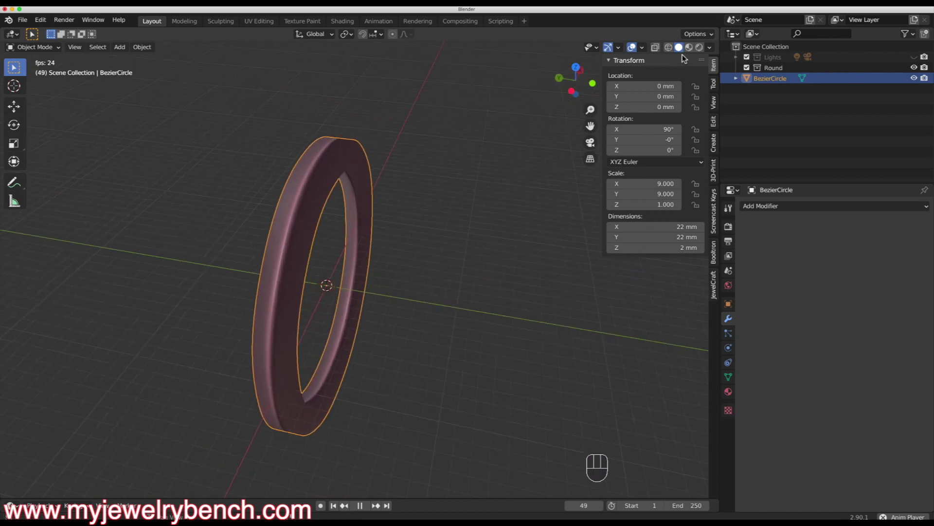
Step: Apply flat shading to the mesh ring
right_click(303, 182)
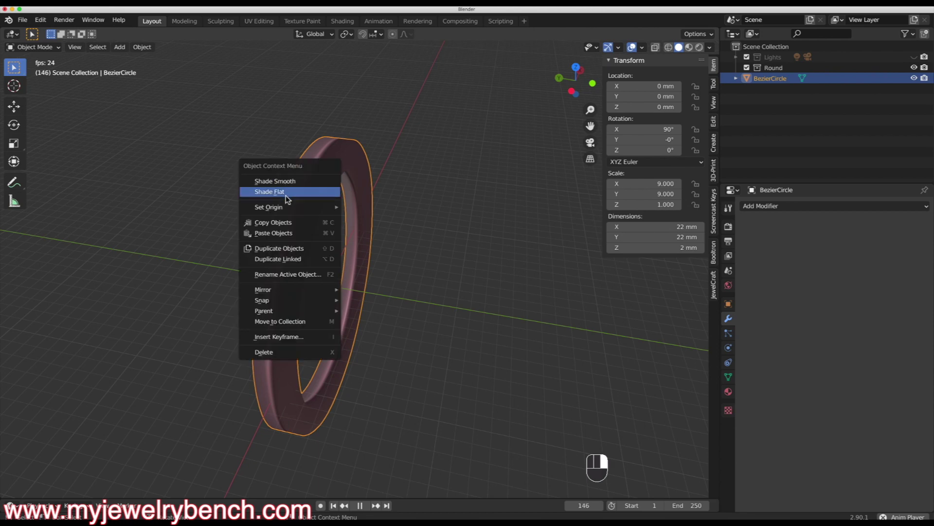
left_click(286, 195)
middle_click_drag(232, 256, 287, 229)
Step: Widen the ring band by scaling all of its geometry along Y by a factor of about 2.675 in Edit Mode
key("Tab")
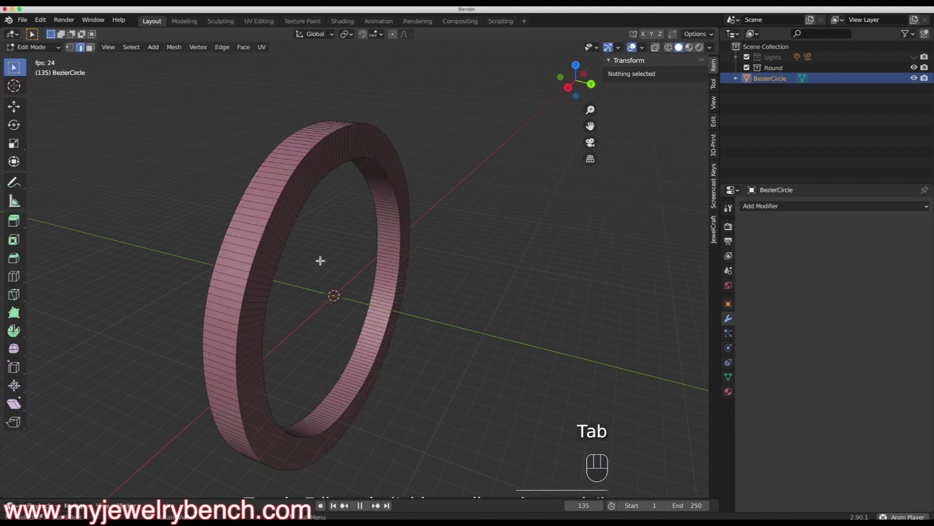
key("a")
middle_click_drag(294, 296, 296, 235)
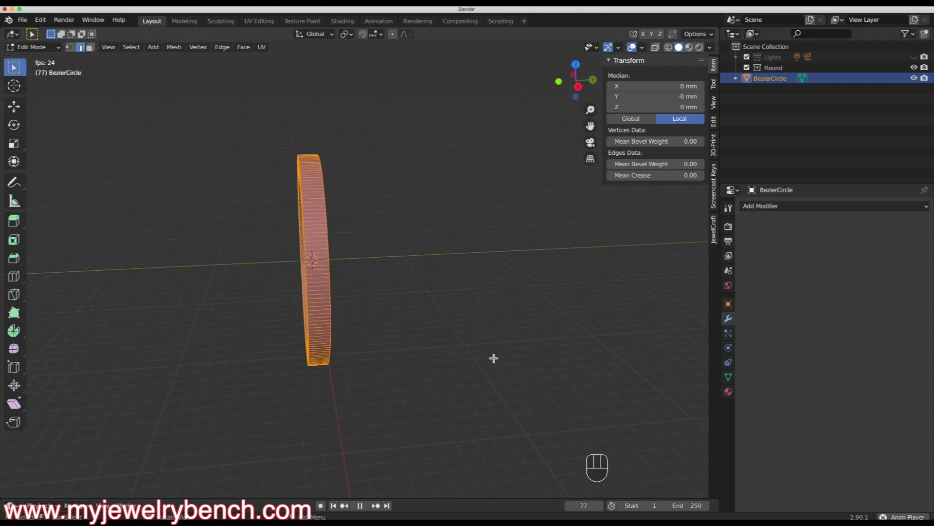
key("s")
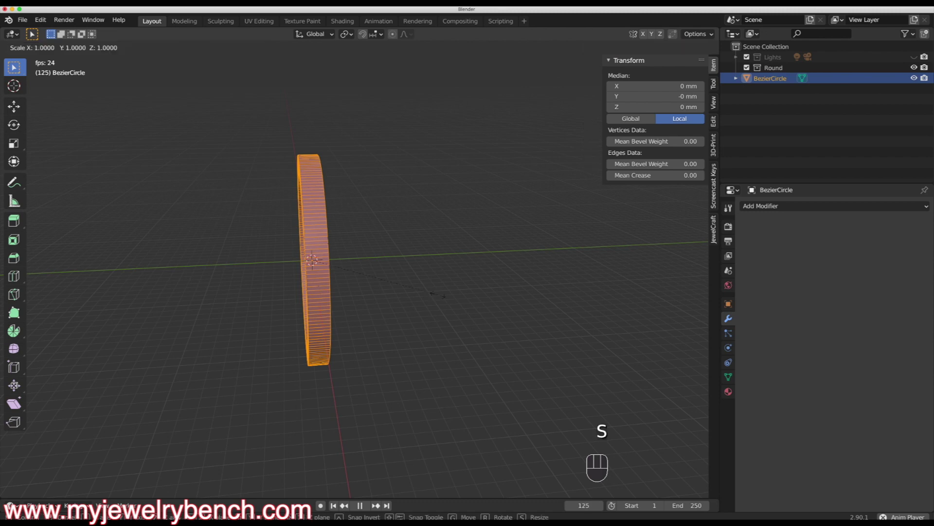
key("y")
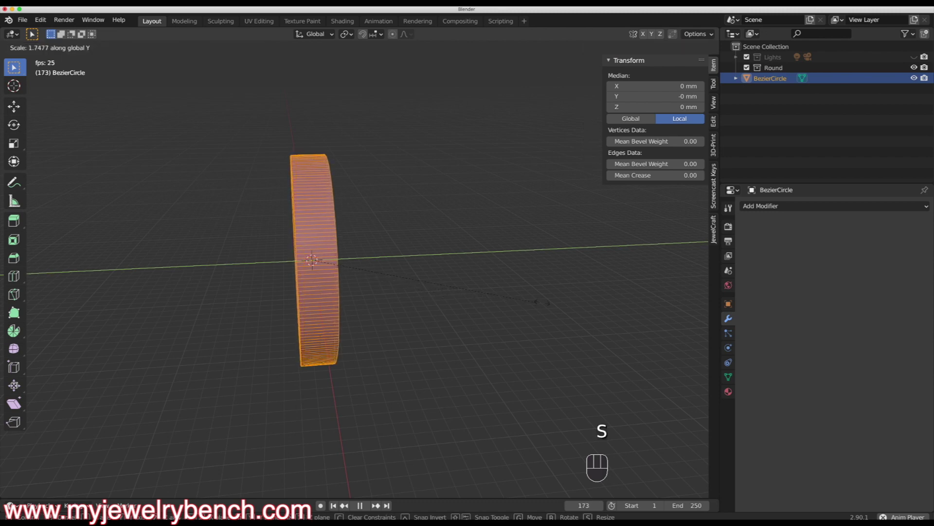
left_click(657, 307)
middle_click_drag(549, 340, 584, 354)
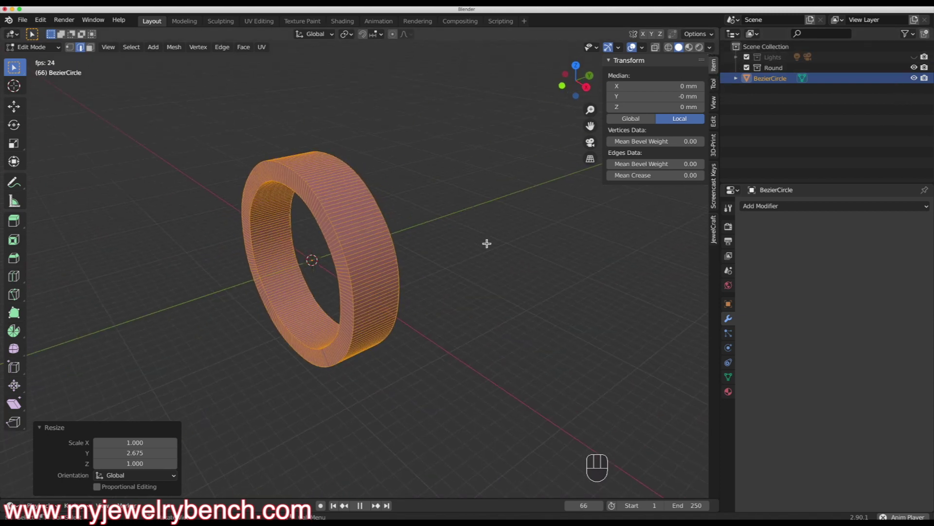
key("Tab")
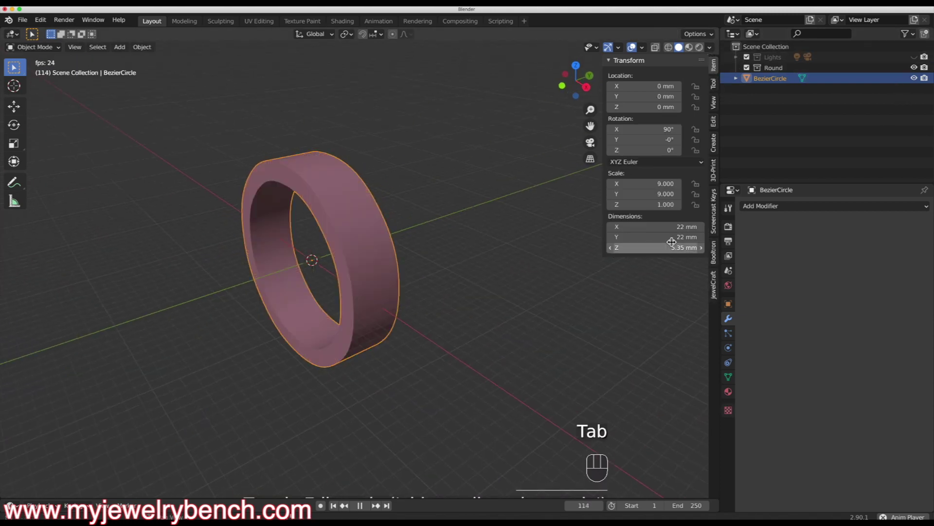
Step: Apply the ring's rotation and scale, and inspect the band from the side and front
middle_click_drag(373, 267, 331, 255)
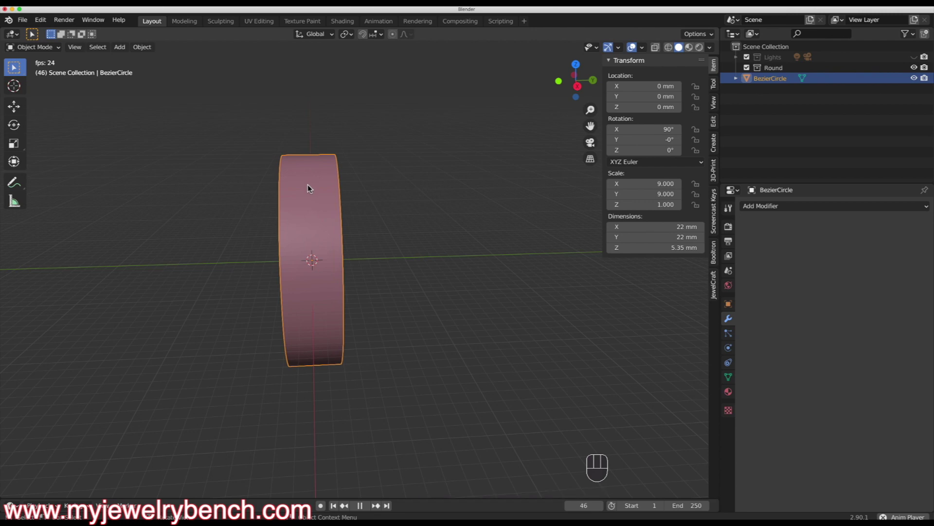
key("ctrl+a")
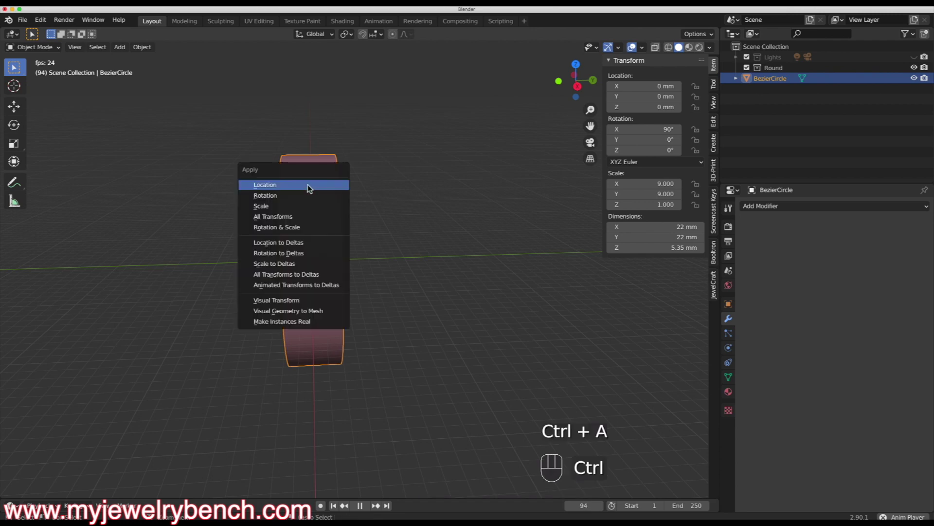
left_click(302, 227)
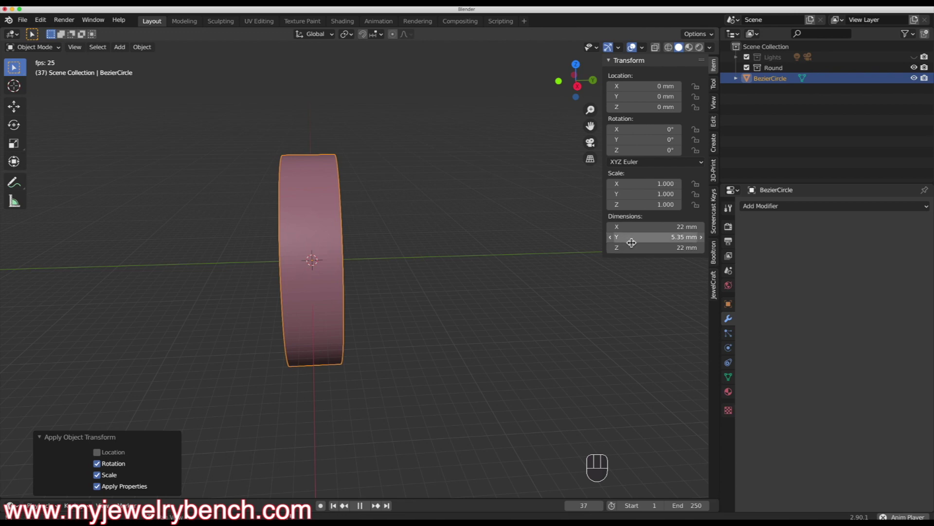
middle_click_drag(311, 279, 331, 188)
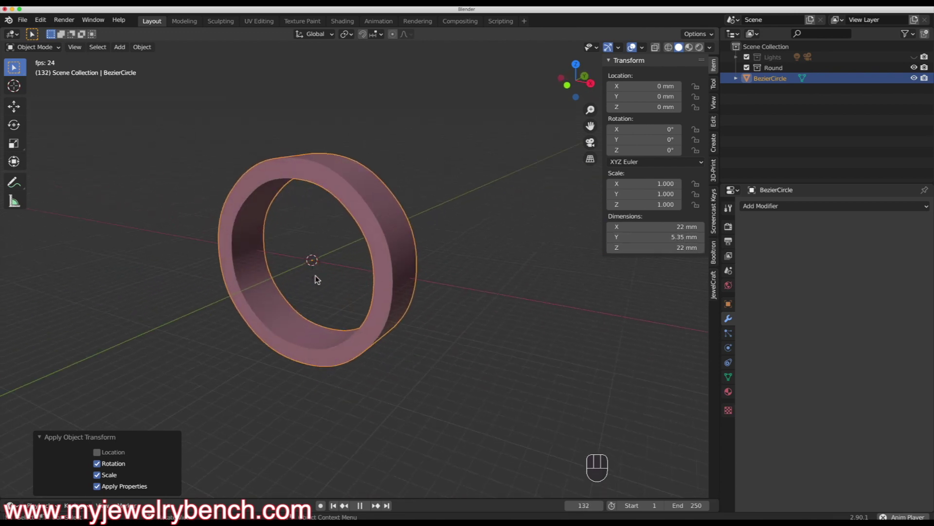
middle_click_drag(302, 164, 355, 169)
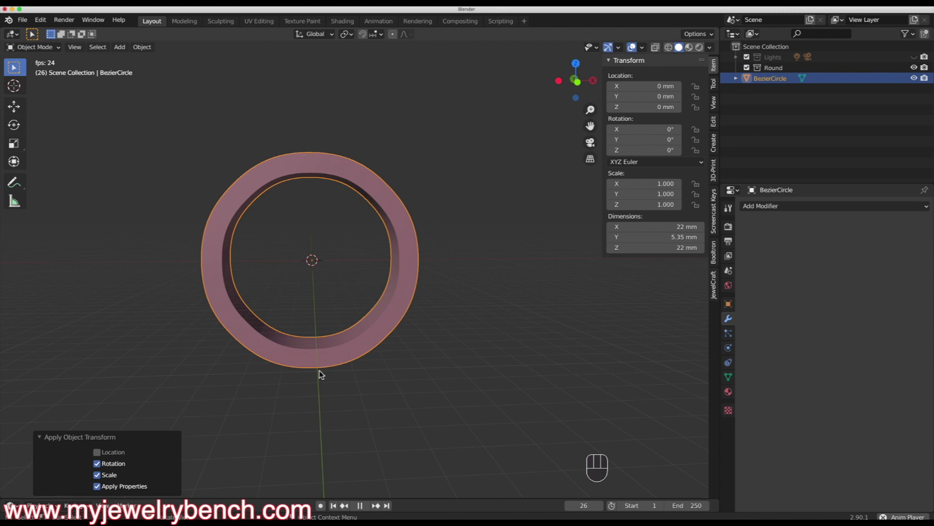
middle_click_drag(358, 351, 375, 223)
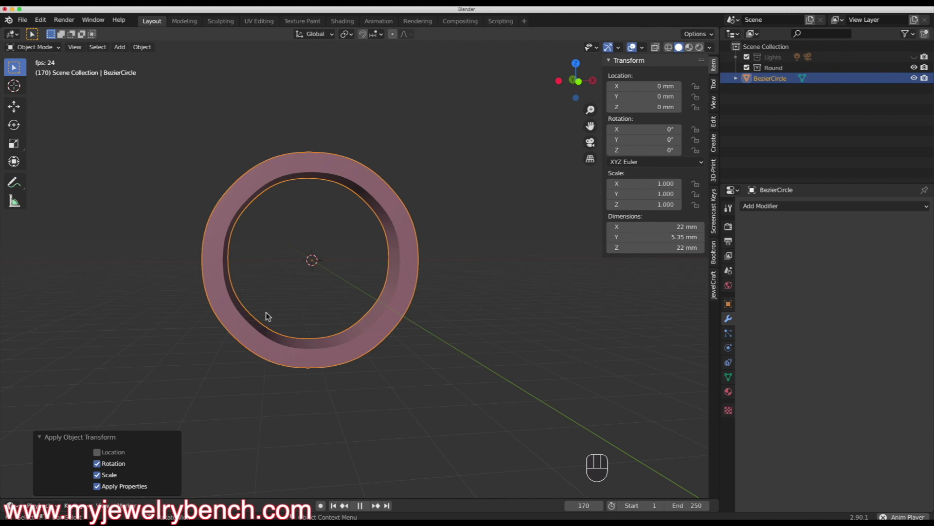
Step: Delete the finished ring from the scene
key("x")
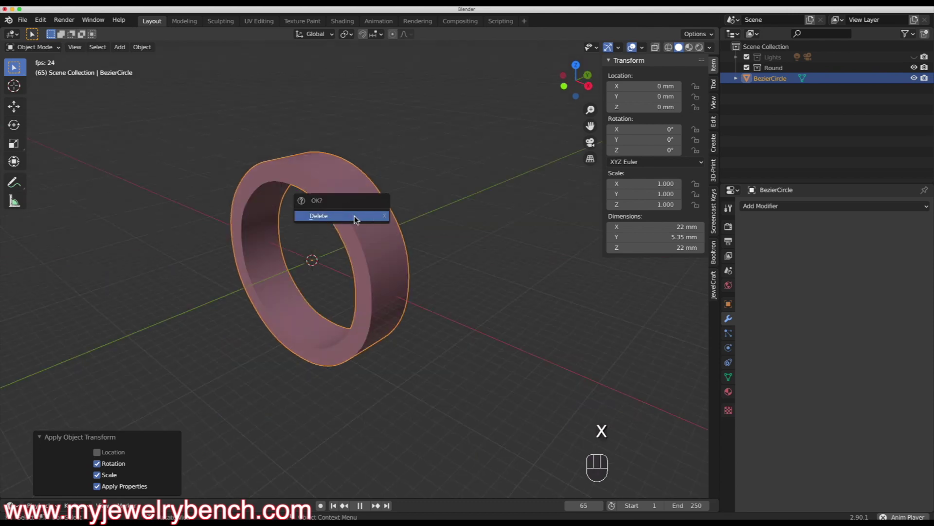
left_click(323, 211)
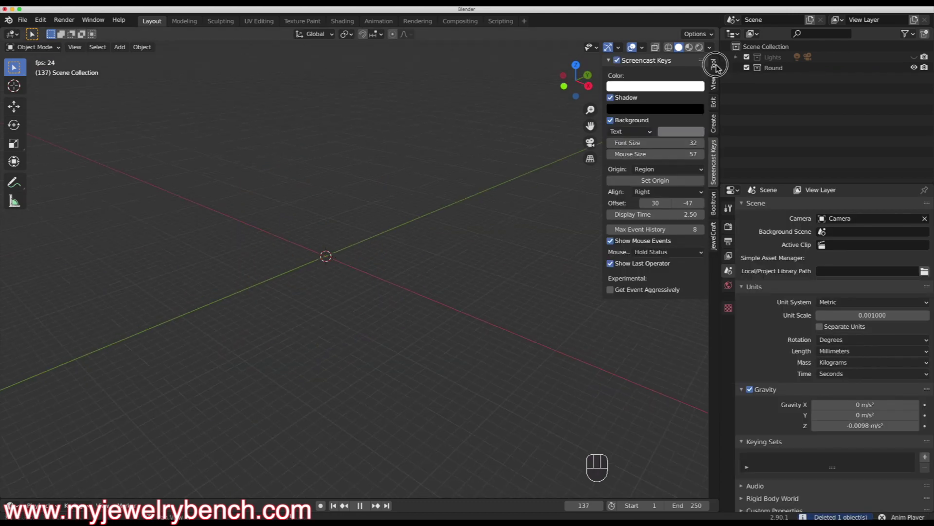
left_click(714, 64)
Step: Add a Bezier curve at the origin and scale it up by a factor of about 11.13
key("shift+a")
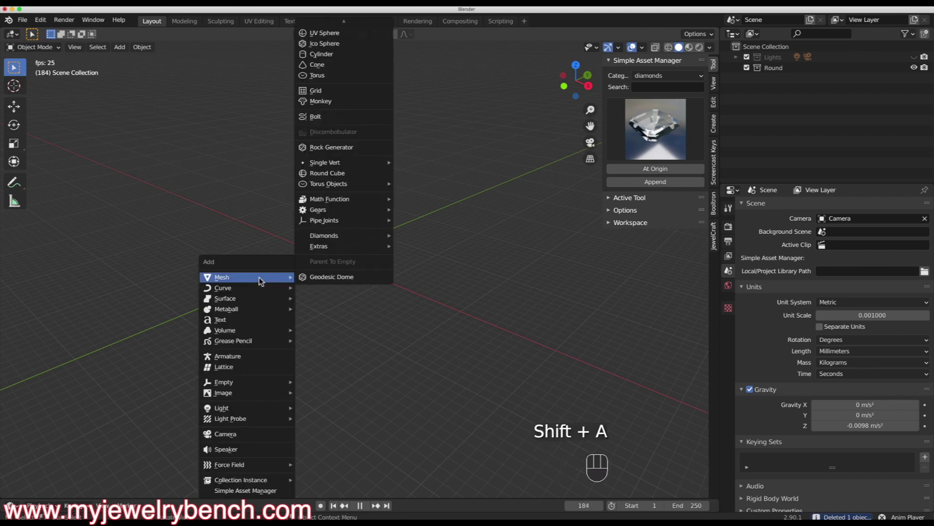
mouse_move(250, 290)
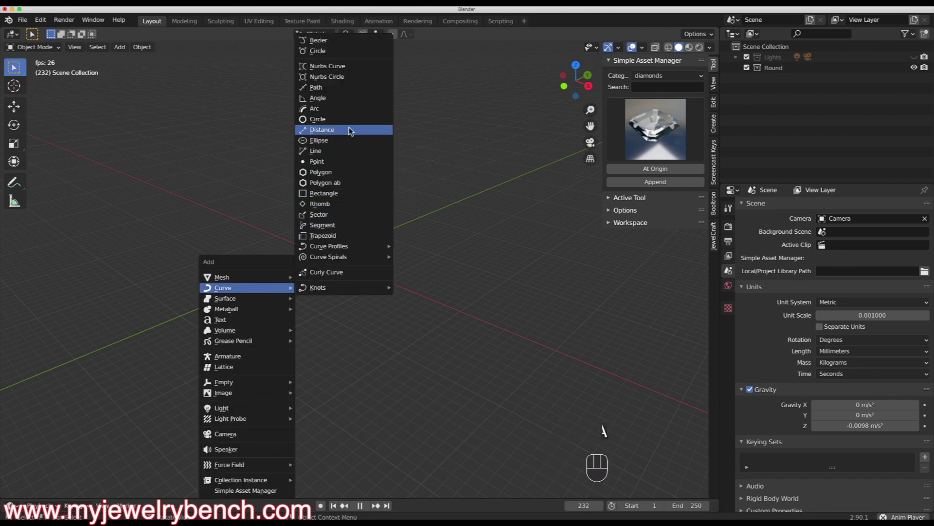
left_click(321, 41)
middle_click_drag(321, 309, 342, 316)
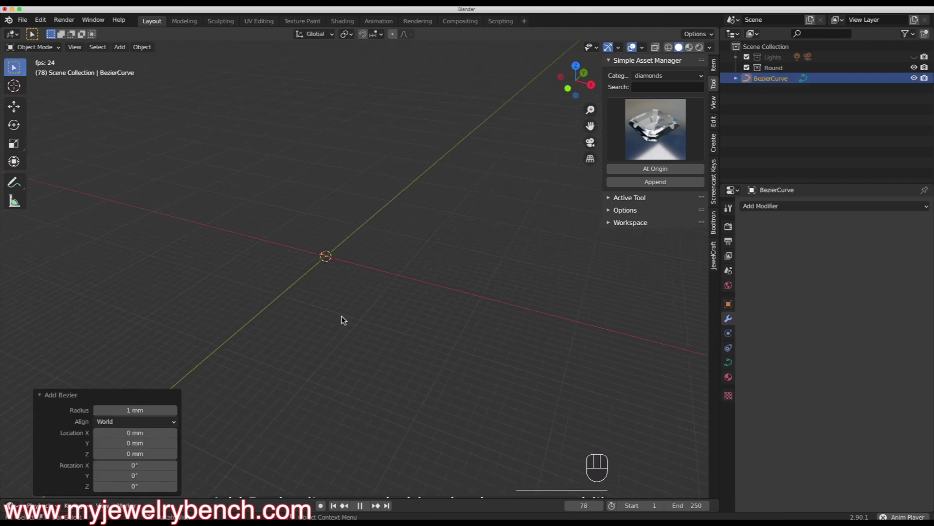
key("s")
left_click(226, 47)
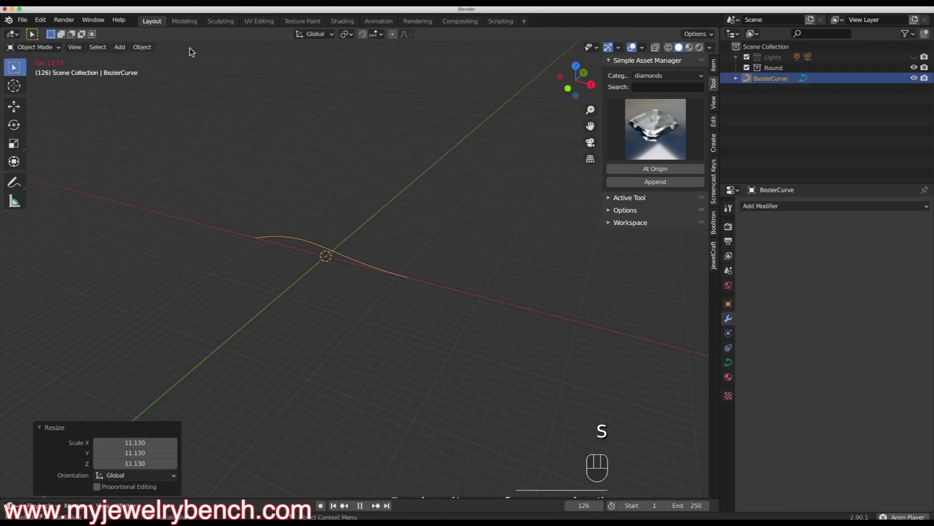
scroll(417, 351, "down", 1)
middle_click_drag(341, 289, 341, 275)
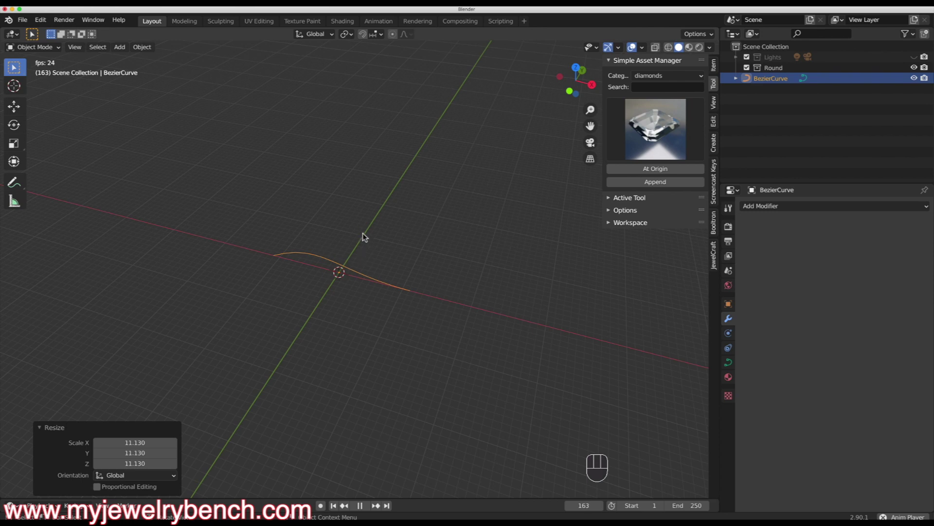
key("Tab")
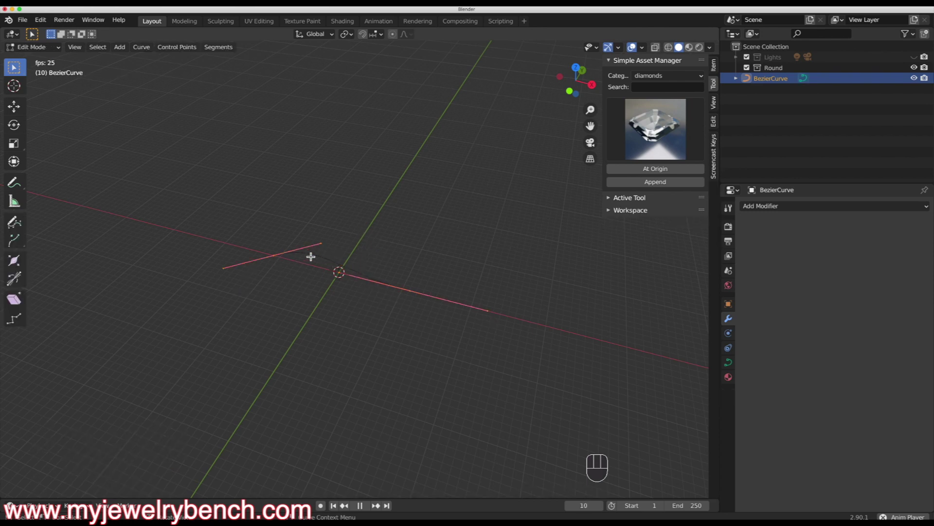
key("Tab")
middle_click_drag(392, 278, 243, 257)
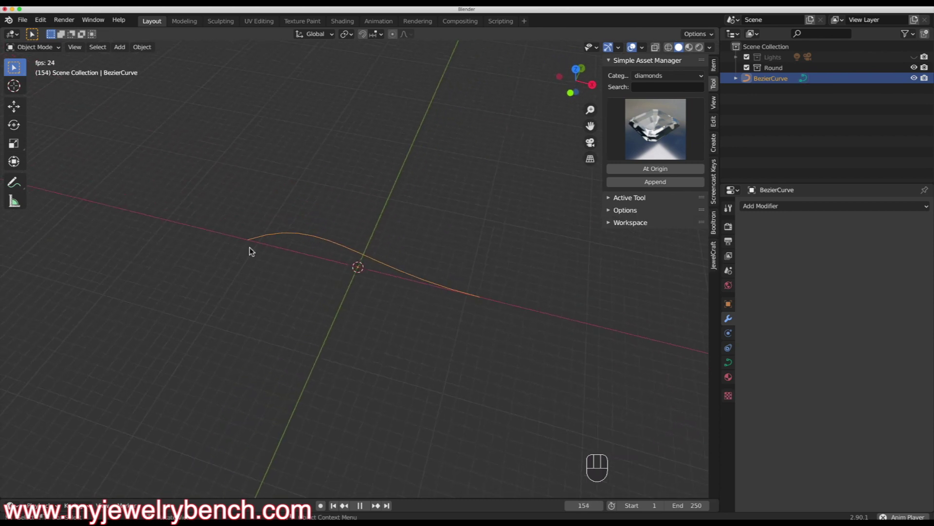
Step: Enlarge the Bezier curve in two more passes, by factors of about 2.671 and 2.388
left_click(298, 243)
left_click(303, 237)
key("s")
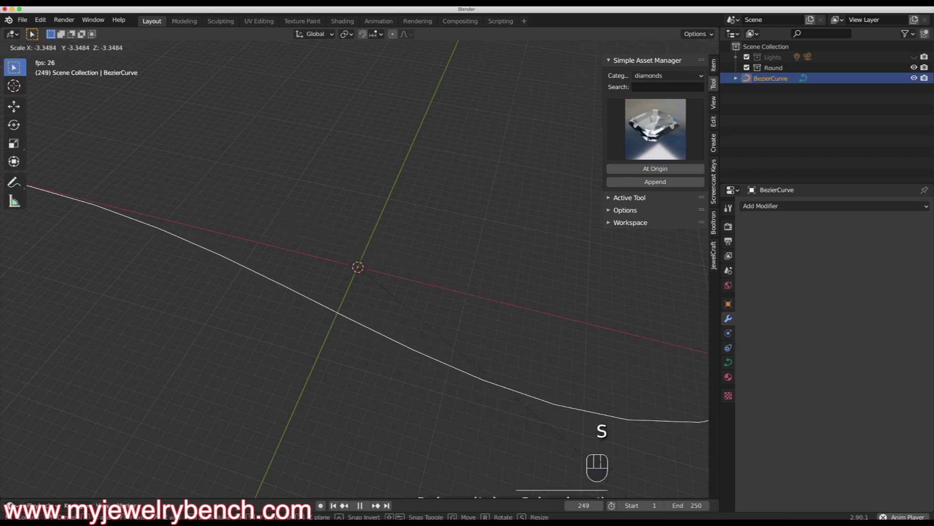
left_click(438, 468)
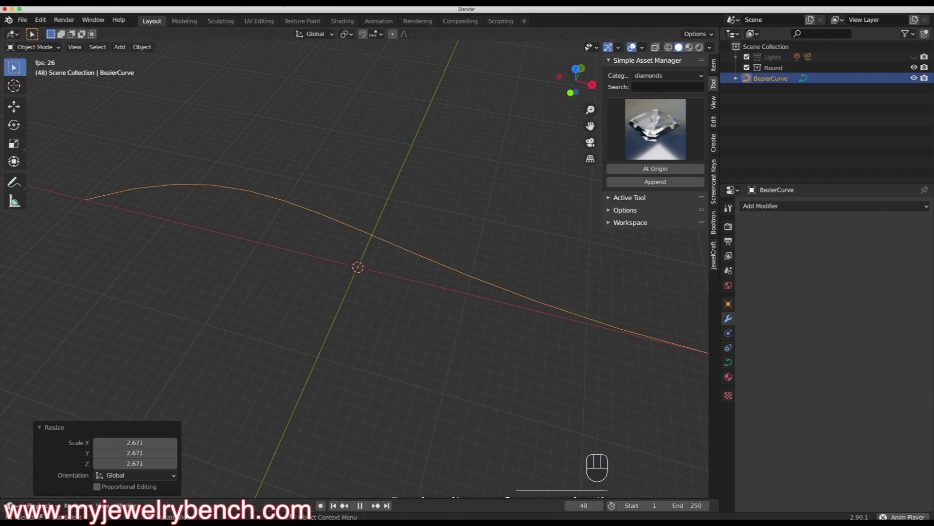
scroll(291, 263, "down", 4)
key("s")
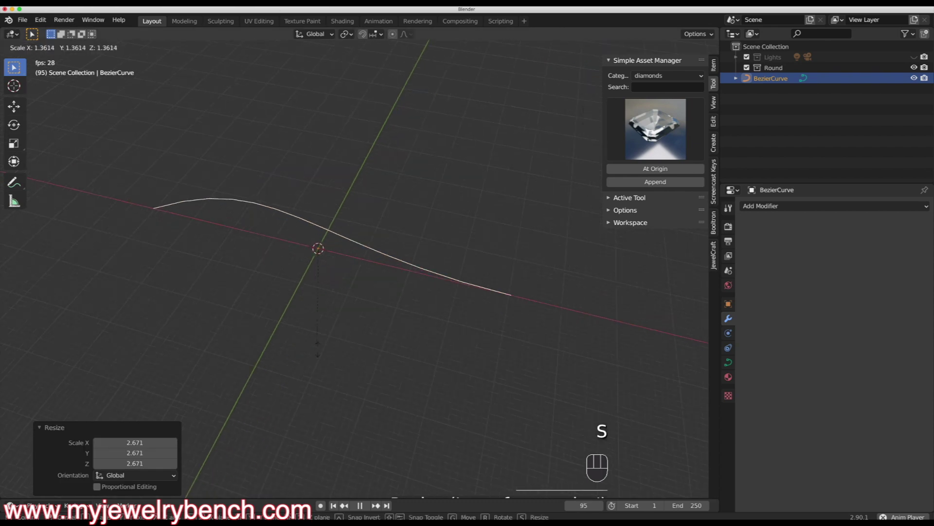
left_click(242, 270)
scroll(241, 269, "down", 4)
middle_click_drag(241, 268, 281, 246)
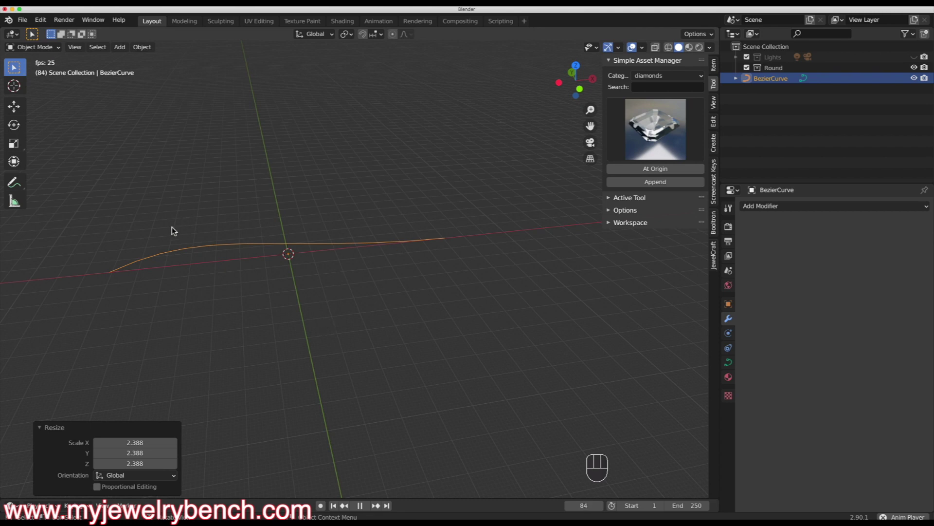
Step: In Edit Mode from top view, move the start point's upper handle by about -19.3 mm in X and 35.1 mm in Y
key("Tab")
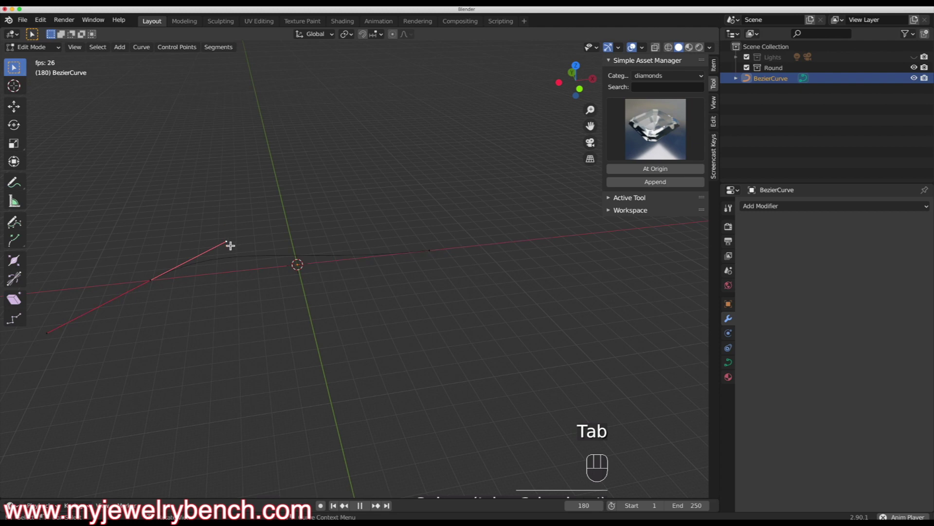
key("KP_7")
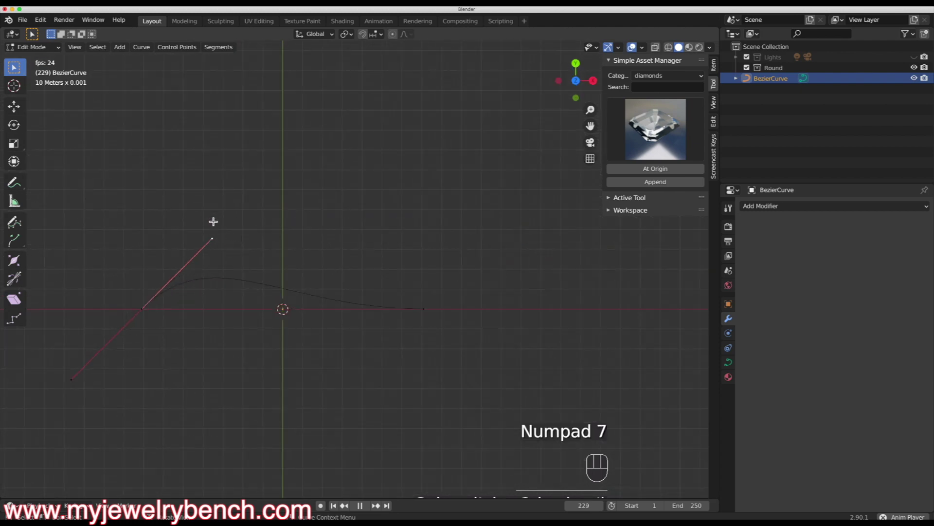
key("g")
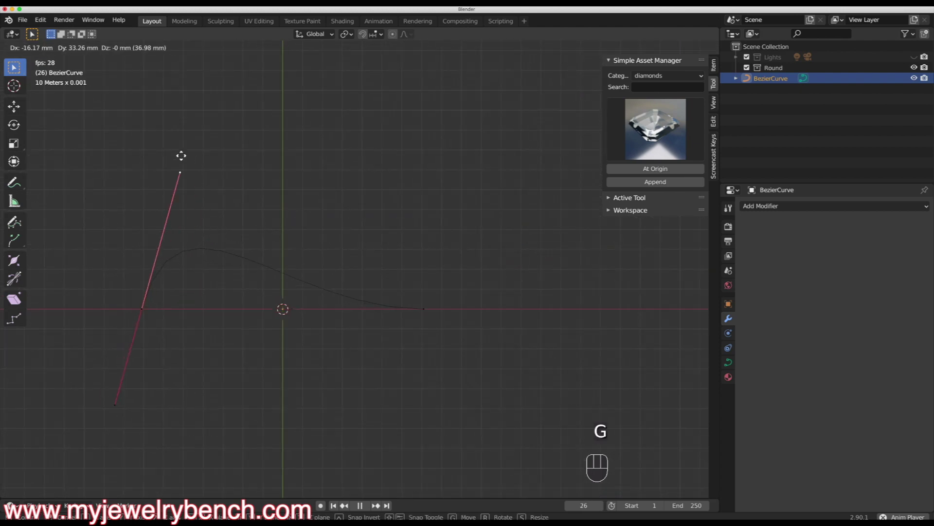
left_click(174, 151)
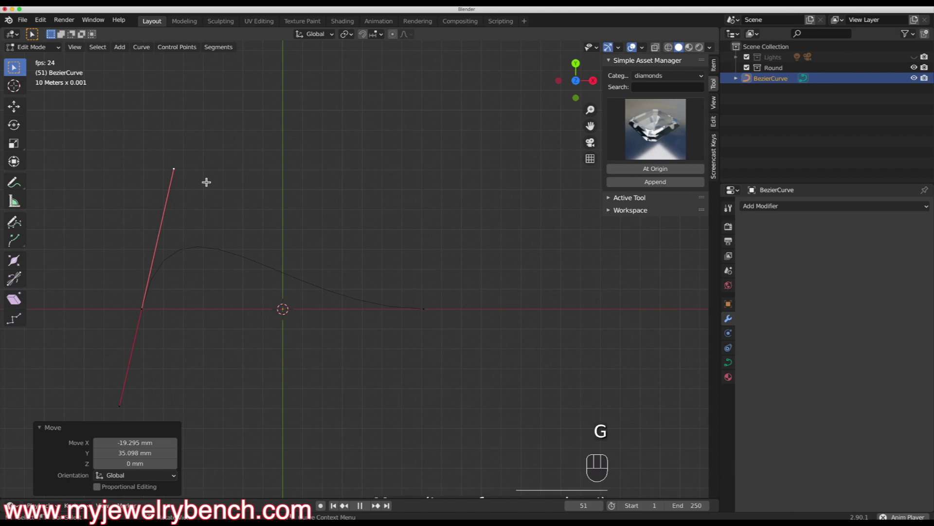
Step: Extrude a new control point from the curve's end point, about 104 mm along X and roughly 40 mm along Y
left_click(423, 308)
scroll(180, 365, "down", 2)
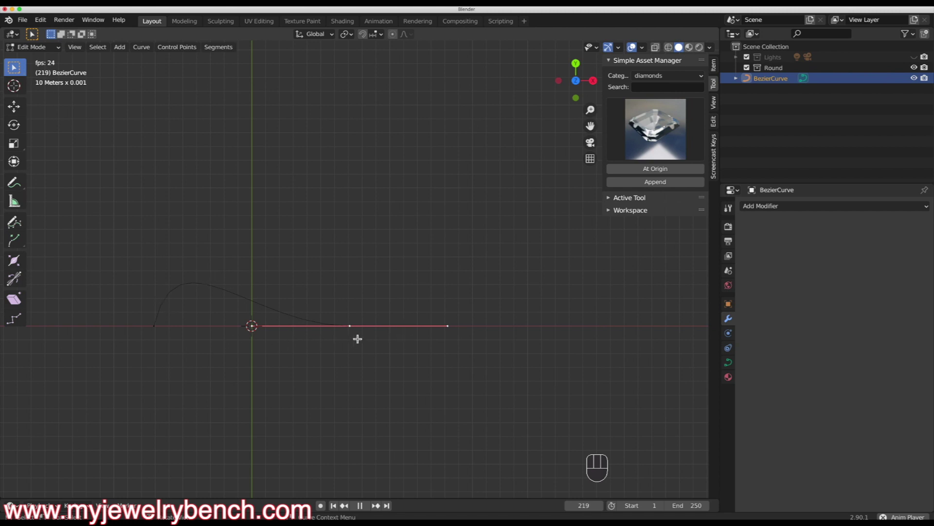
key("e")
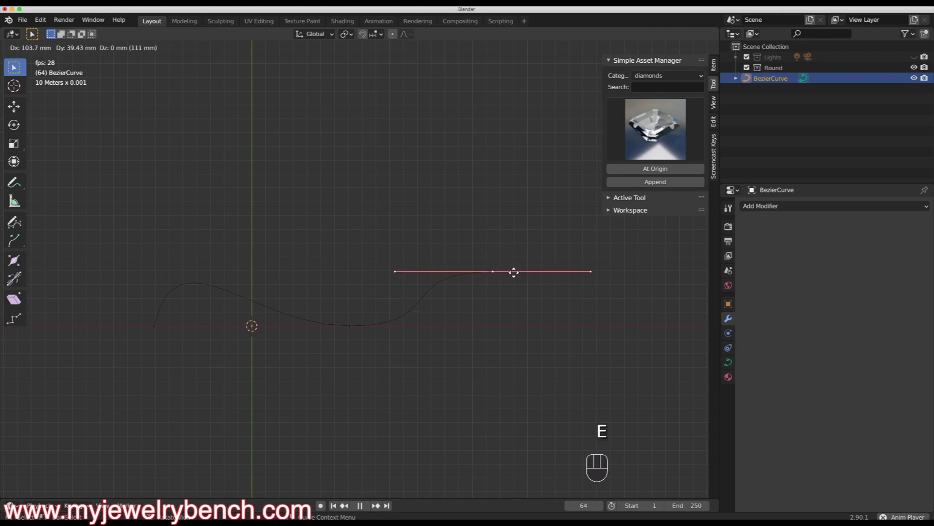
left_click(513, 267)
Step: Reshape the extruded segment by moving the new end point's inner handle about 54 mm in X and -16.7 mm in Y
left_click(397, 268)
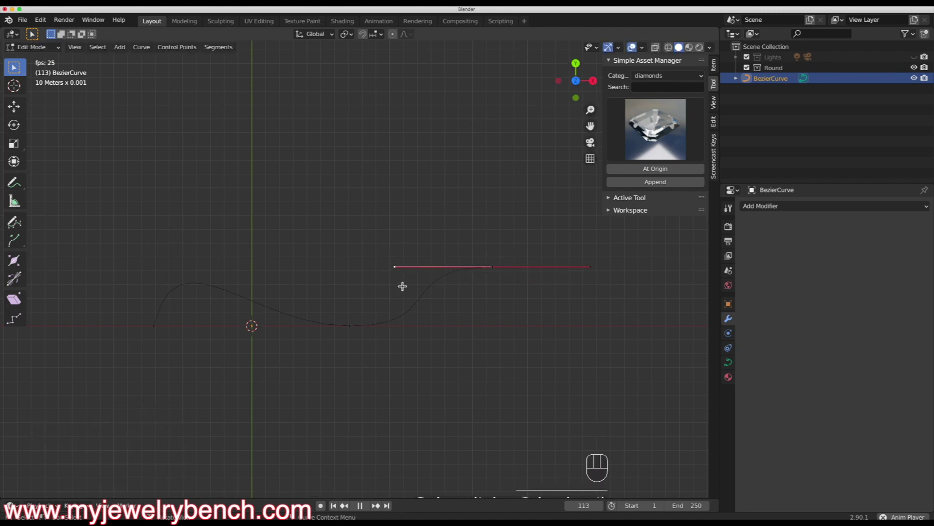
key("g")
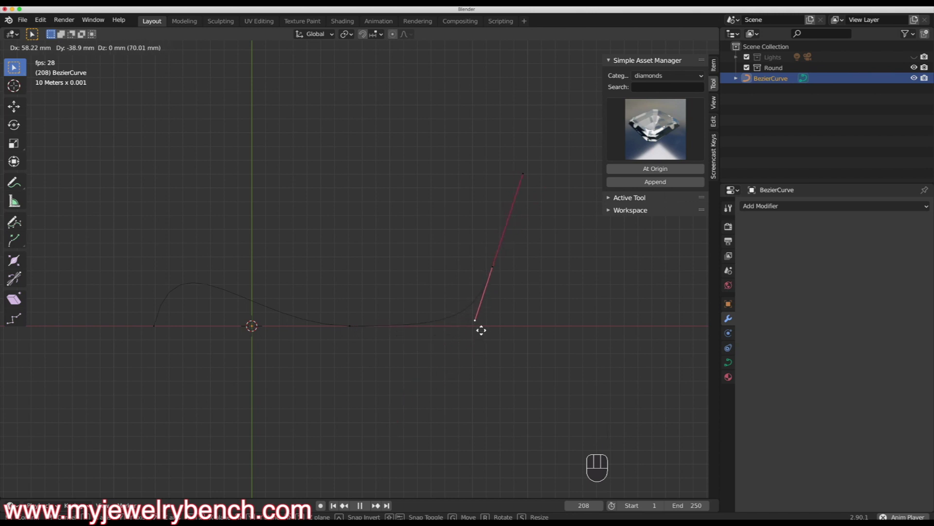
left_click(475, 308)
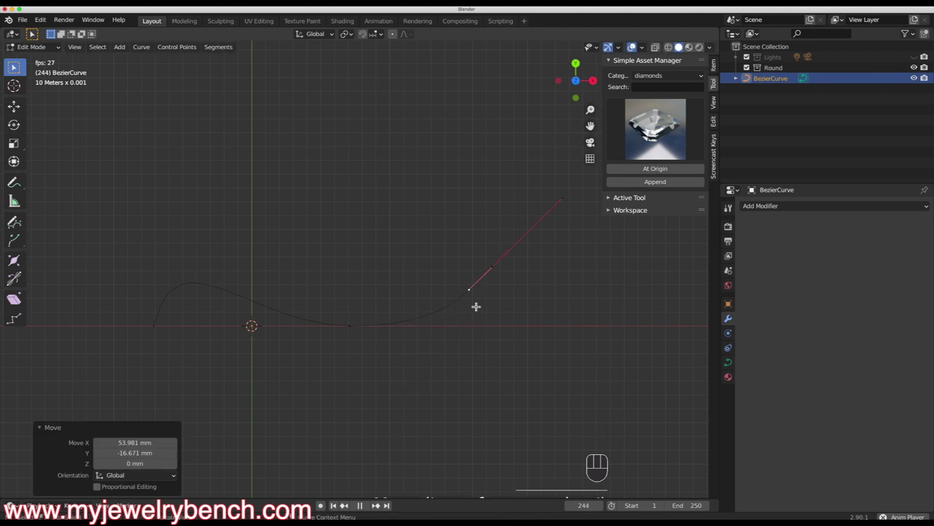
Step: Return to Object Mode and examine the shape of the open Bezier curve from top and angled views
left_click(446, 365)
key("Tab")
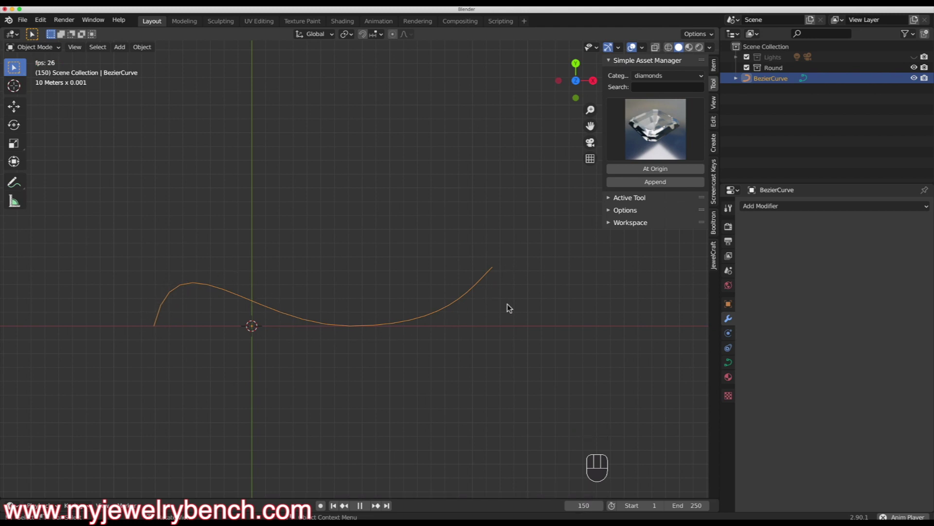
middle_click_drag(400, 393, 276, 339)
key("KP_7")
middle_click_drag(249, 368, 267, 287)
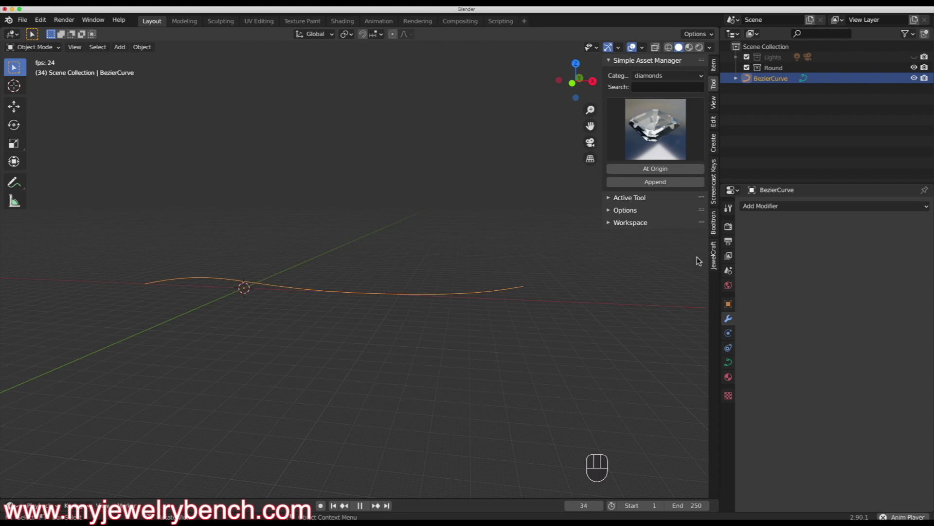
middle_click_drag(233, 305, 317, 290)
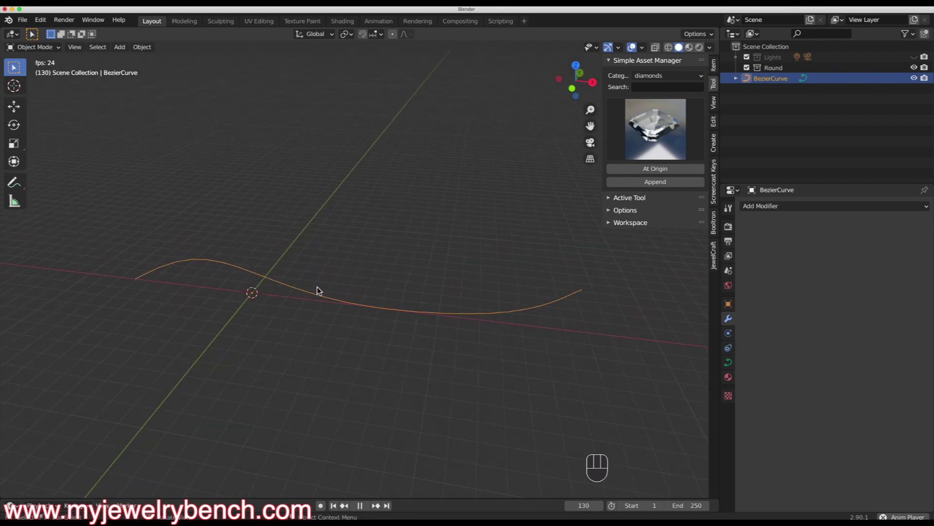
middle_click_drag(311, 307, 330, 330)
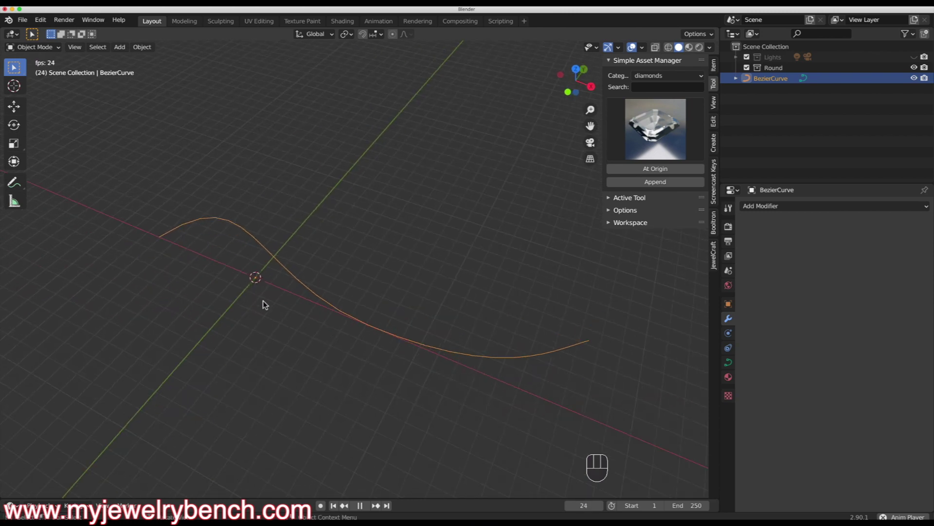
Step: Add a 2 mm mesh cube at the origin and scale it up uniformly to several times its size
middle_click_drag(263, 305, 255, 258)
key("shift+a")
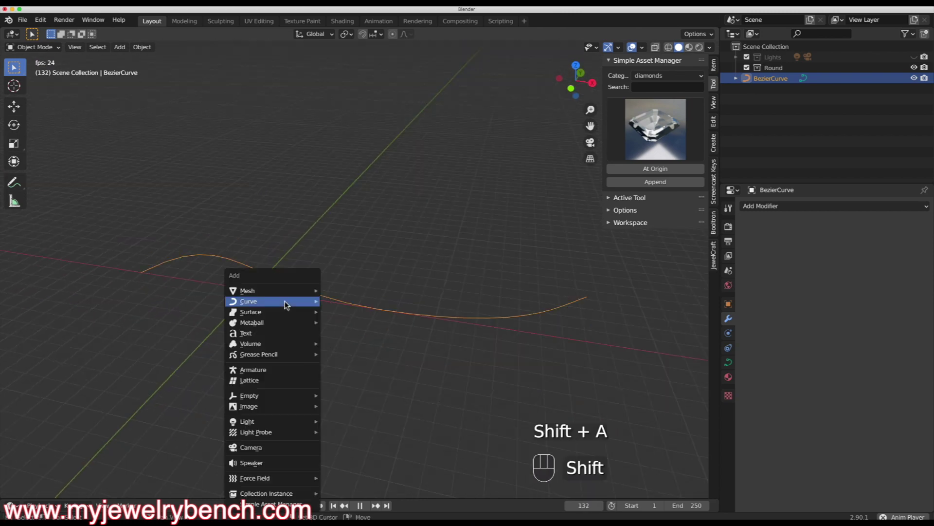
mouse_move(292, 291)
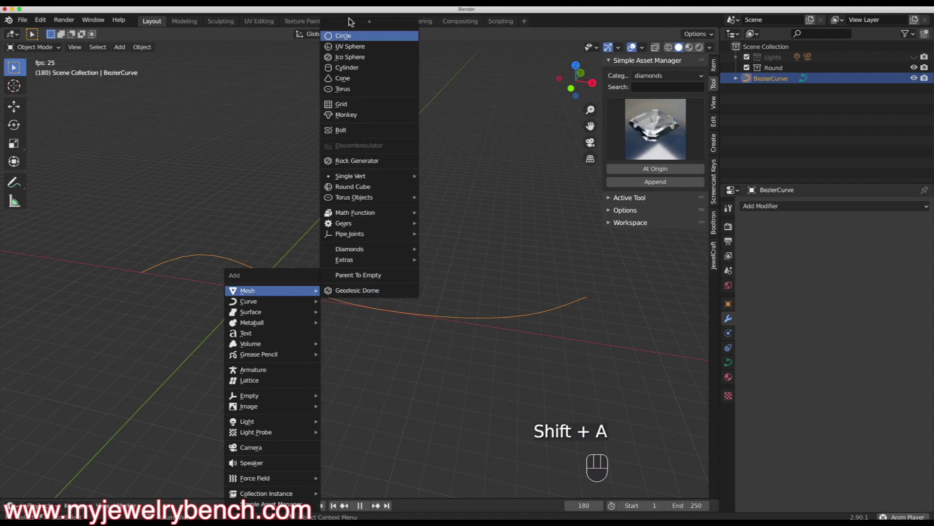
left_click(348, 37)
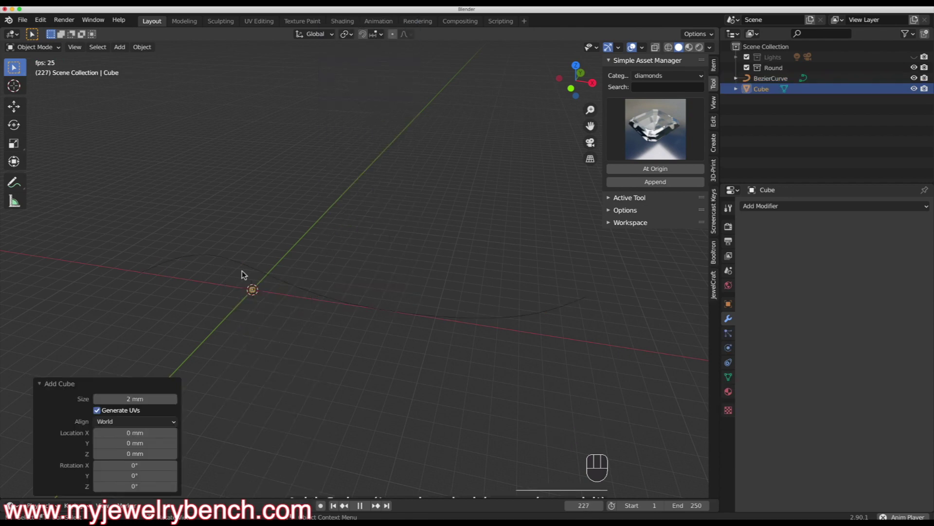
key("s")
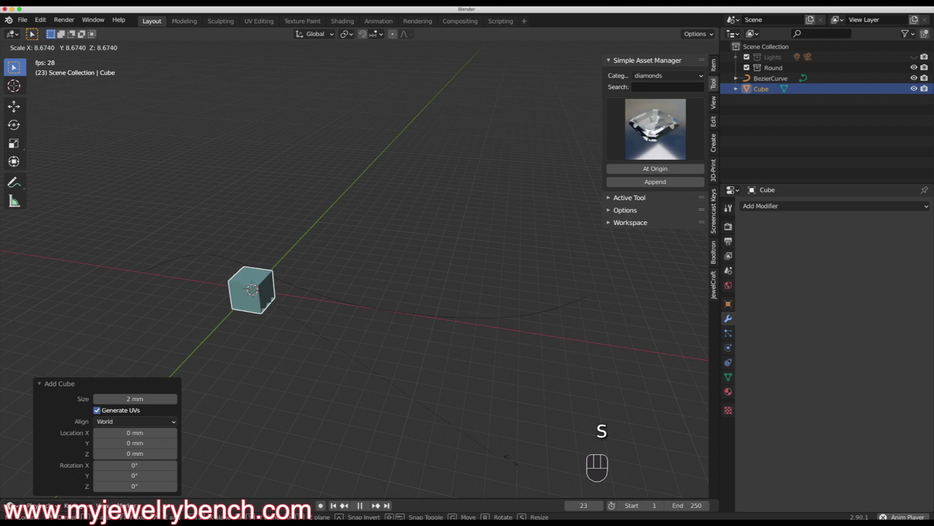
left_click(399, 399)
middle_click_drag(398, 399, 252, 305)
Step: Stretch the cube along the global X axis by a factor of 48
key("Tab")
middle_click_drag(255, 273, 315, 271)
middle_click_drag(217, 289, 219, 310)
key("Tab")
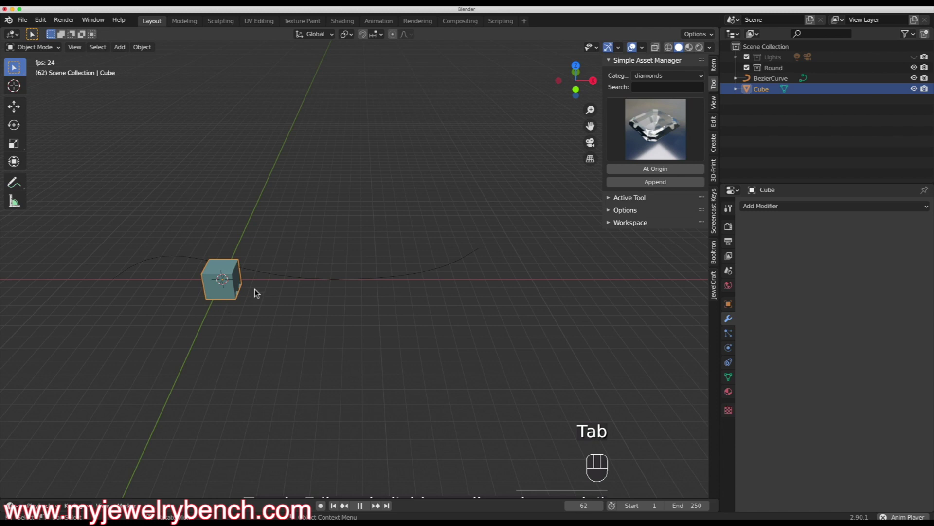
type("sx")
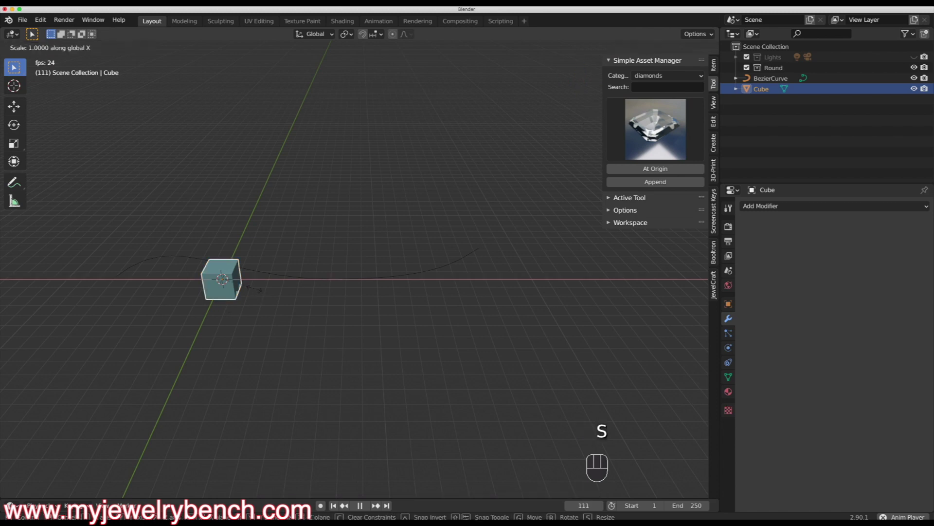
type("48")
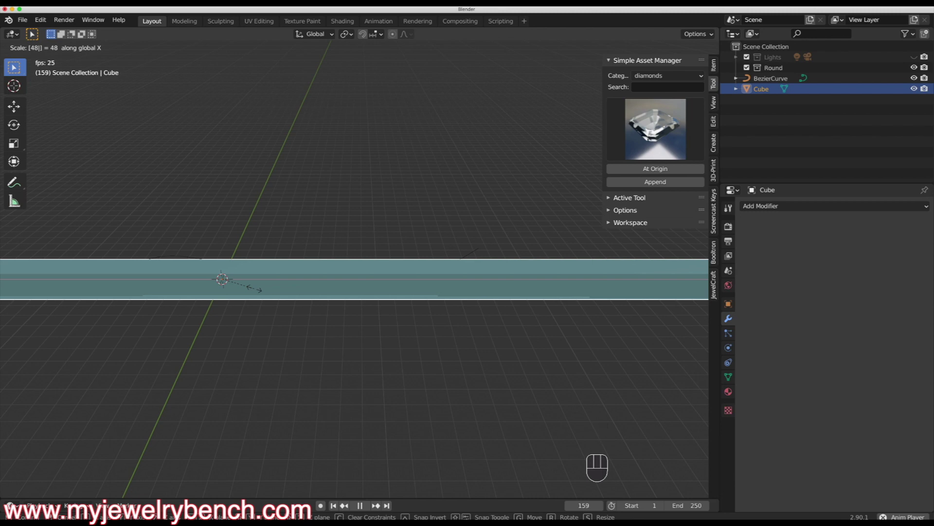
key("Return")
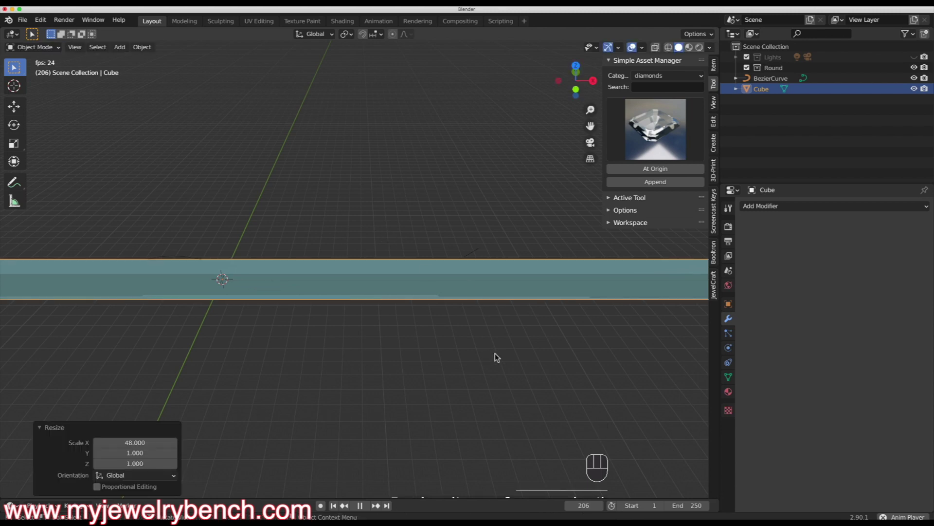
Step: Shorten the stretched bar along the global X axis by a factor of about 0.371
key("s")
key("x")
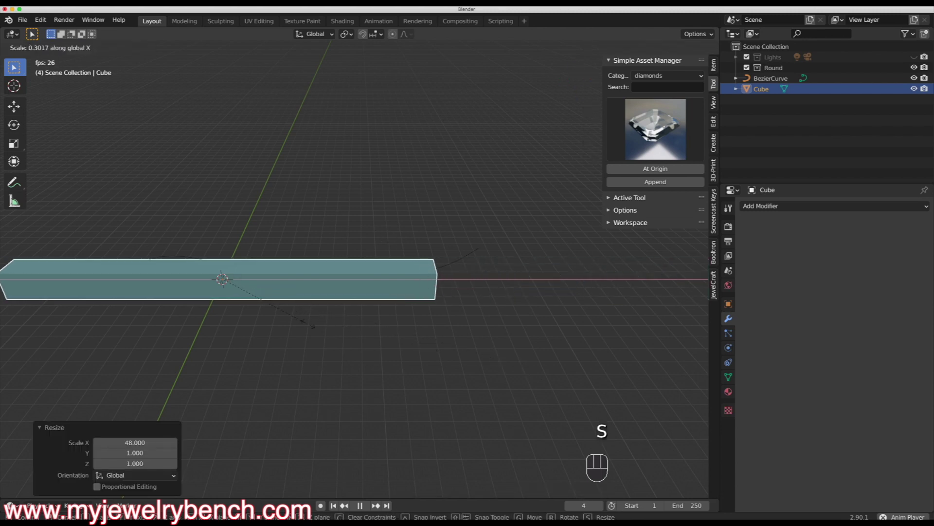
left_click(329, 333)
scroll(423, 323, "down", 4)
scroll(391, 339, "up", 2)
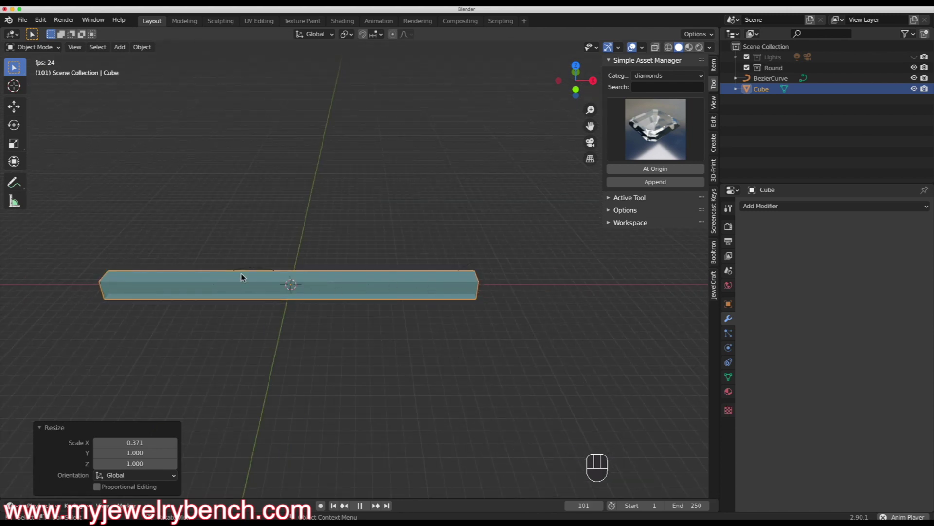
middle_click_drag(483, 293, 335, 262)
scroll(334, 260, "up", 2)
scroll(330, 282, "down", 1)
left_click(342, 294)
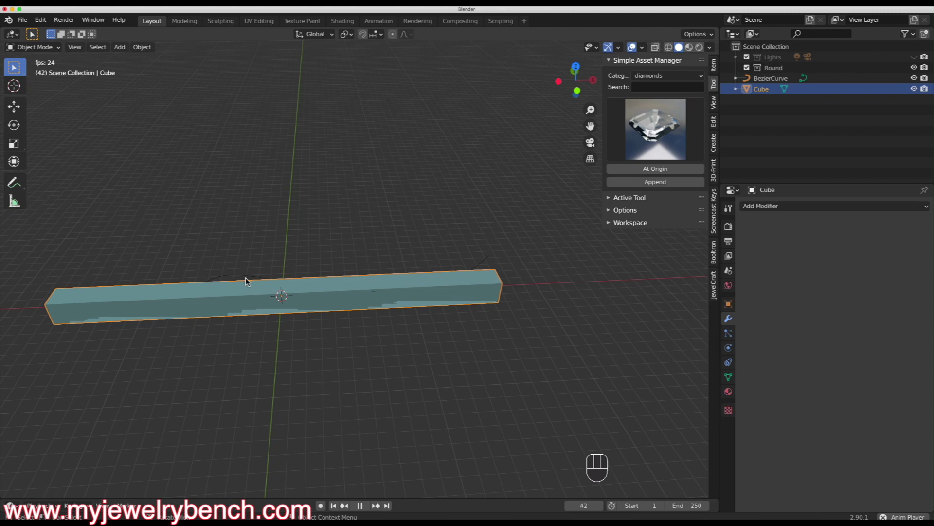
middle_click_drag(272, 306, 263, 271)
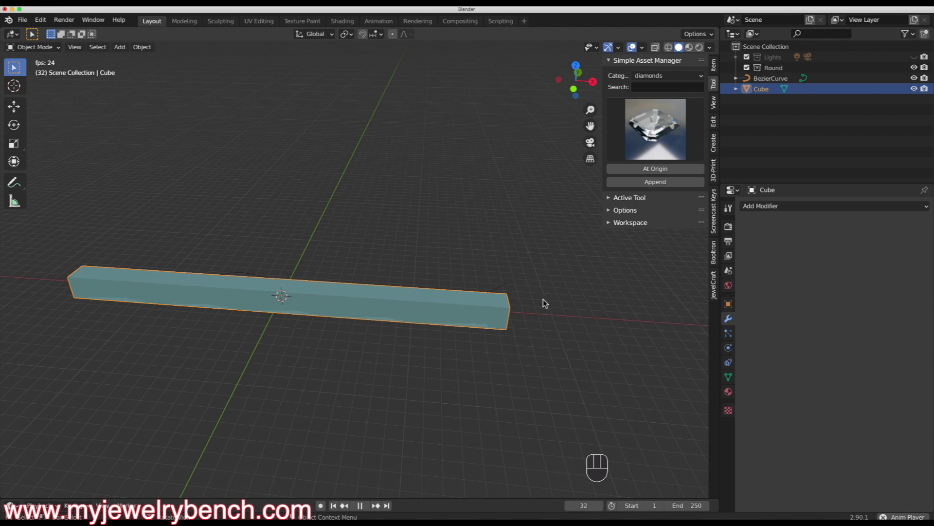
middle_click_drag(504, 281, 501, 293)
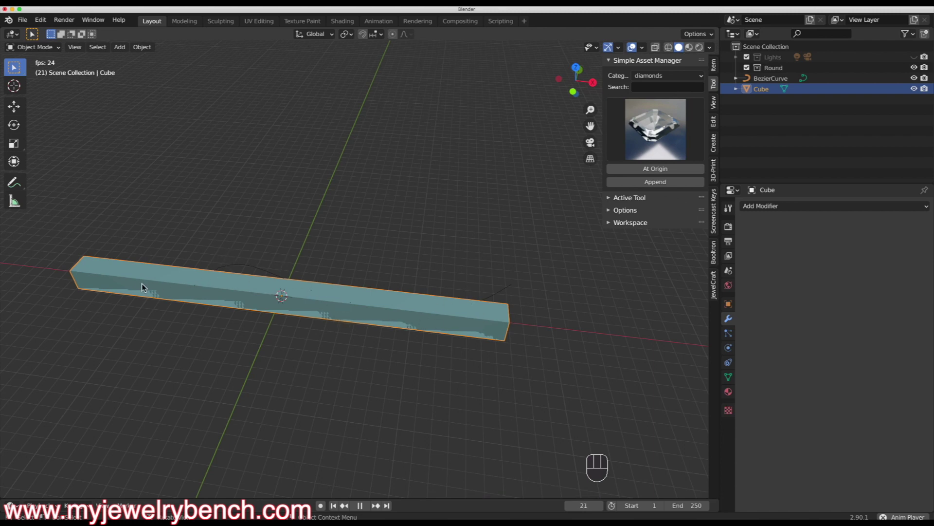
Step: Try to bend the unsubdivided bar with a Curve modifier that uses BezierCurve as its curve object
left_click(767, 206)
left_click(788, 252)
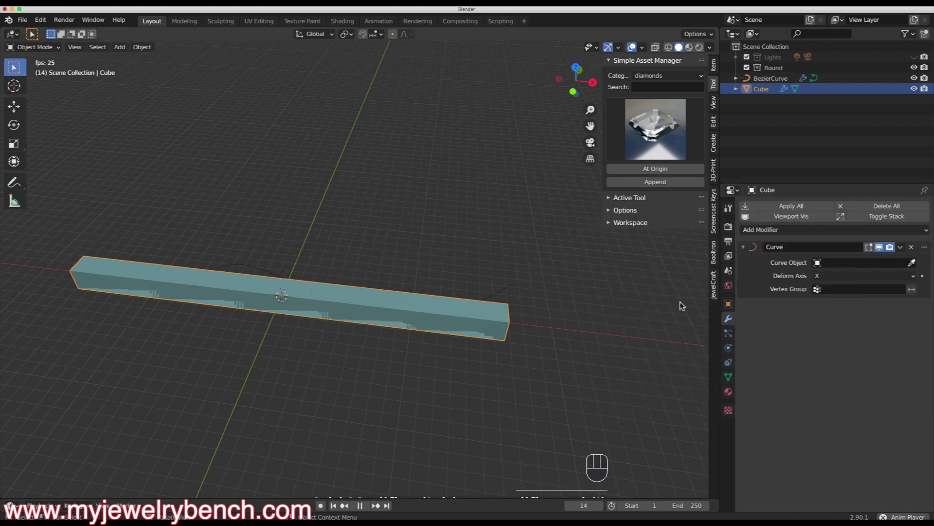
left_click(838, 264)
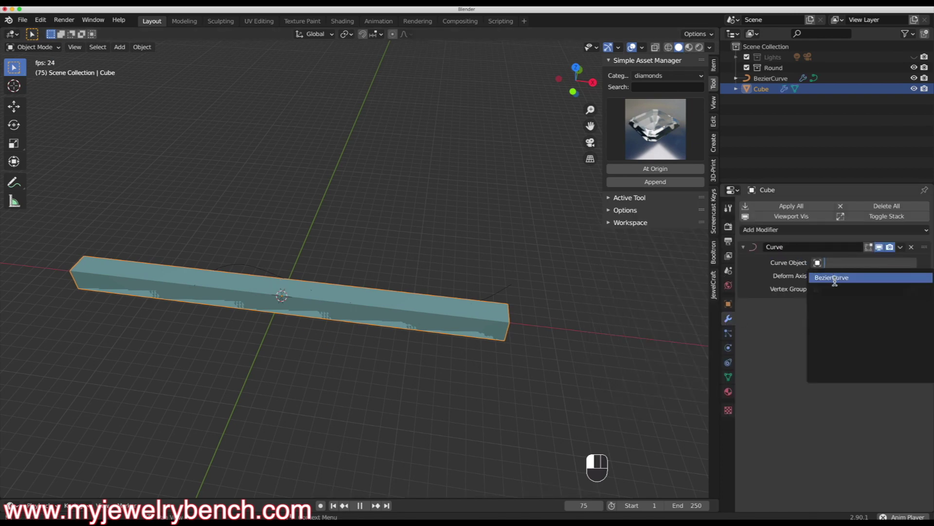
left_click(834, 277)
middle_click_drag(363, 287, 351, 316)
scroll(284, 322, "down", 4)
scroll(266, 315, "up", 4)
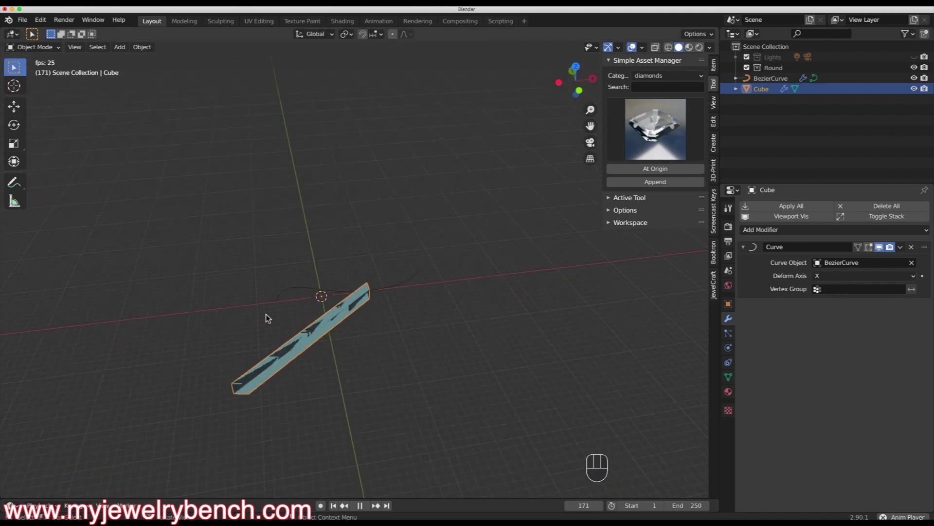
Step: Undo the last mode and view changes and remove the Curve modifier from the bar
key("Tab")
key("Tab")
key("Tab")
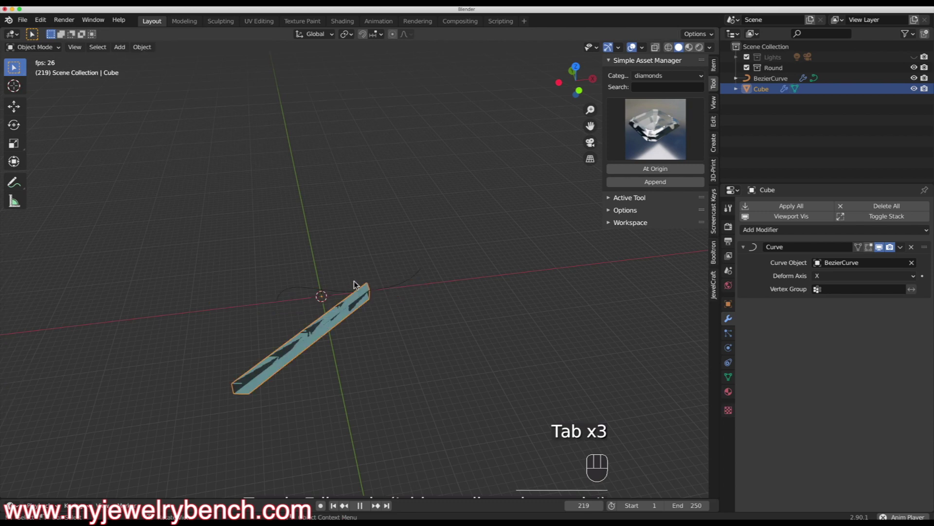
key("super+z")
key("super+z")
key("super+z")
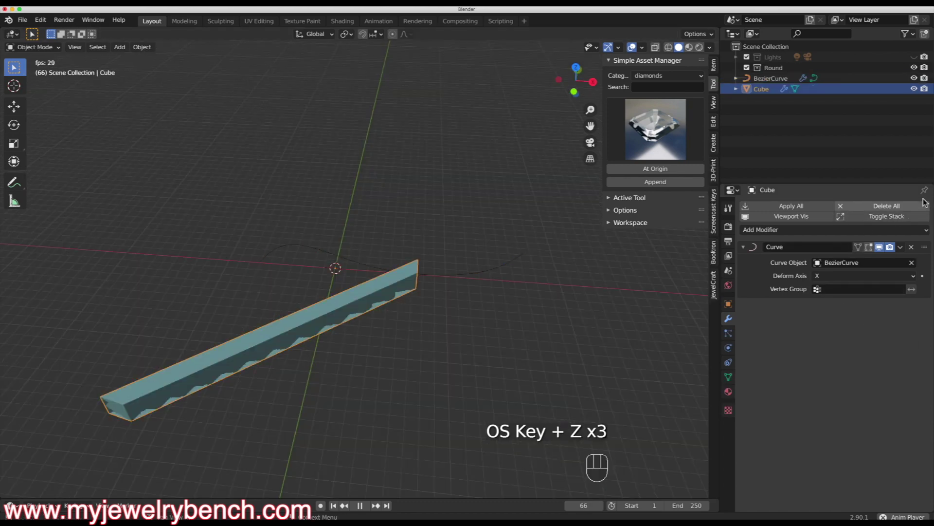
left_click(912, 247)
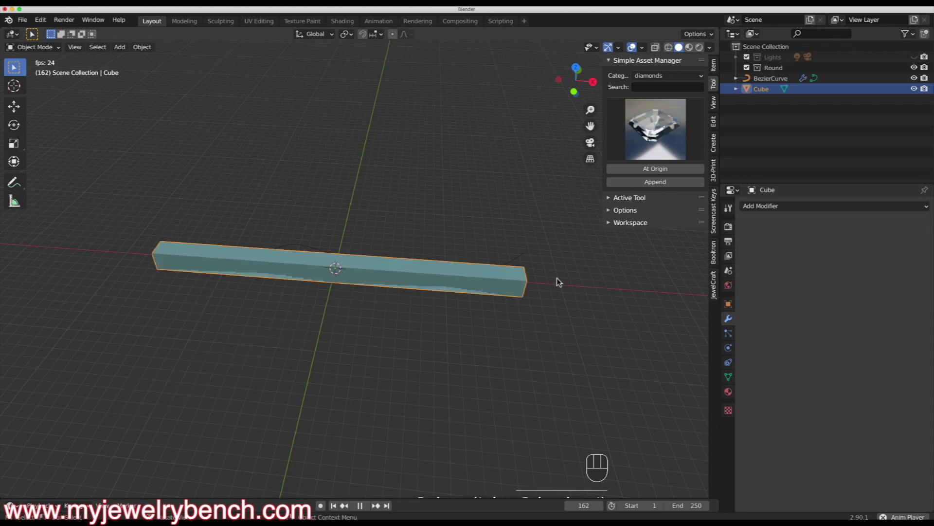
Step: In Edit Mode, add 100 evenly spaced loop cuts across the bar's length and return to Object Mode
scroll(477, 275, "up", 3)
scroll(477, 276, "down", 2)
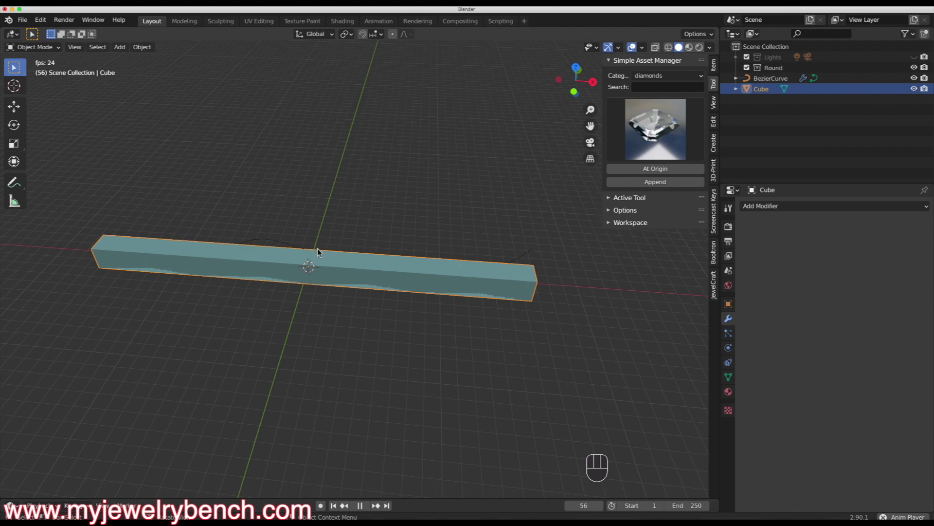
key("Tab")
middle_click_drag(328, 273, 323, 249)
scroll(280, 283, "up", 3)
scroll(280, 284, "down", 2)
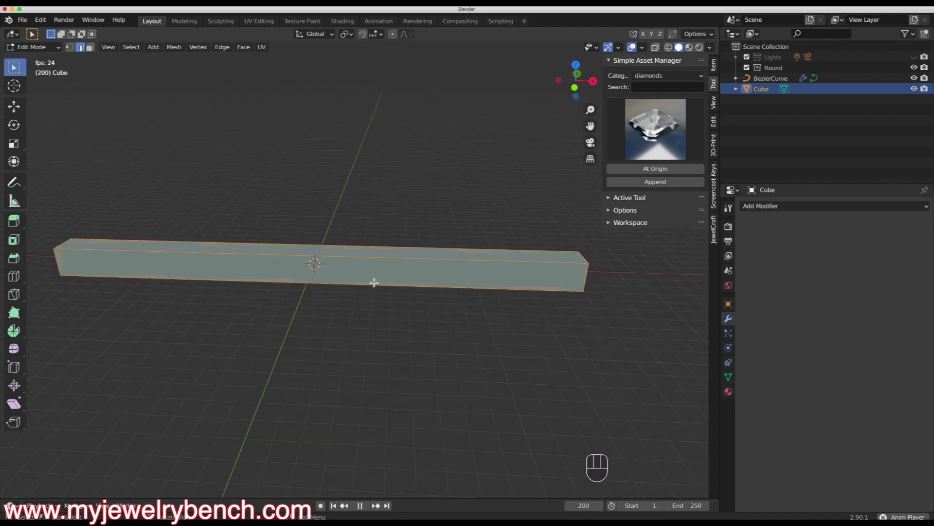
key("ctrl")
key("ctrl+r")
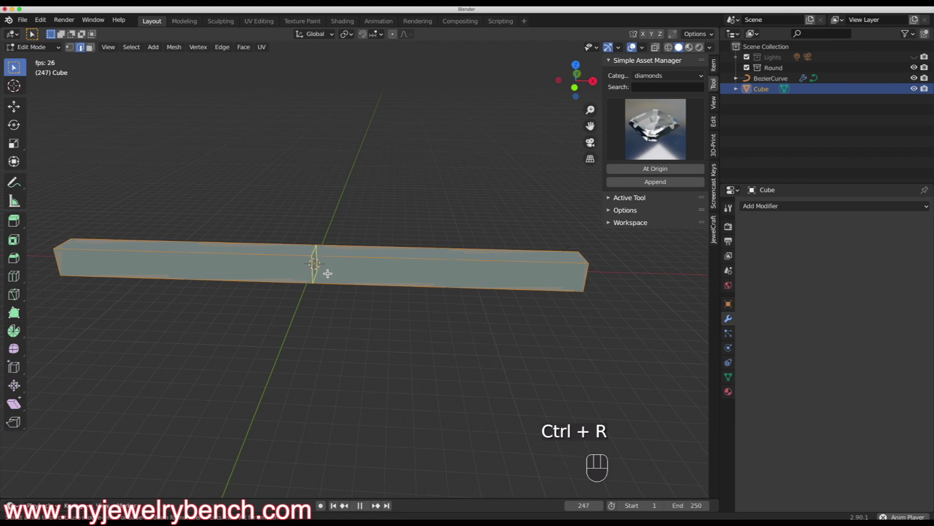
scroll(319, 269, "up", 14)
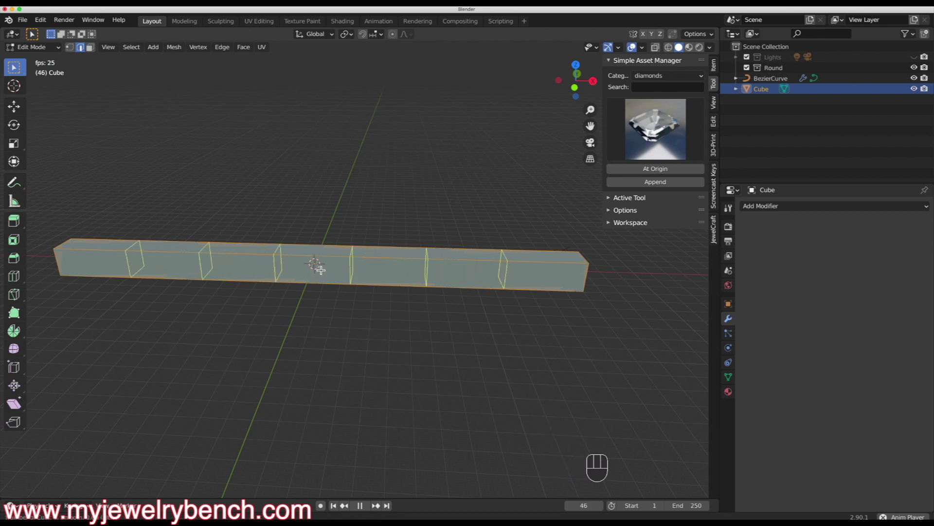
scroll(320, 269, "down", 14)
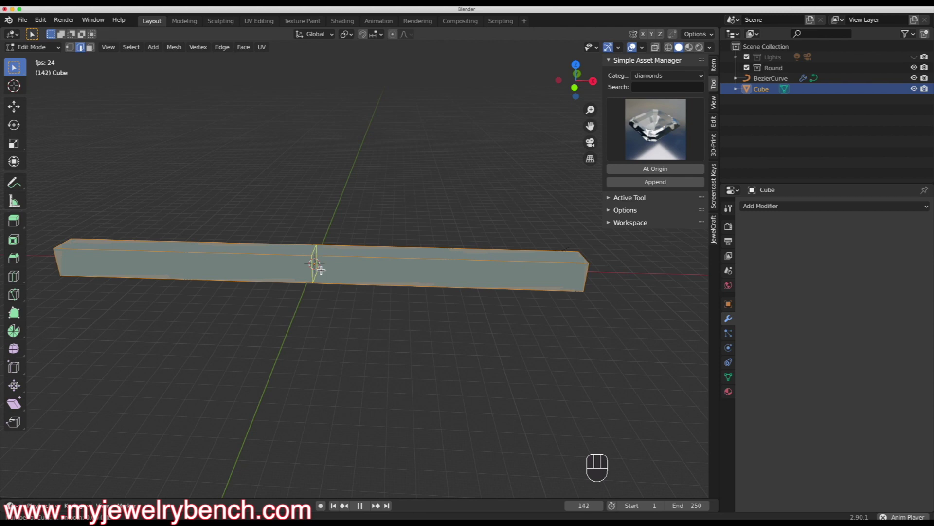
scroll(320, 268, "up", 20)
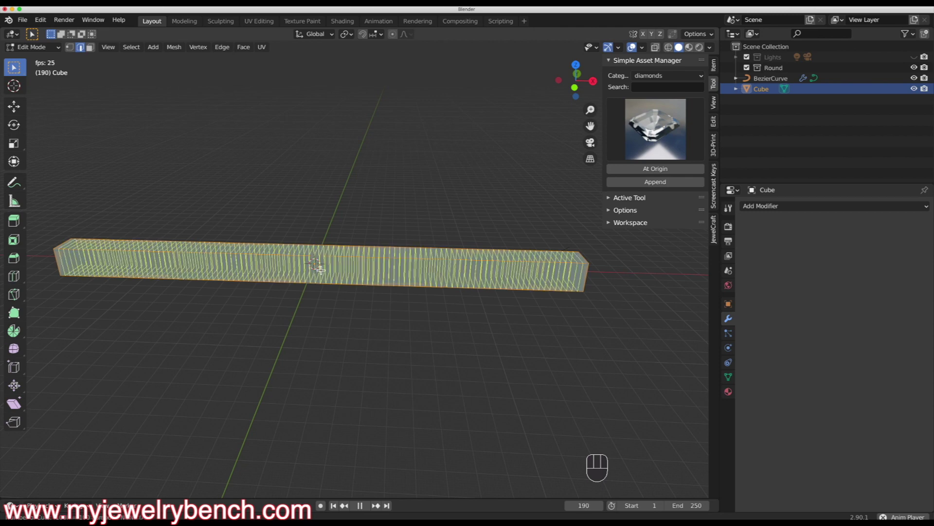
left_click(320, 269)
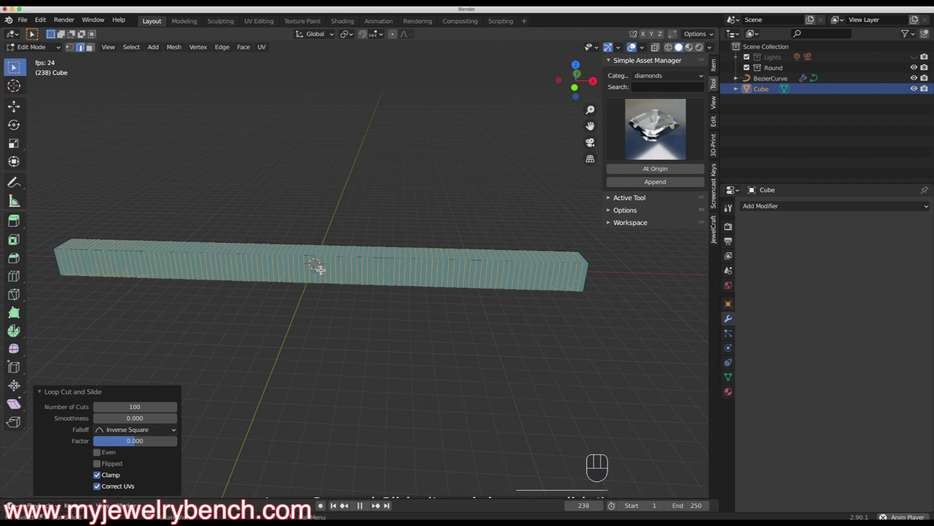
key("Tab")
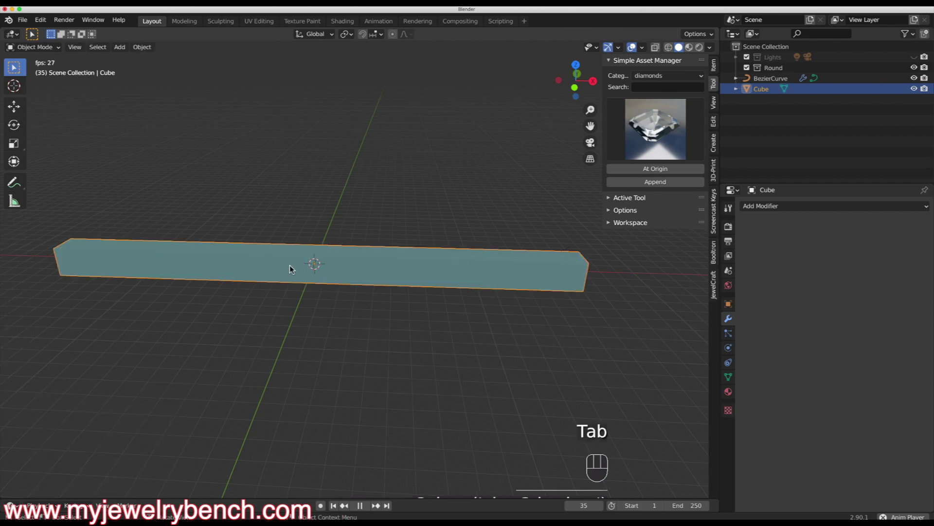
Step: Add a Curve modifier to the subdivided bar with BezierCurve as the curve object, deforming along X
middle_click_drag(315, 266, 536, 289)
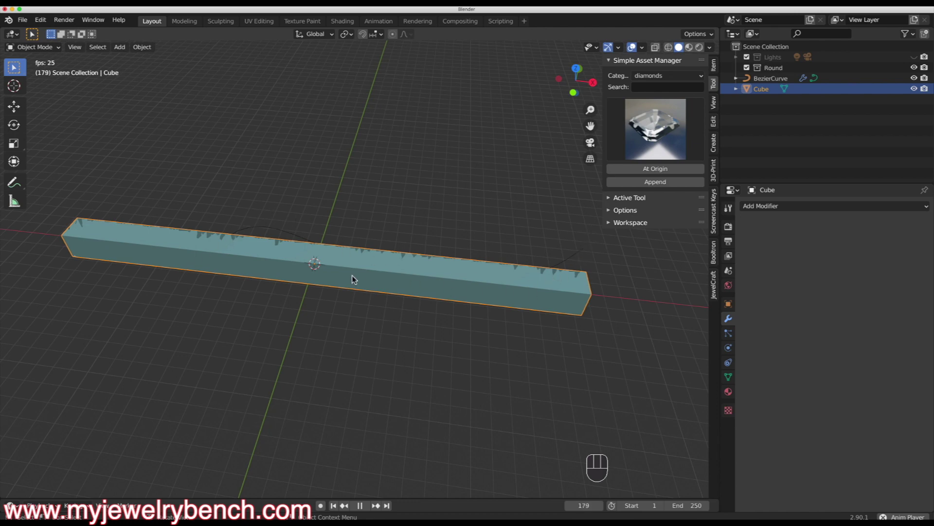
left_click(803, 206)
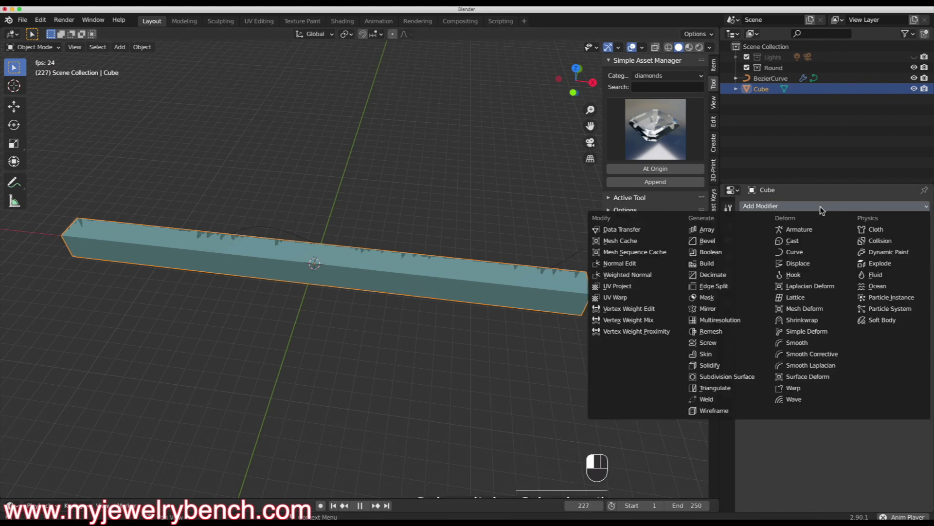
left_click(803, 252)
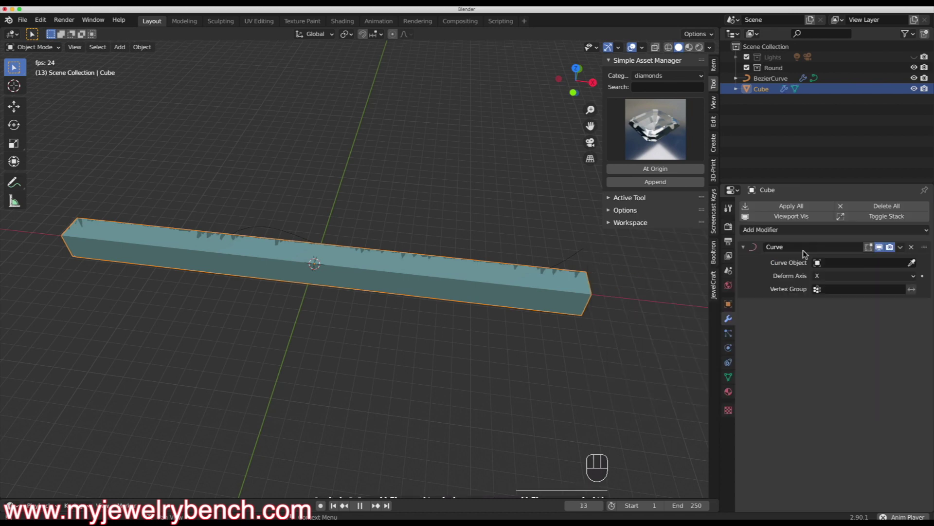
left_click(831, 263)
left_click(834, 278)
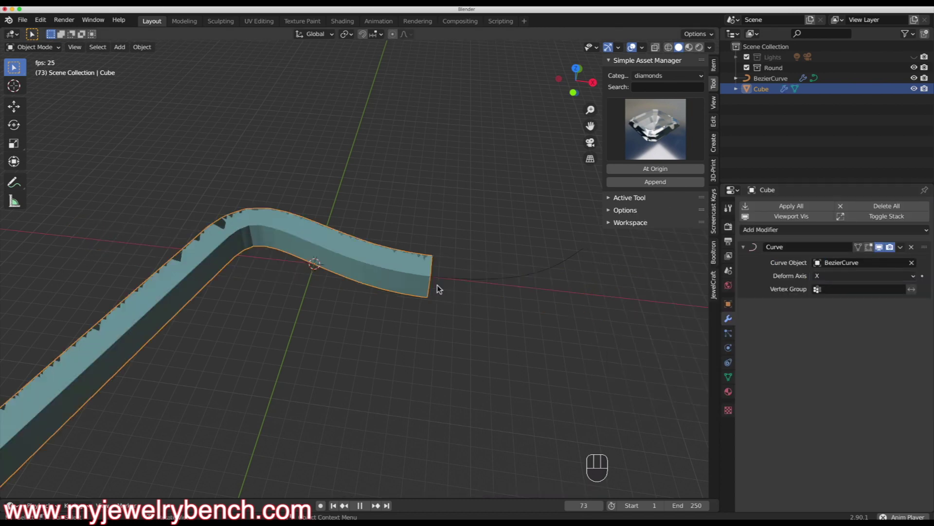
Step: In top view, move the bent bar about 135.5 mm along the global X axis so it follows the curve
middle_click_drag(305, 274, 307, 286)
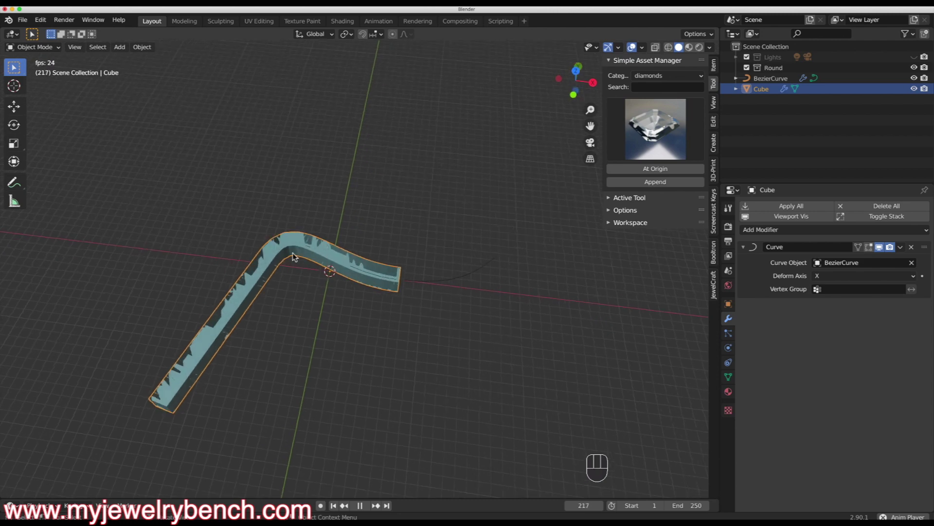
middle_click_drag(386, 276, 287, 274, "shift")
key("KP_7")
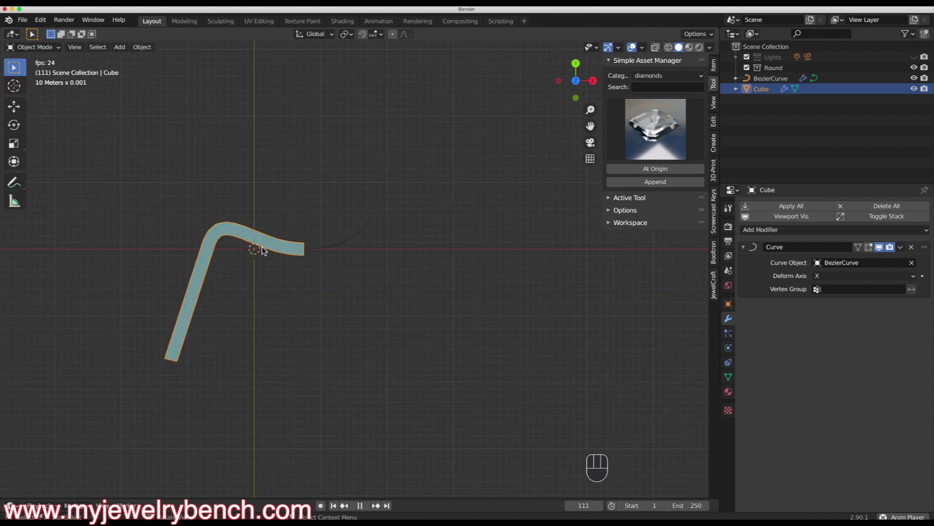
key("g")
key("x")
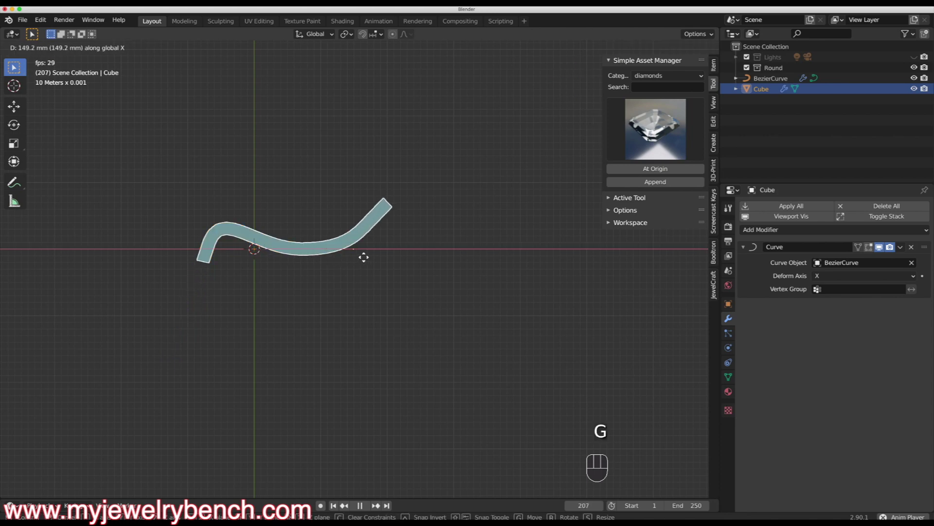
left_click(355, 260)
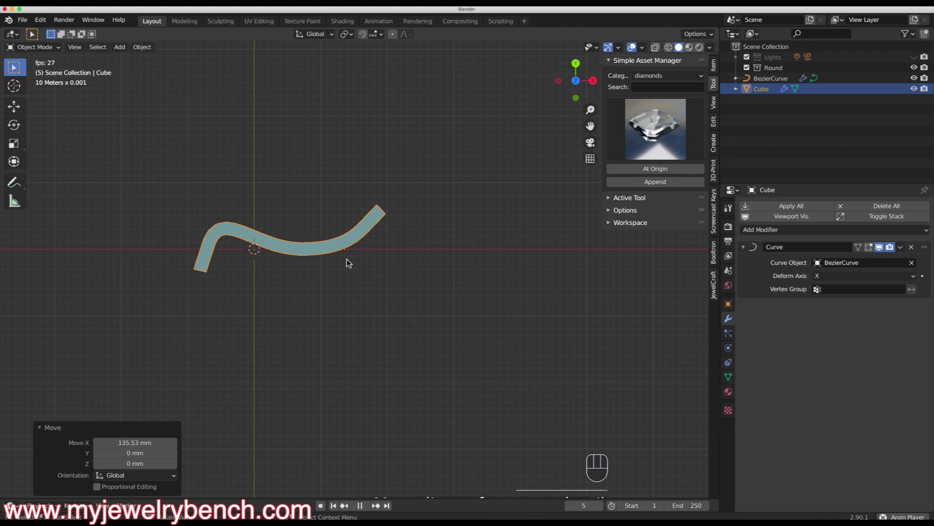
Step: Scale the bent bar along the X axis by about 0.847
key("s")
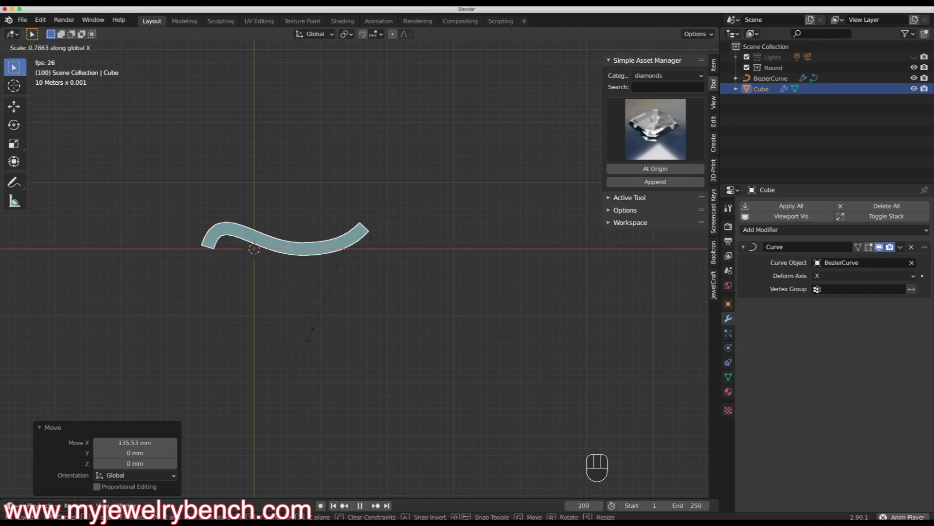
left_click(304, 346)
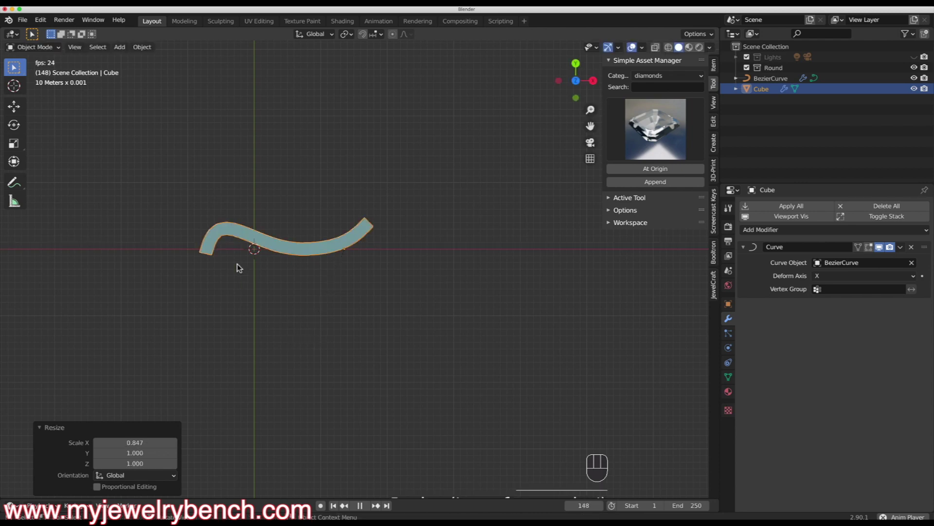
middle_click_drag(235, 265, 300, 221)
scroll(292, 244, "up", 4)
middle_click_drag(289, 271, 311, 258)
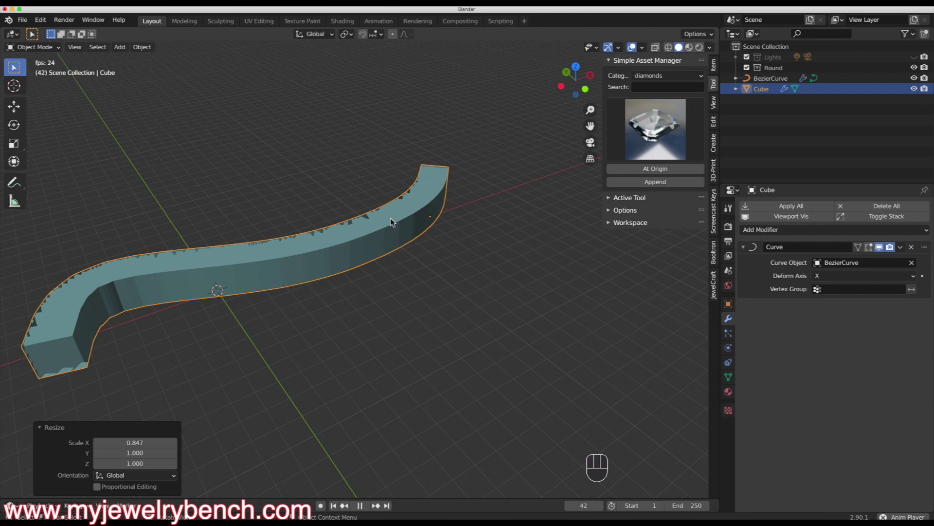
Step: Compare the bar's straight mesh in Edit Mode with its curve-deformed shape in Object Mode
key("Tab")
key("a")
middle_click_drag(360, 263, 326, 258)
middle_click_drag(344, 187, 53, 281)
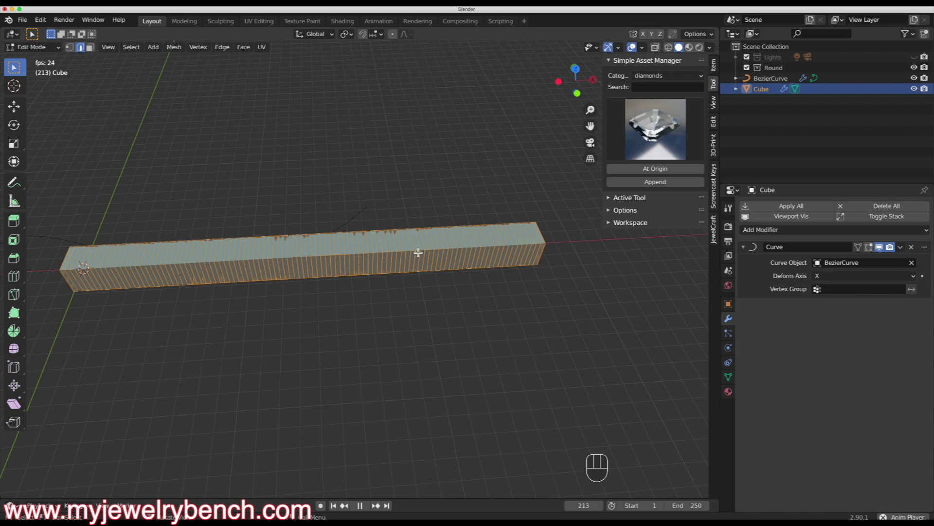
key("Tab")
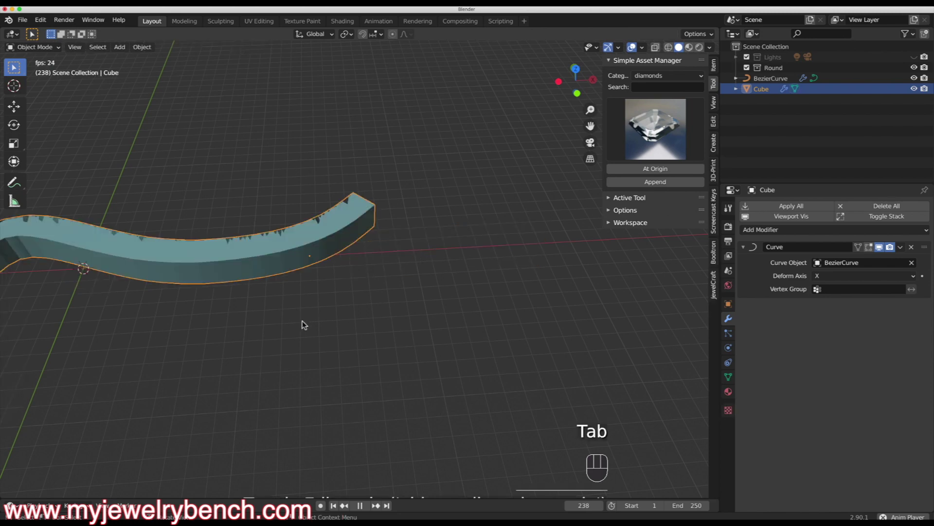
key("Tab")
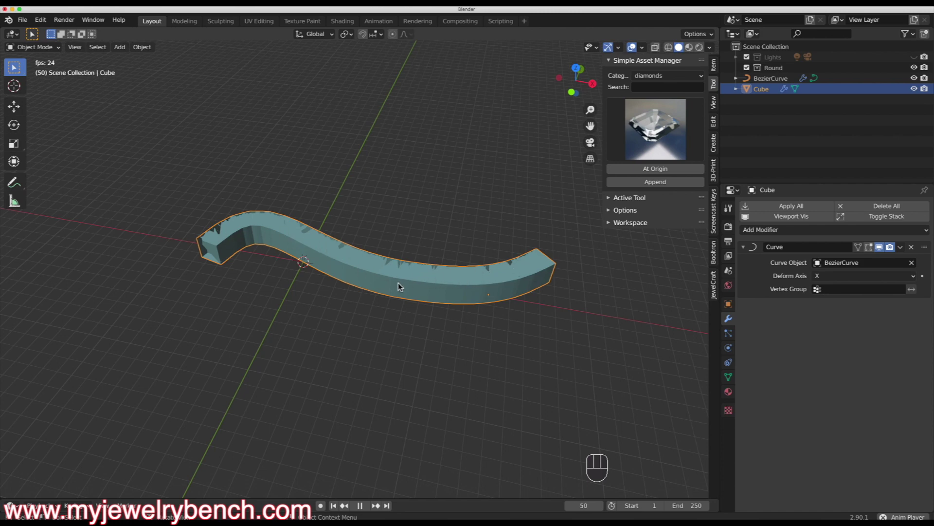
key("Tab")
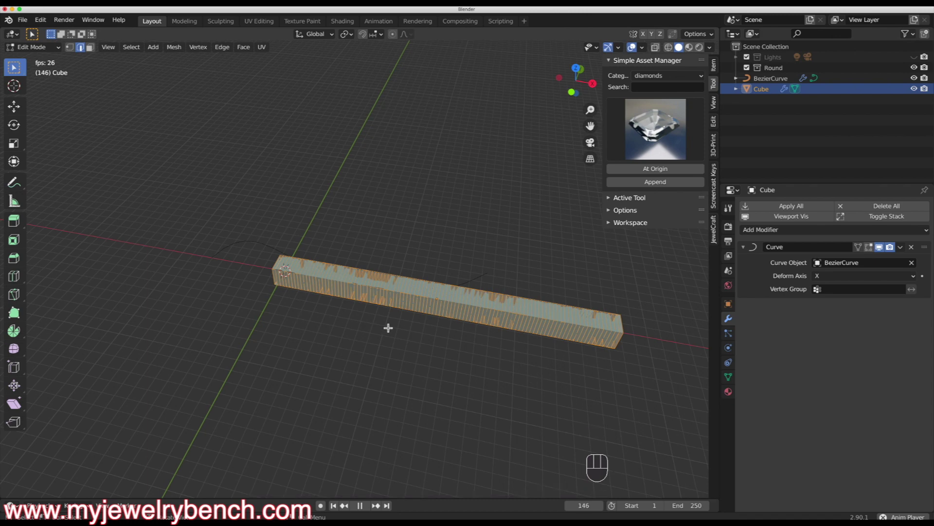
key("Tab")
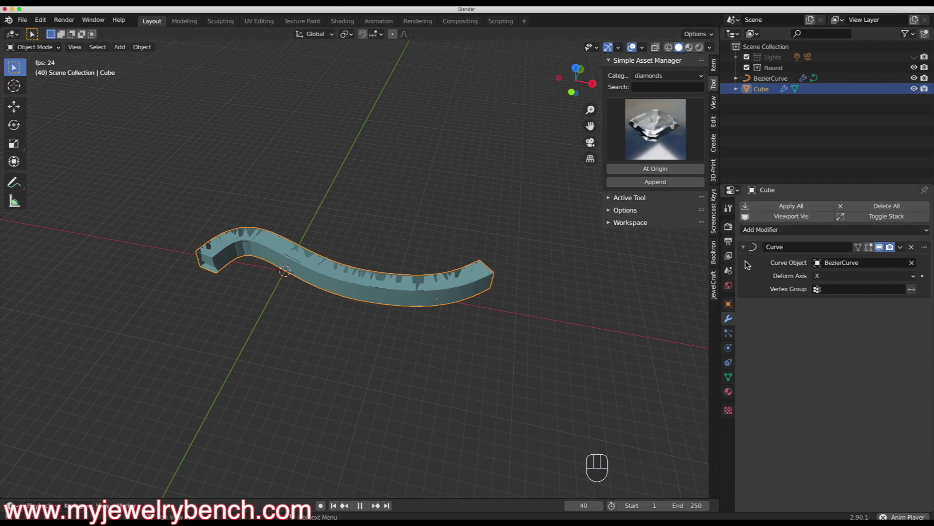
Step: Enable the Curve modifier's Edit Mode display on the bar and enter Edit Mode
left_click(869, 247)
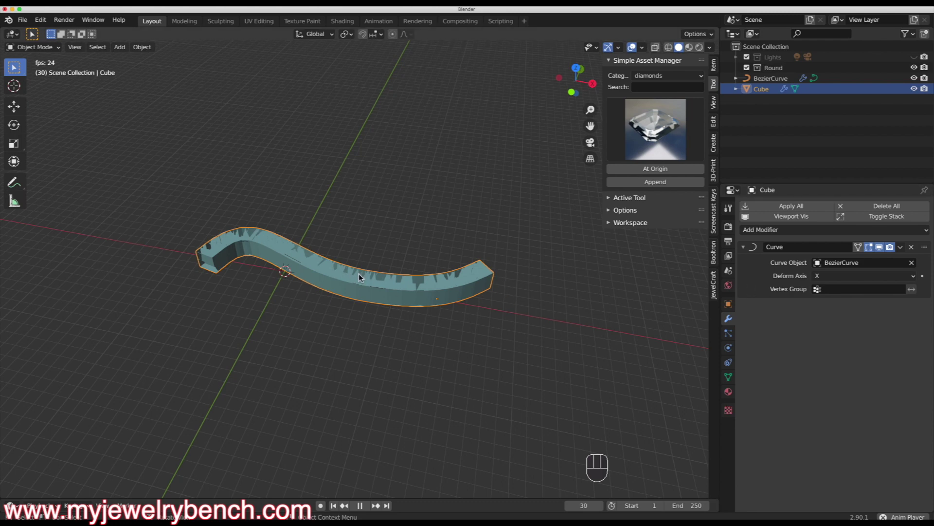
key("Tab")
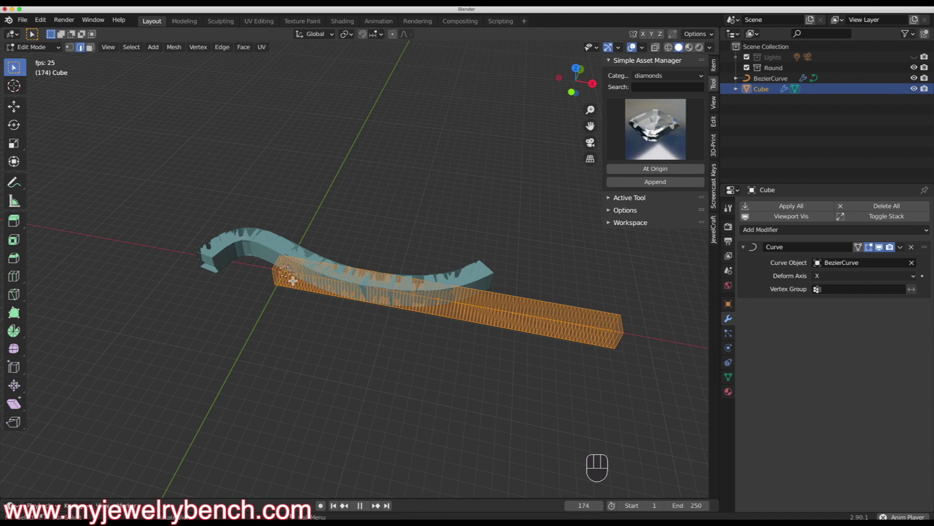
middle_click_drag(532, 332, 521, 301)
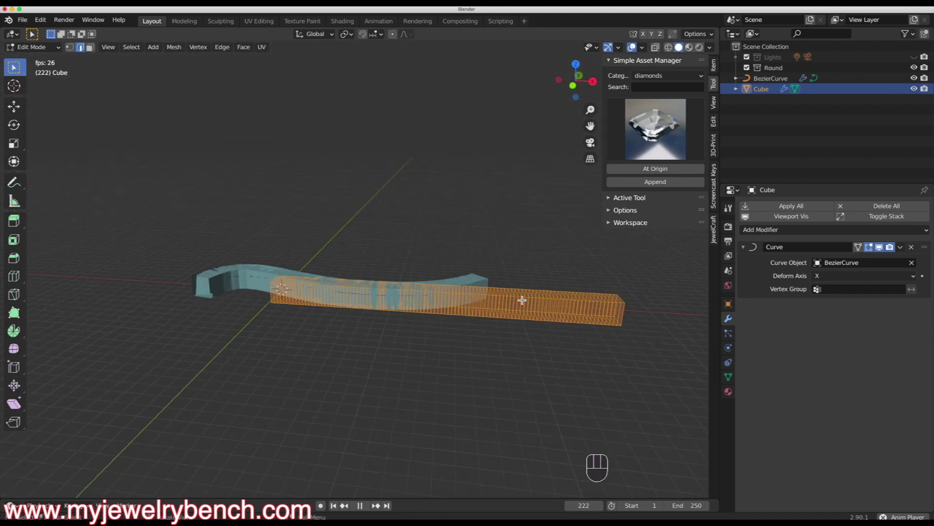
scroll(516, 287, "up", 4)
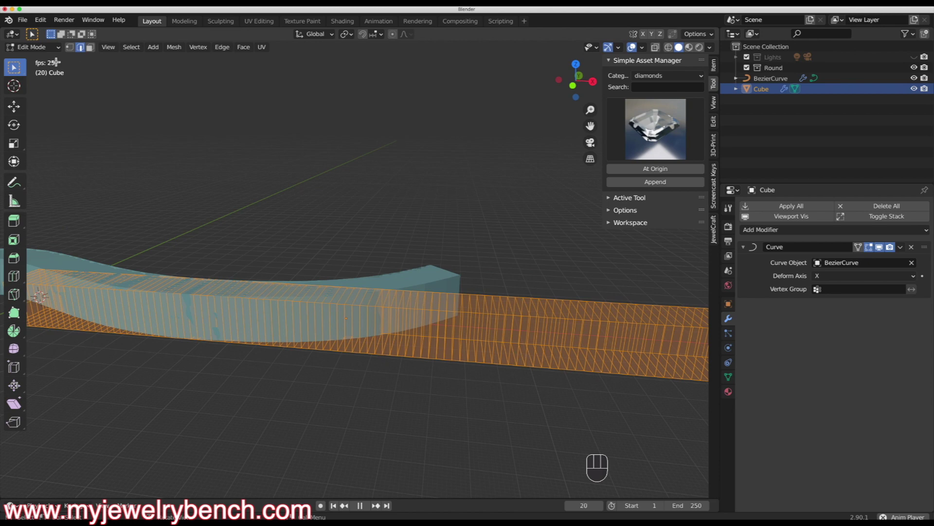
Step: Using face selection, extrude a single side face on the straight mesh about 19.6 mm outward along normal Y
left_click(90, 47)
left_click(630, 349)
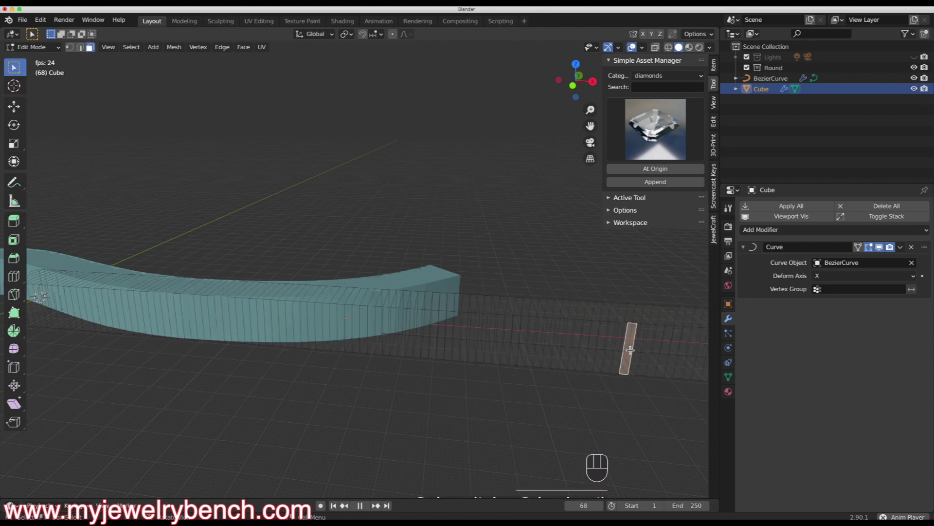
scroll(535, 385, "down", 4)
middle_click_drag(531, 384, 471, 394)
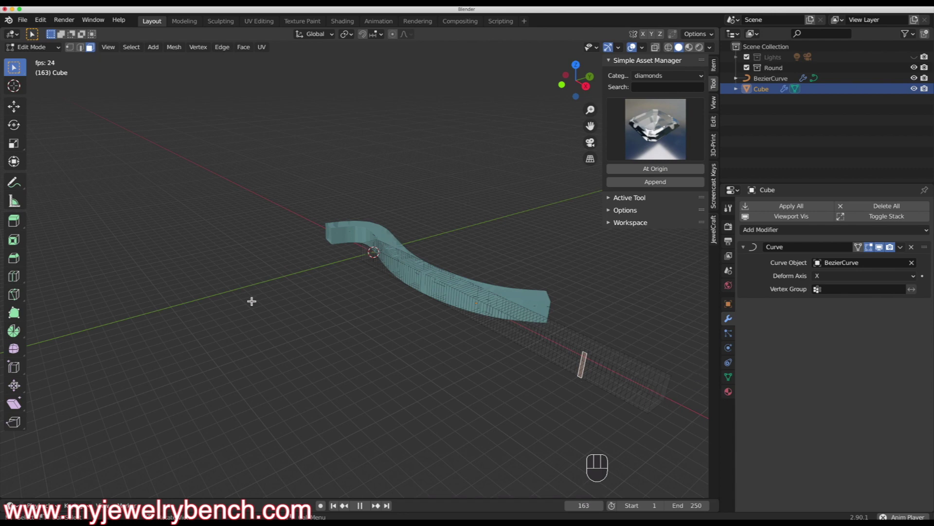
scroll(623, 371, "up", 2)
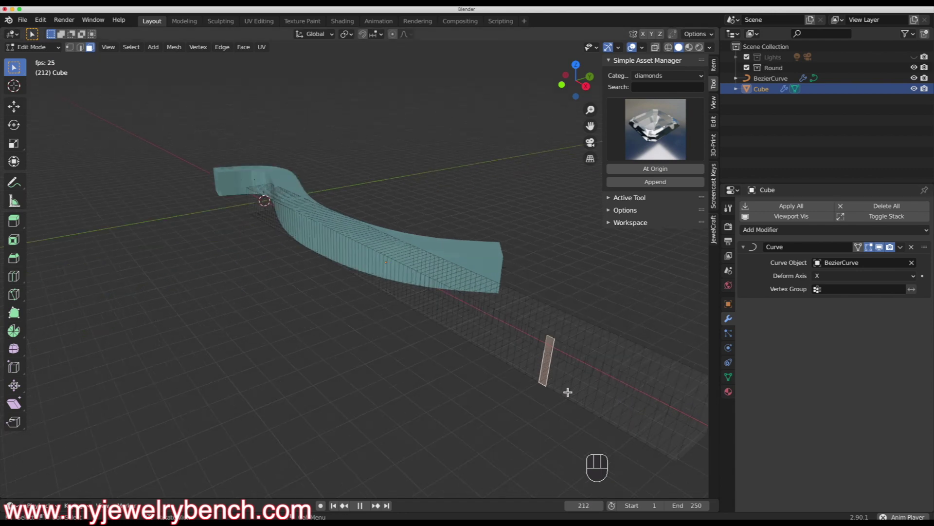
key("e")
key("y")
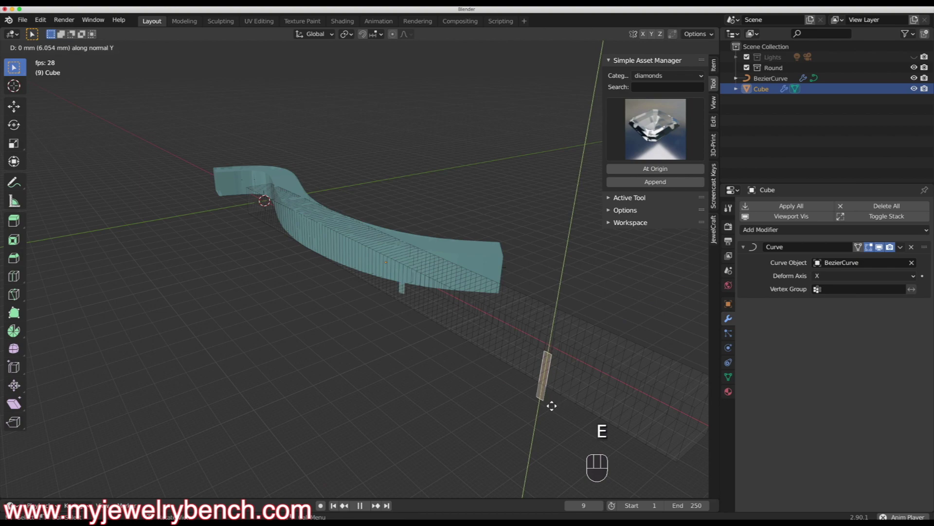
left_click(532, 432)
Step: Examine how the extruded face appears on the straight mesh and on the bent bar in both Edit and Object Mode
middle_click_drag(484, 354, 394, 255)
scroll(394, 255, "up", 3)
middle_click_drag(478, 269, 340, 219)
left_click(858, 246)
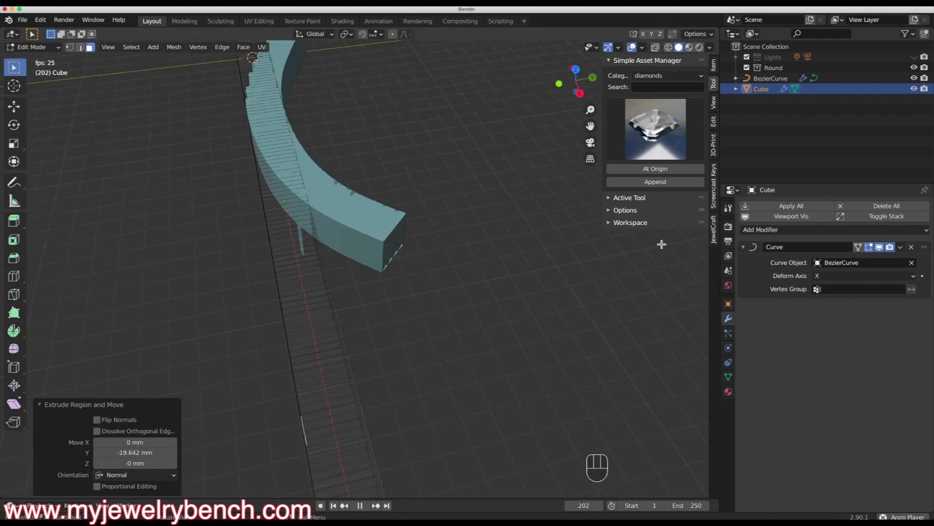
key("Tab")
middle_click_drag(494, 270, 362, 191)
key("Tab")
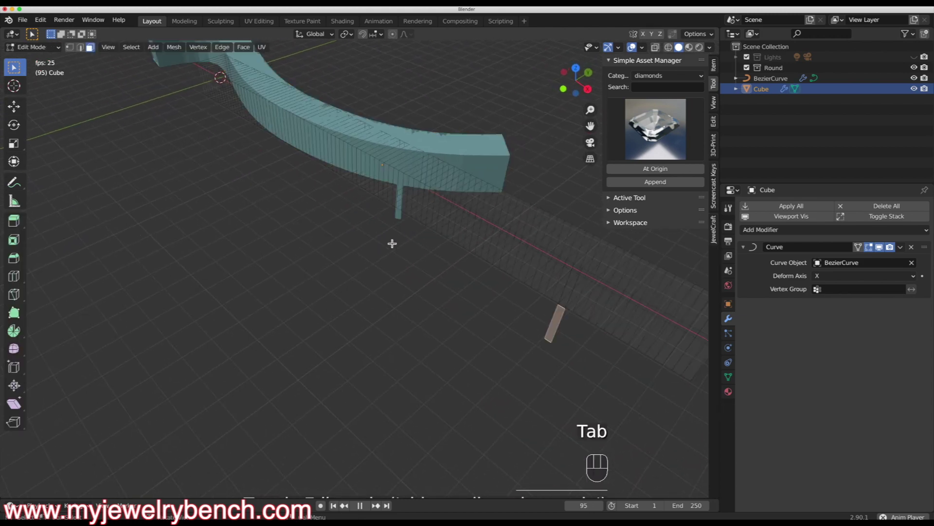
middle_click_drag(538, 322, 375, 230)
Step: Select the bar's whole mesh and enable the Curve modifier's On Cage display so the editing cage follows the bend
key("a")
scroll(253, 236, "down", 3)
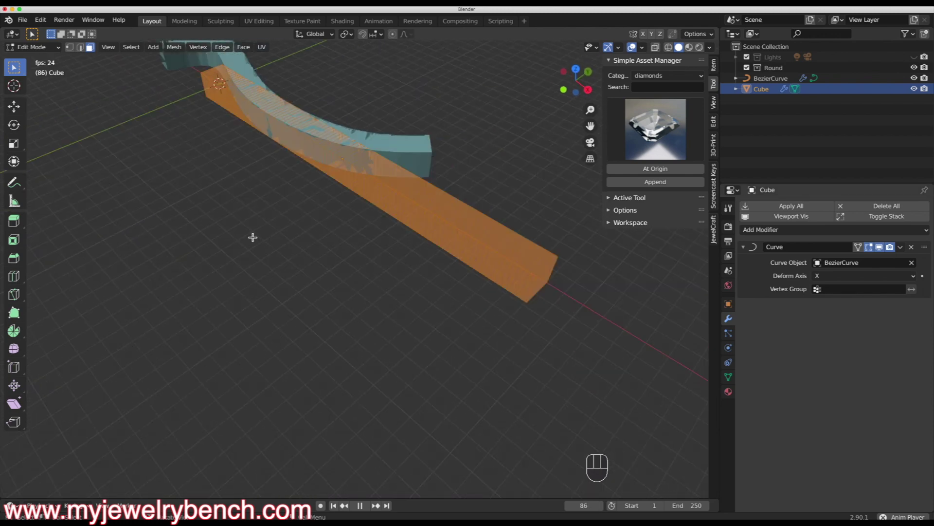
scroll(329, 333, "down", 2)
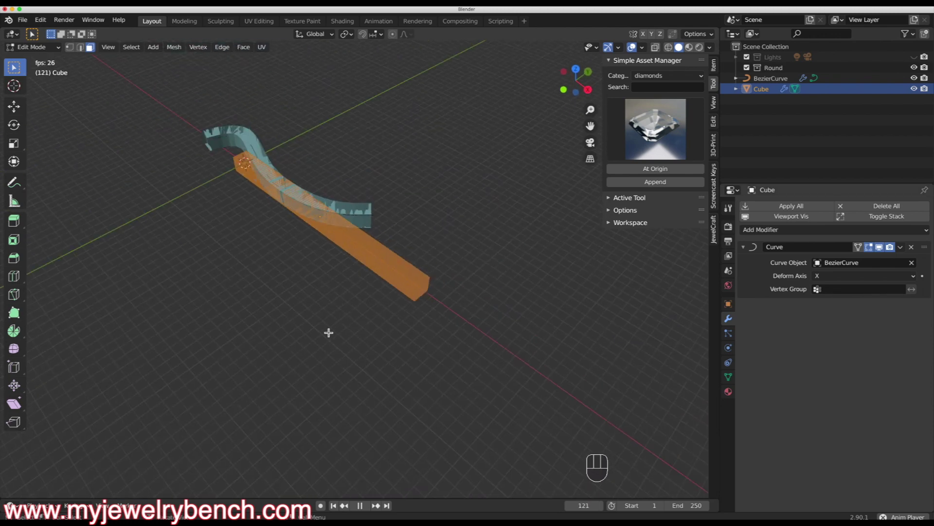
middle_click_drag(329, 333, 268, 219)
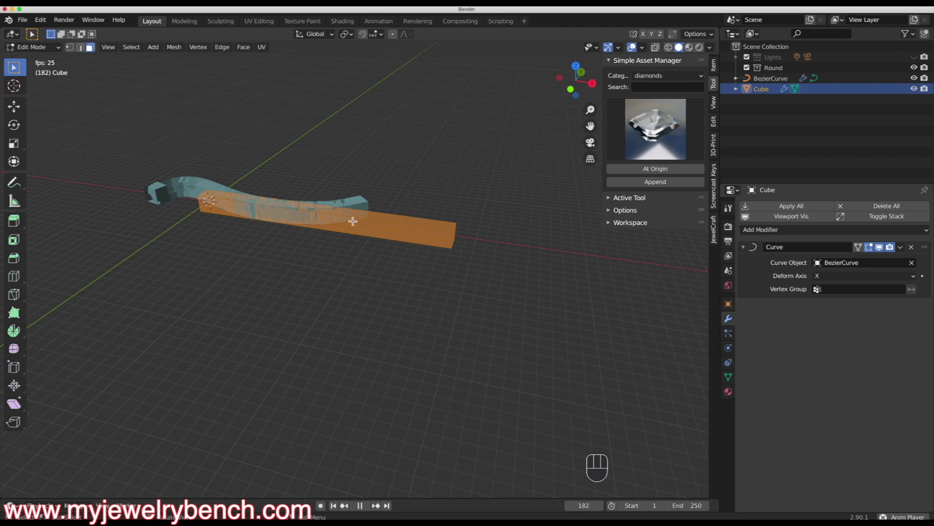
scroll(438, 323, "down", 3)
scroll(299, 236, "up", 4)
scroll(311, 251, "up", 1)
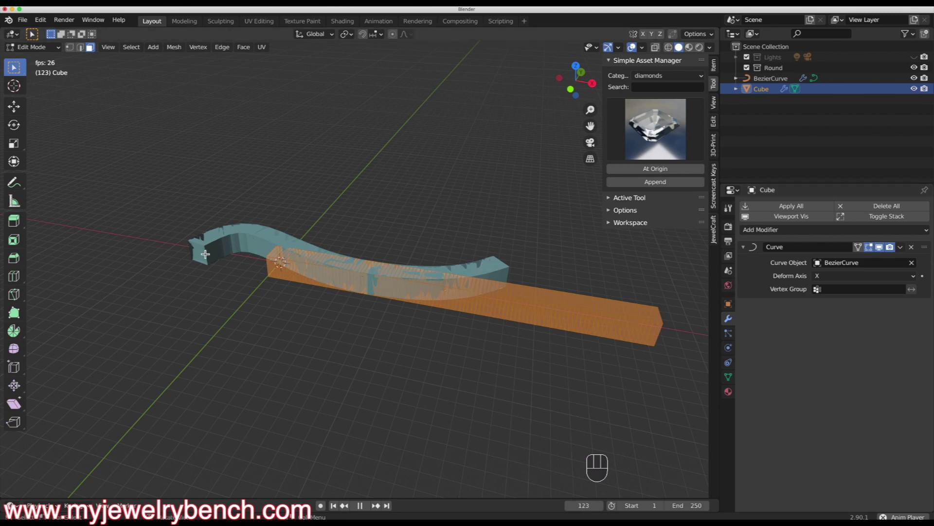
left_click(858, 246)
middle_click_drag(467, 276, 408, 285)
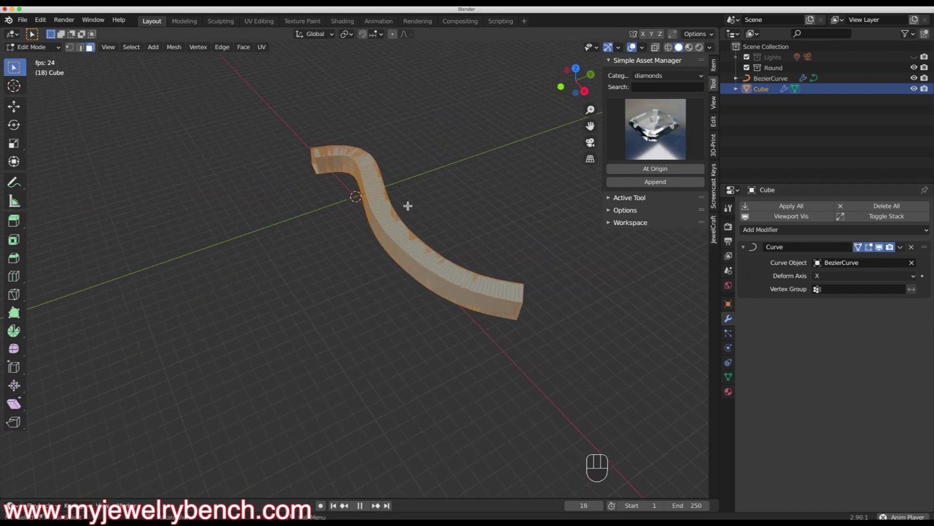
Step: Compare the bent bar in Object Mode with its curve-following cage in Edit Mode
middle_click_drag(539, 294, 463, 271)
key("Tab")
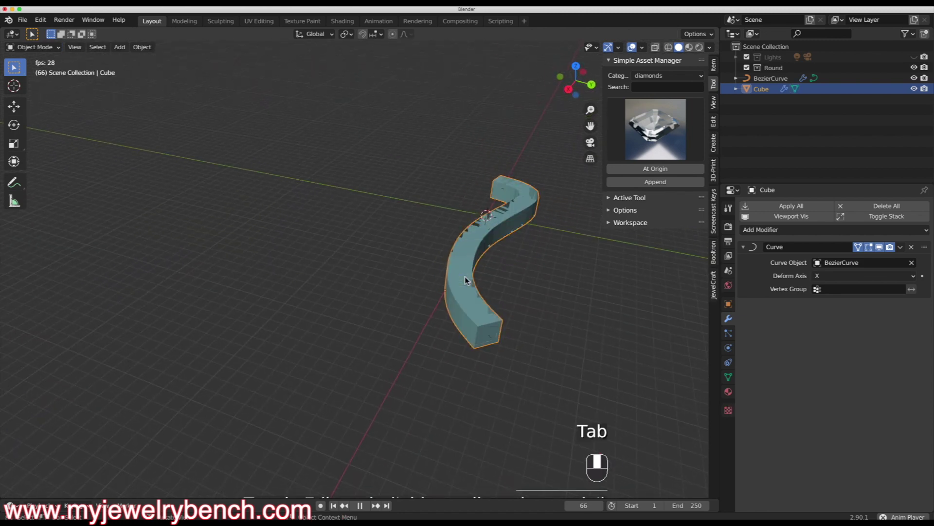
key("Tab")
key("Tab")
key("Tab")
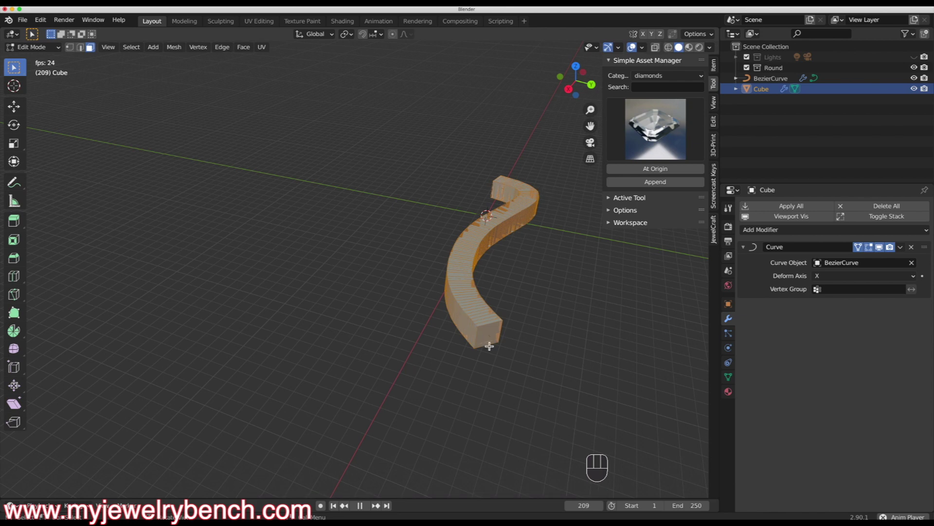
key("Tab")
key("Tab")
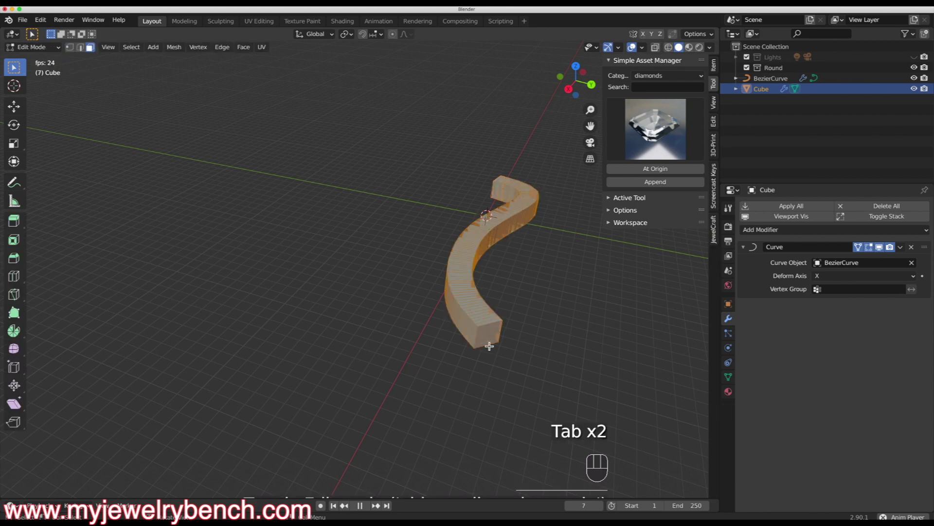
scroll(302, 278, "down", 2)
middle_click_drag(271, 211, 388, 212)
Step: Add a Torus Knot Plus curve at the origin of the empty scene
scroll(330, 242, "up", 3)
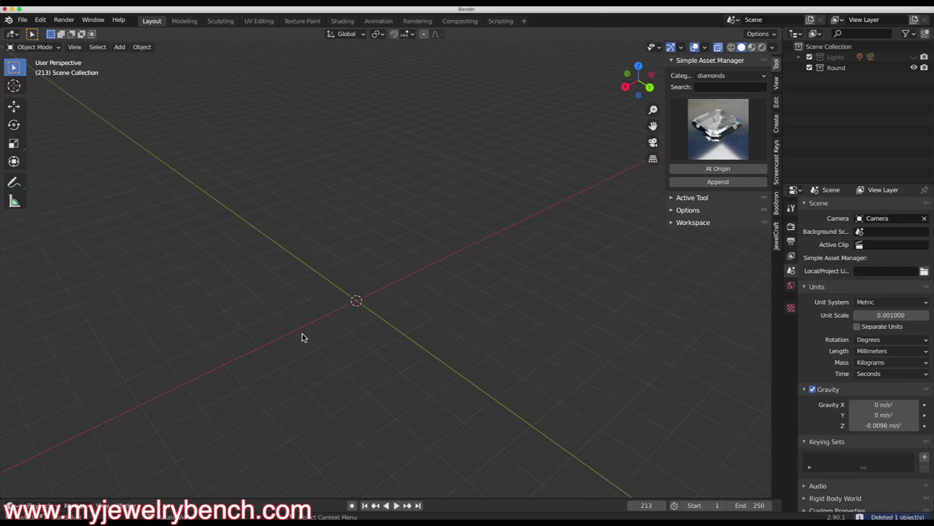
scroll(482, 320, "up", 1)
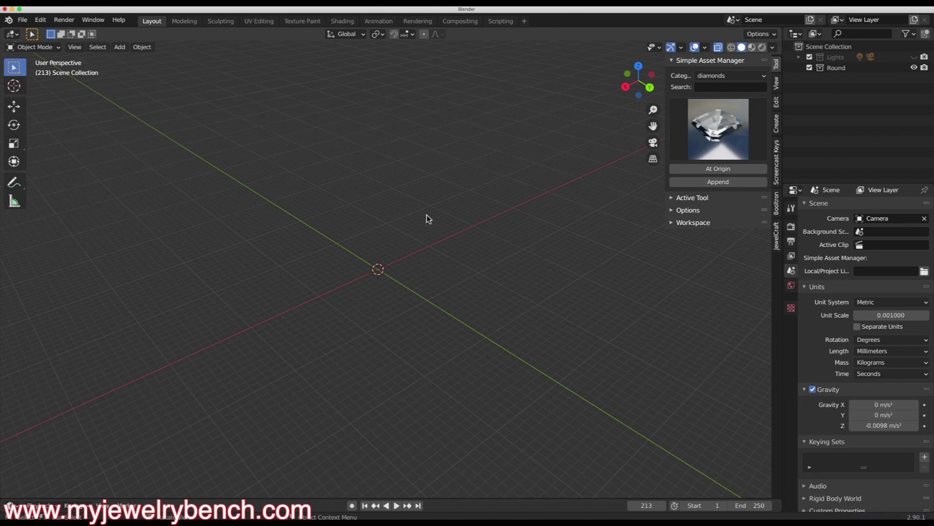
middle_click_drag(338, 303, 338, 311)
middle_click_drag(429, 220, 393, 212)
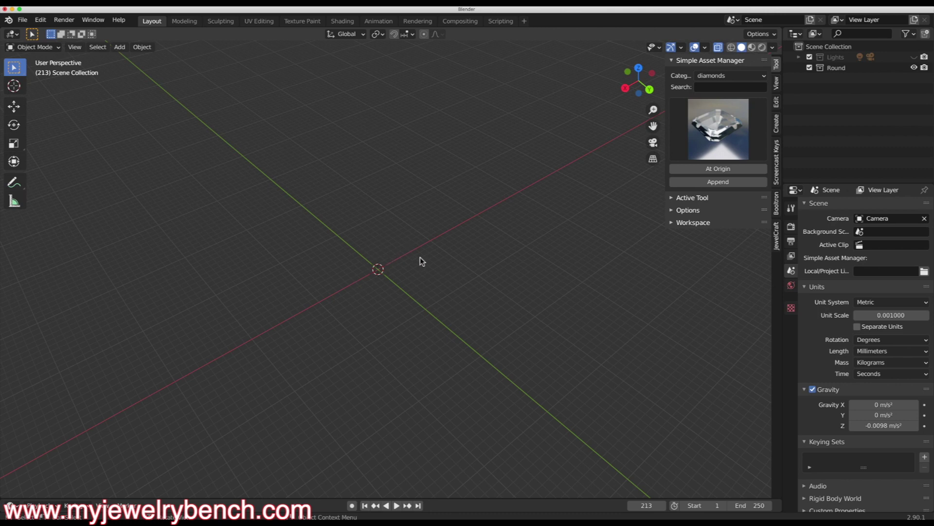
key("shift+a")
mouse_move(367, 312)
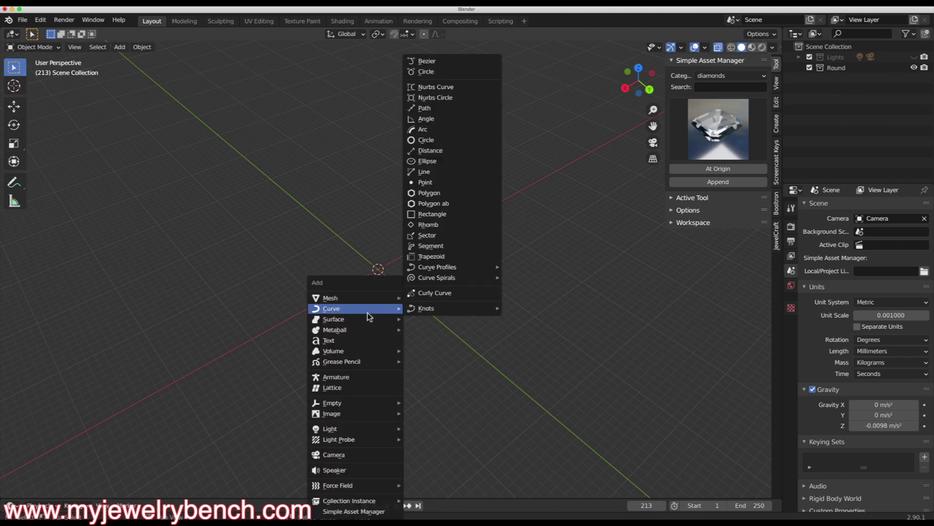
mouse_move(415, 313)
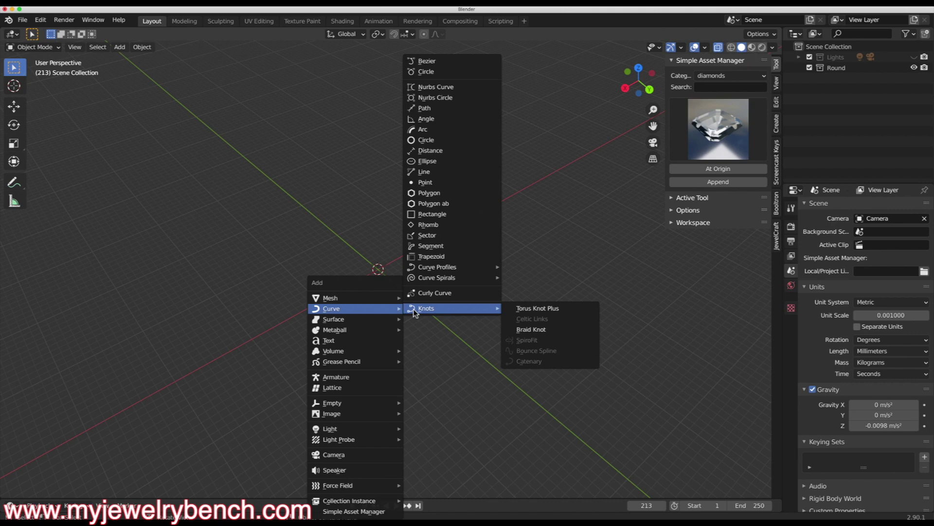
left_click(561, 313)
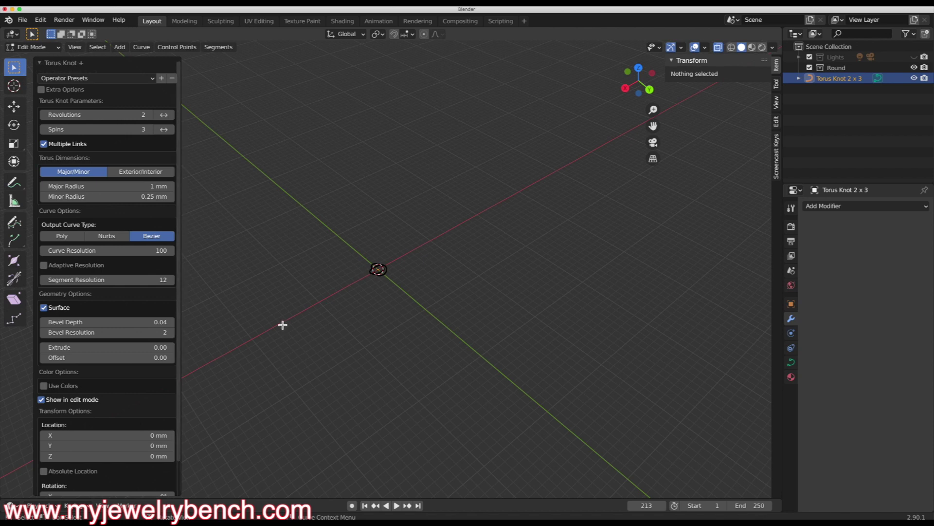
scroll(385, 287, "up", 6)
scroll(385, 290, "up", 4)
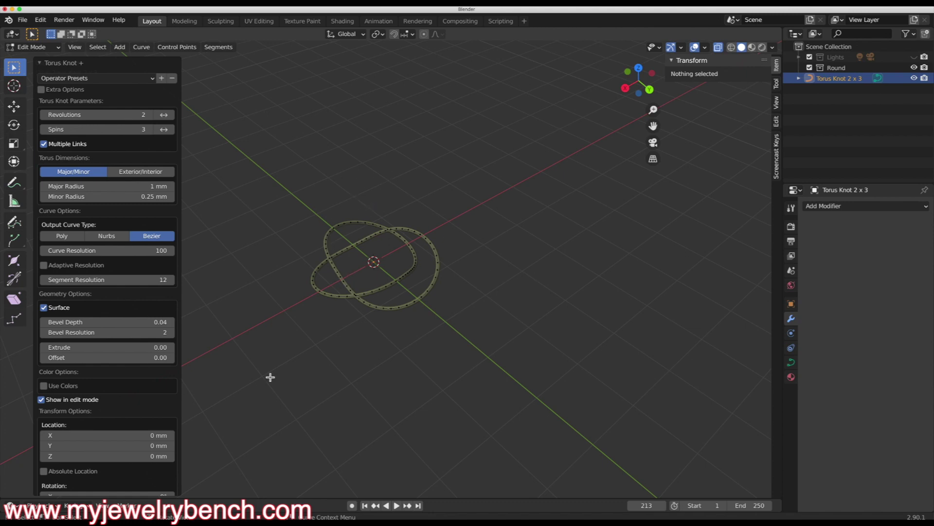
Step: Try the Slinky Knot preset on the torus knot and load the 7X6 preset instead
left_click(93, 78)
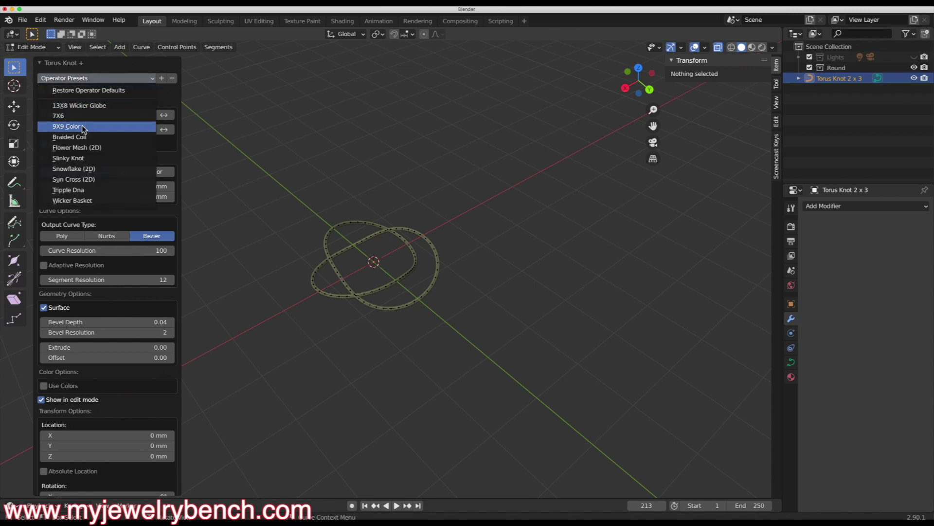
left_click(79, 159)
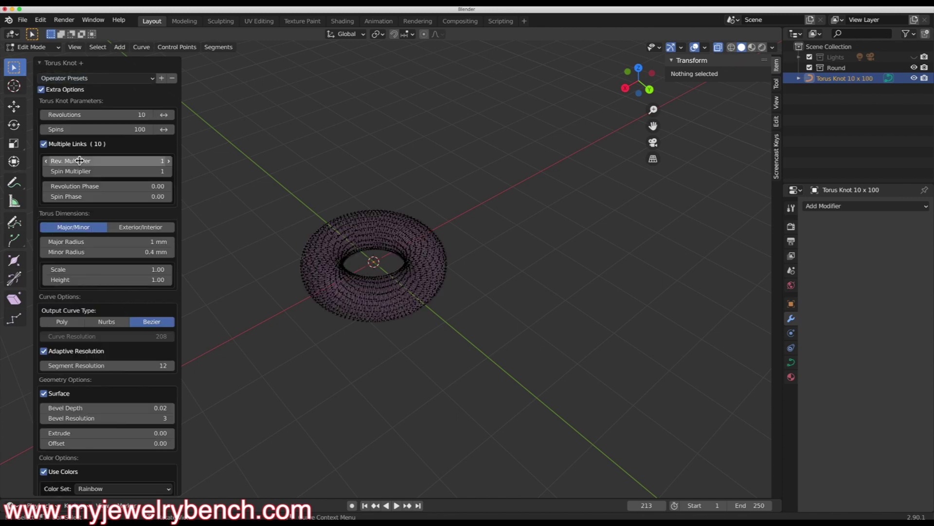
left_click(103, 78)
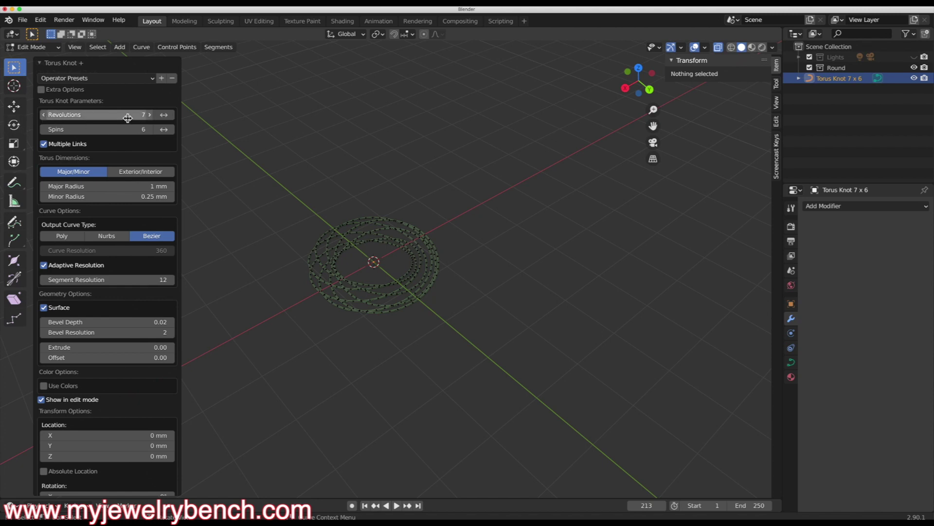
Step: Set the torus knot's revolutions to 1, spins to 24, segment resolution to 39 and bevel depth to 0.08
left_click_drag(139, 116, 97, 116)
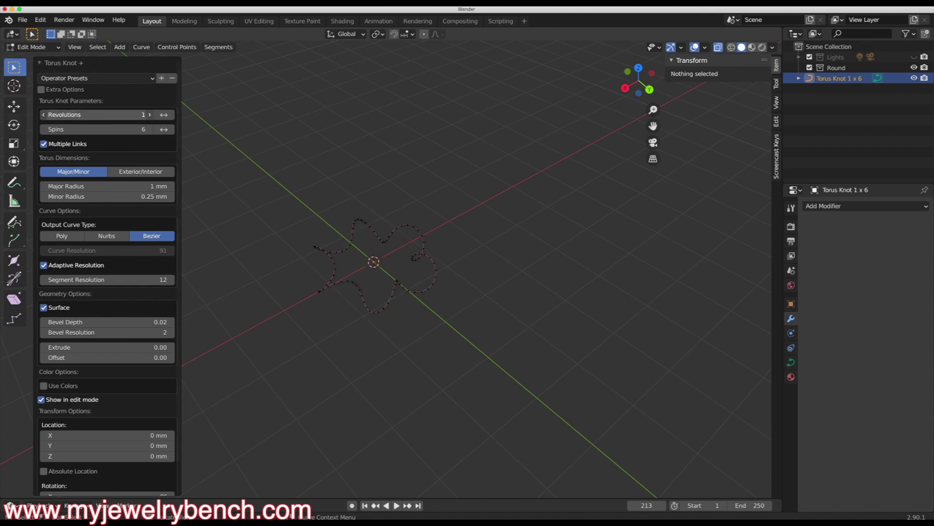
left_click_drag(118, 130, 150, 130)
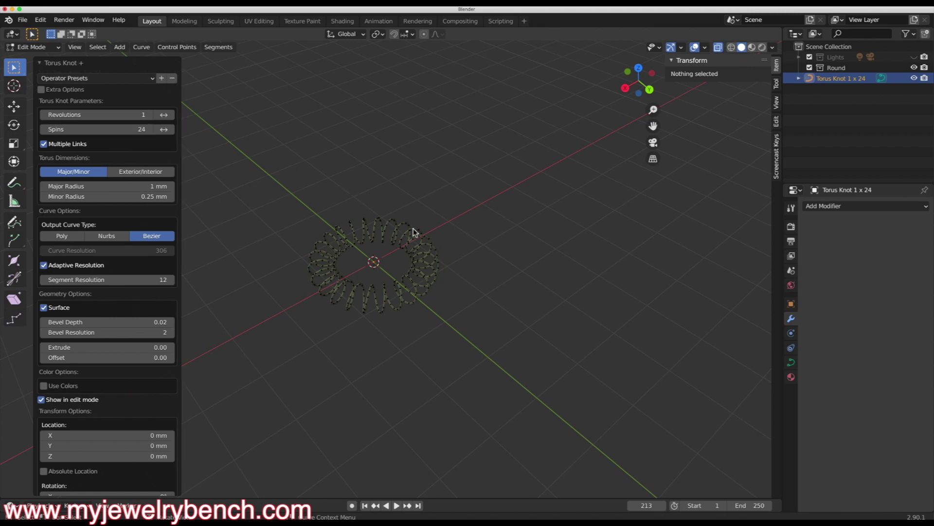
scroll(369, 275, "up", 2)
mouse_move(369, 275)
middle_mouse_down()
mouse_move(389, 245)
mouse_move(311, 250)
mouse_move(382, 225)
mouse_move(386, 272)
middle_mouse_up()
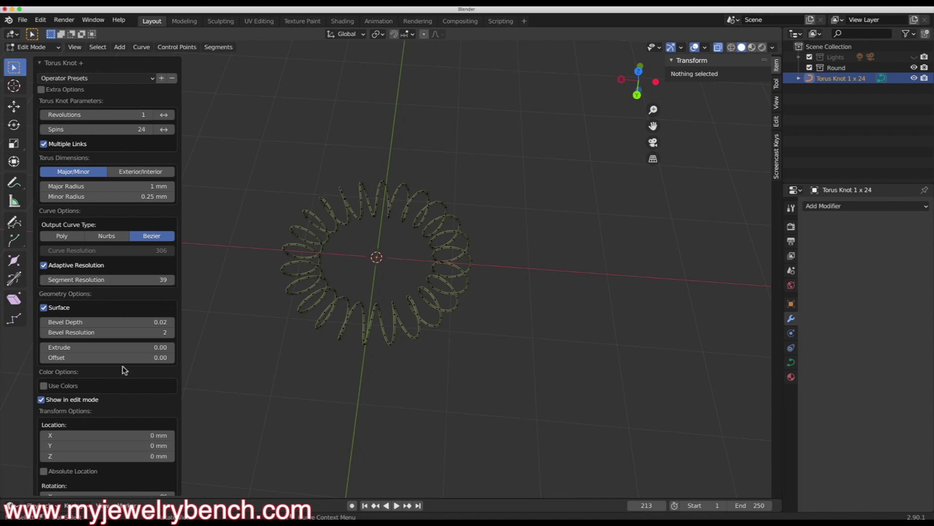
mouse_move(111, 326)
left_mouse_down()
mouse_move(165, 326)
mouse_move(111, 326)
left_mouse_up()
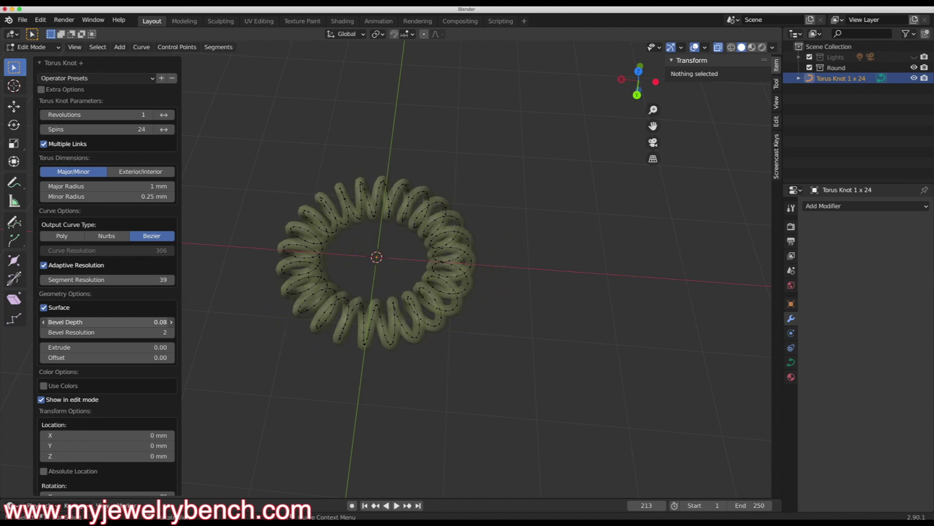
Step: Try a surface extrude of 0.24 on the torus knot and reset it to 0
left_click_drag(110, 348, 122, 347)
middle_click_drag(380, 318, 441, 253)
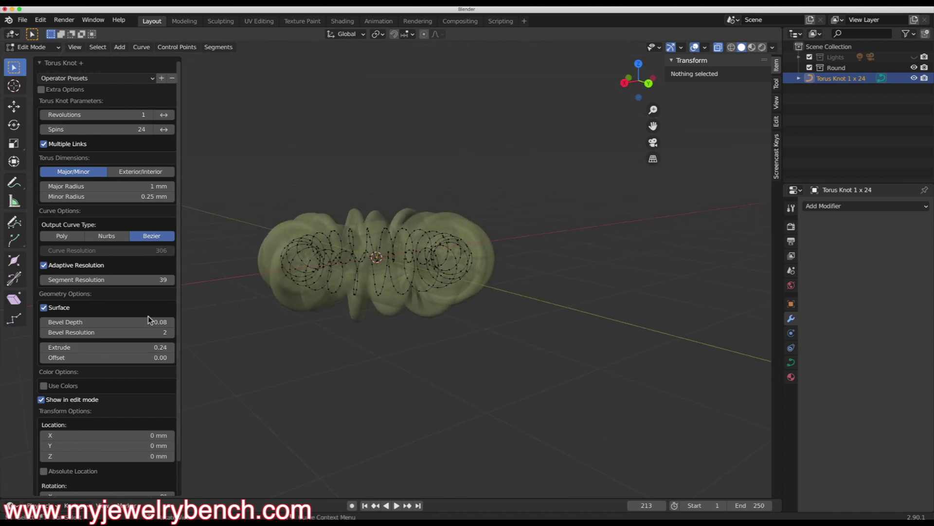
left_click(92, 349)
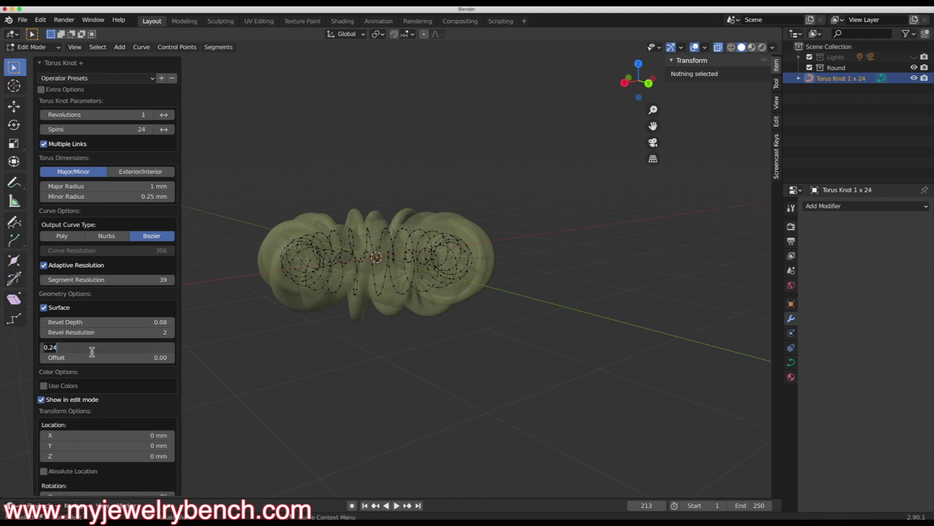
key("Return")
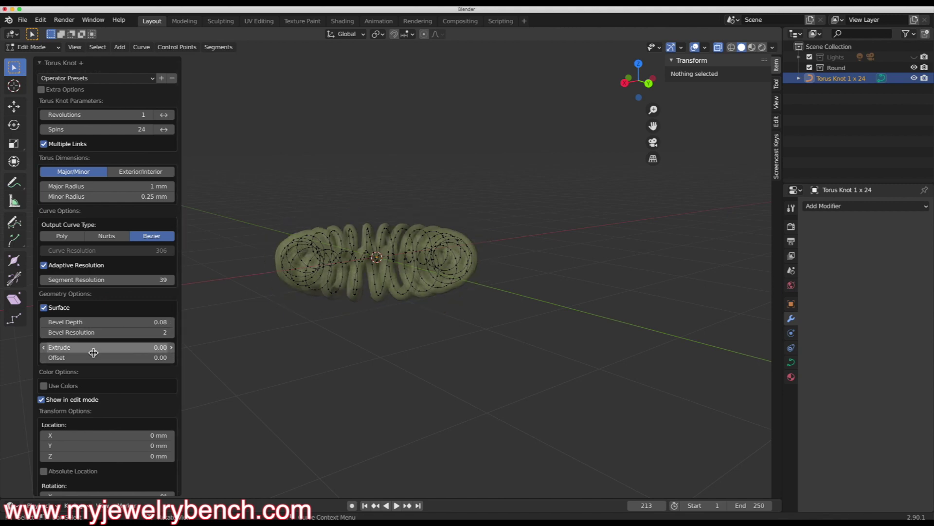
Step: Set the torus knot's bevel depth to 0.10
left_click(127, 323)
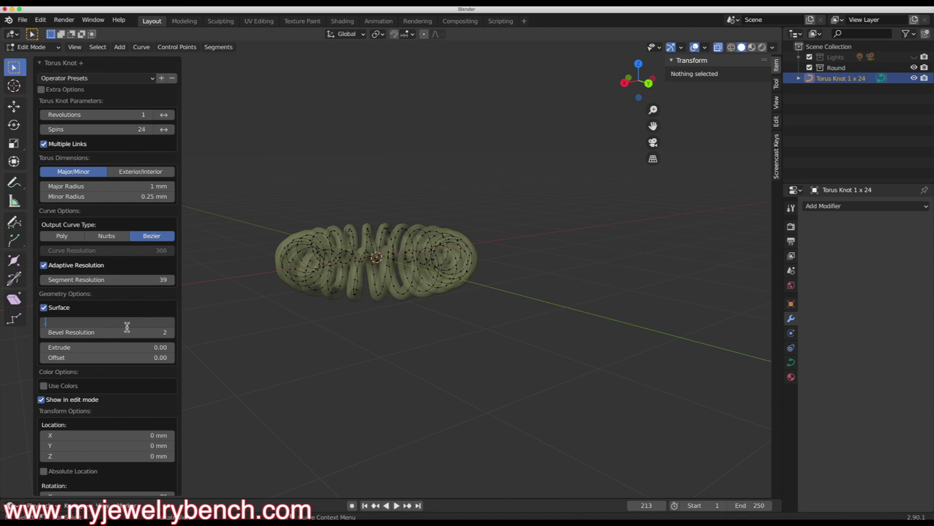
key("Return")
middle_click_drag(397, 262, 333, 310)
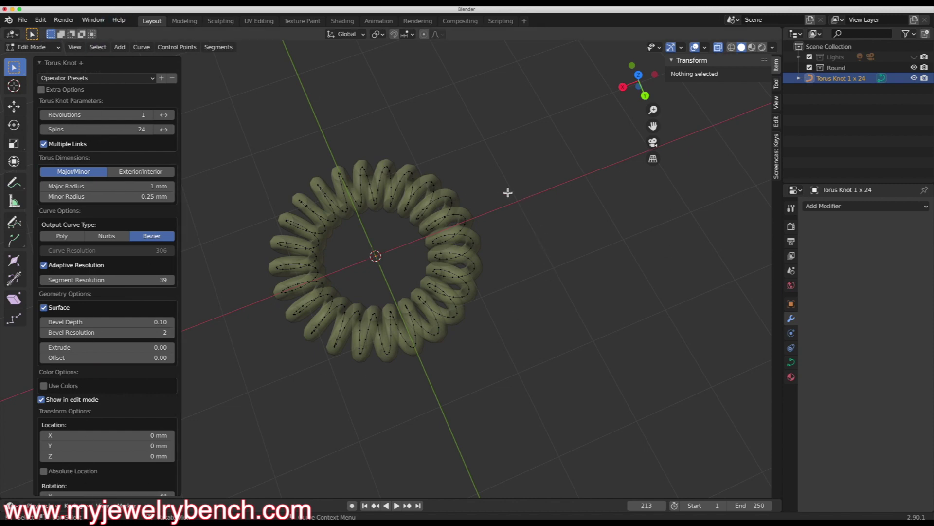
Step: Switch the coiled torus knot to Object Mode and turn off X-ray display to inspect it from several angles
right_click(500, 155)
left_click(383, 197)
left_click(477, 134)
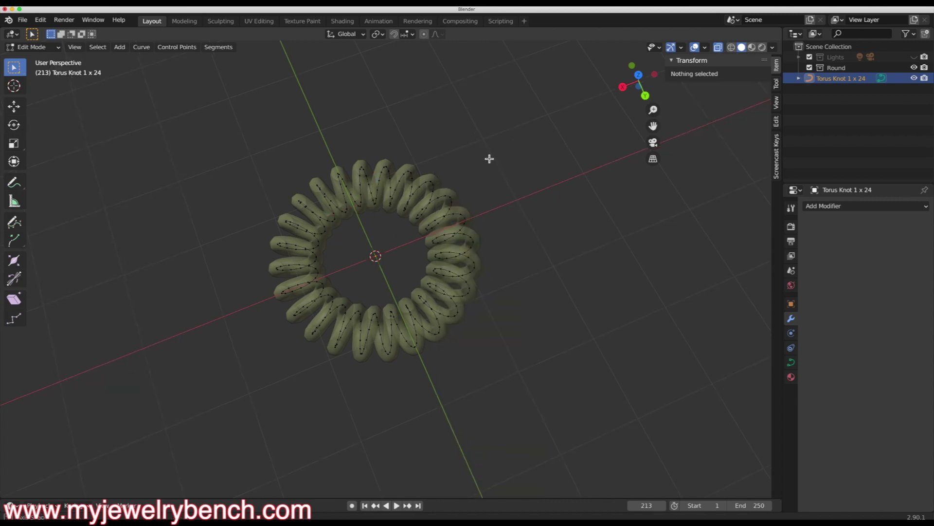
middle_click_drag(490, 157, 510, 121)
key("Tab")
middle_click_drag(405, 328, 442, 312)
left_click(719, 48)
middle_click_drag(390, 292, 345, 227)
middle_click_drag(311, 256, 450, 199)
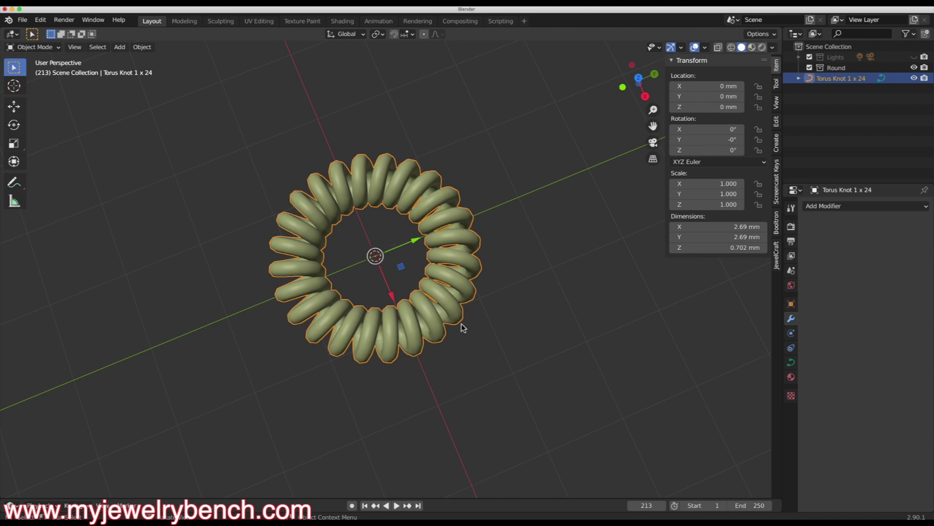
middle_click_drag(463, 328, 365, 211)
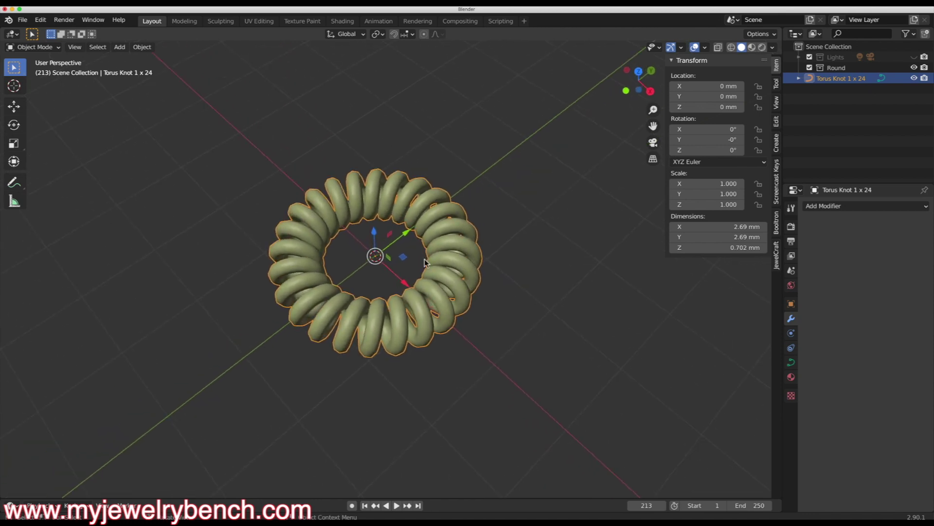
middle_click_drag(438, 218, 382, 242)
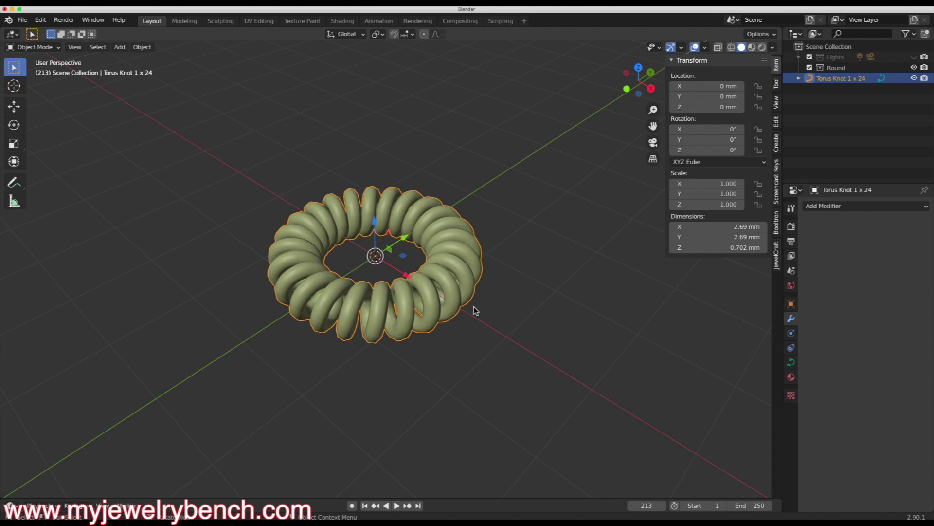
middle_click_drag(435, 319, 468, 266)
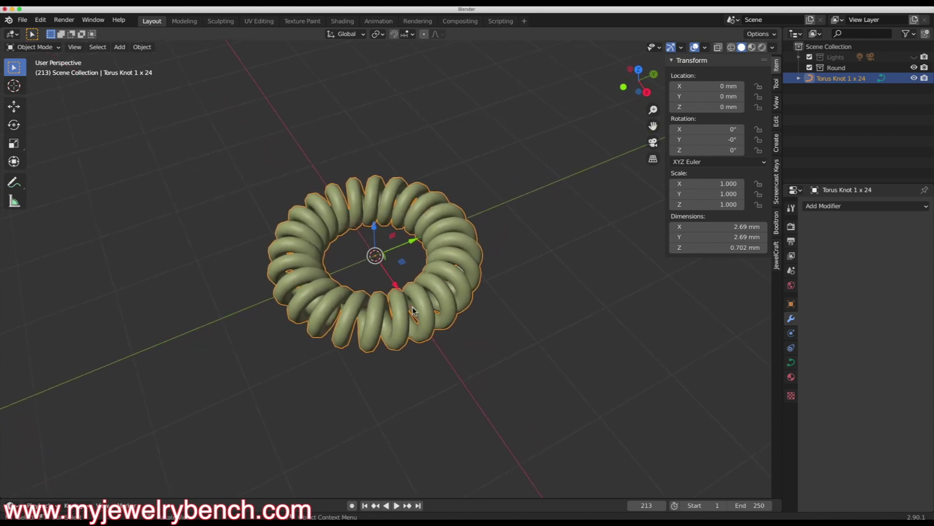
right_click(398, 196)
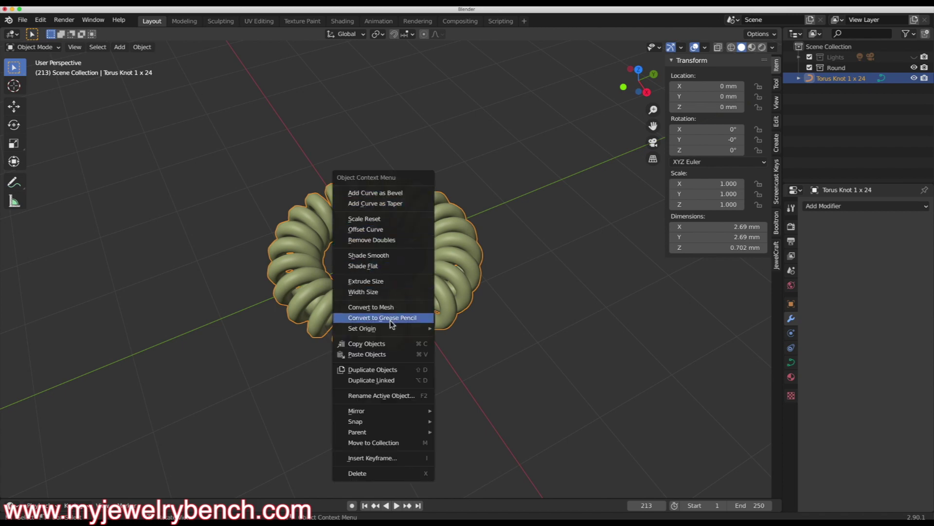
left_click(388, 307)
left_click(512, 364)
left_click(416, 318)
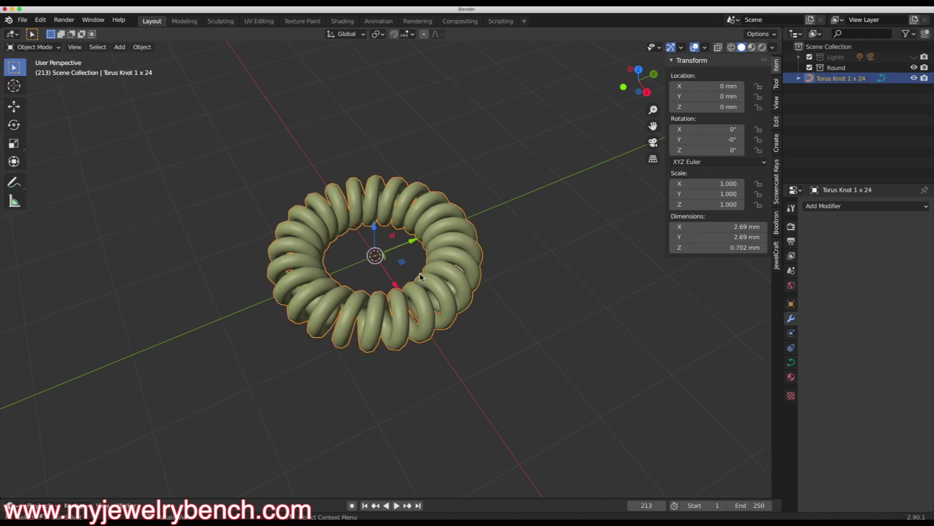
Step: In the torus knot's curve geometry settings, increase the bevel depth to 0.207 mm so the coils merge
left_click(791, 363)
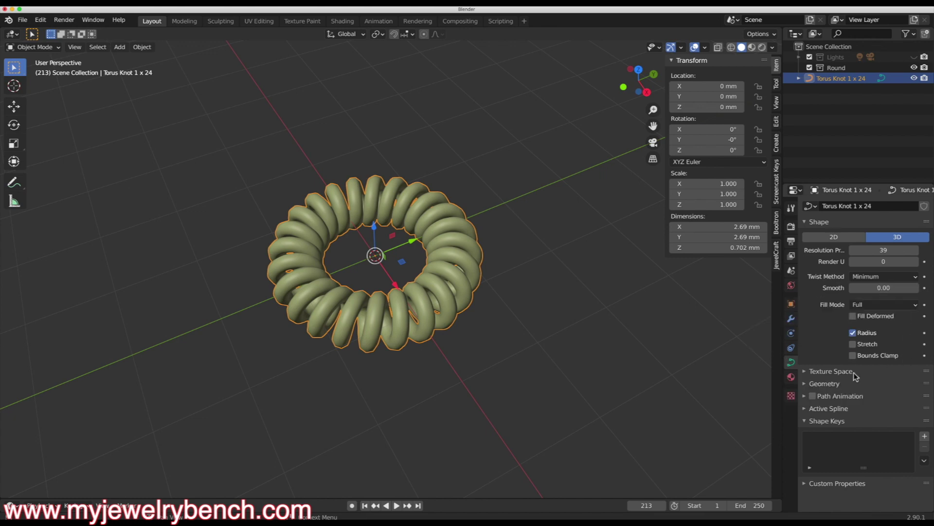
left_click(804, 384)
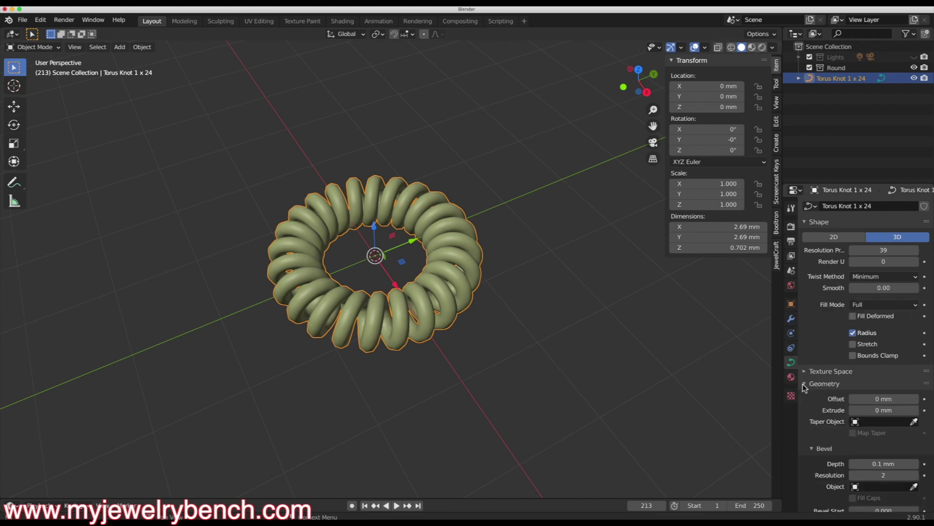
scroll(806, 385, "down", 5)
left_click_drag(783, 335, 683, 340)
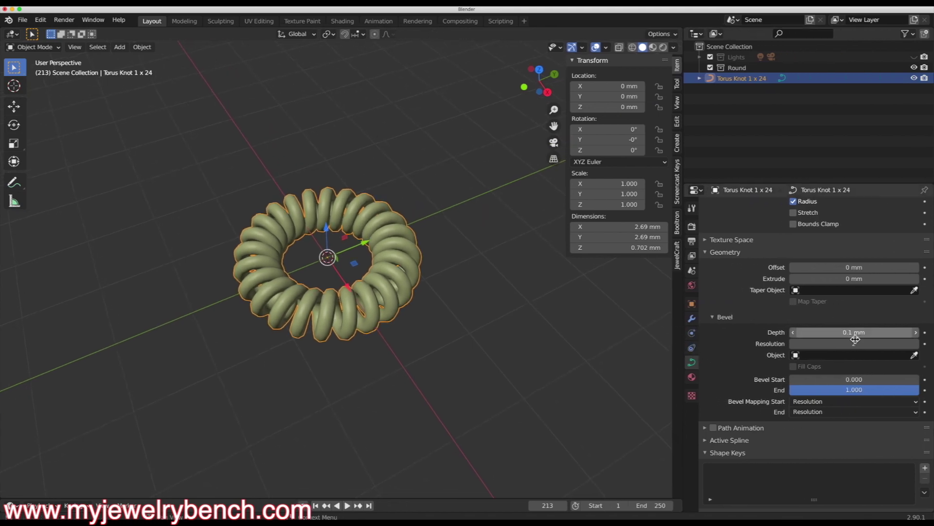
left_click_drag(854, 333, 906, 332)
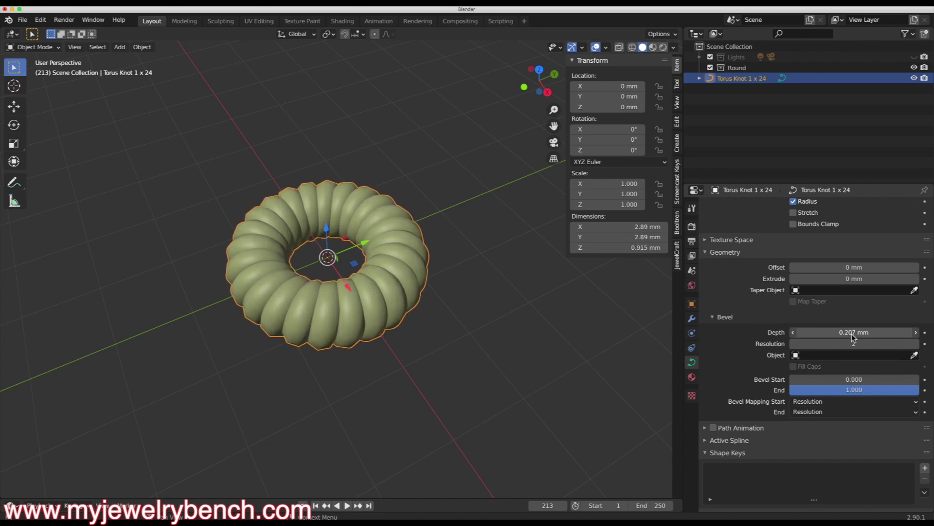
middle_click_drag(423, 340, 414, 275)
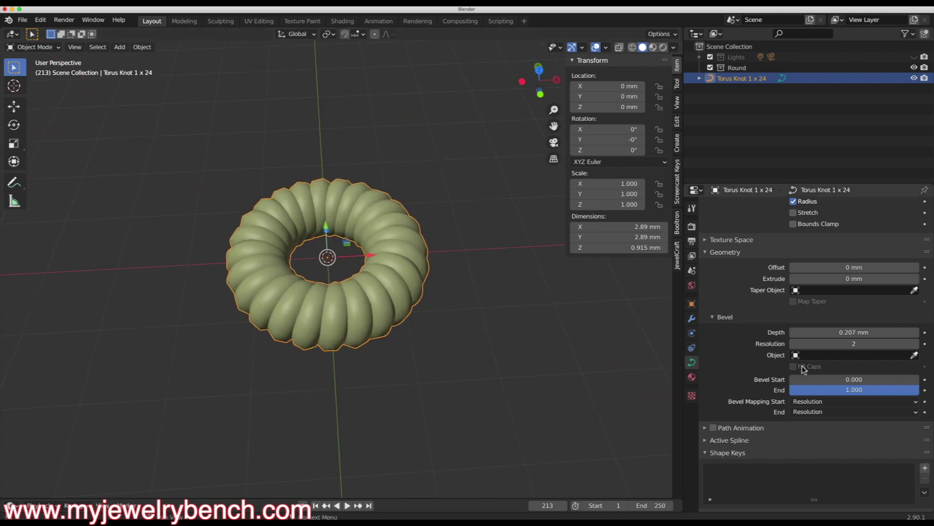
Step: Look over the torus knot's Path Animation and Shape settings in its curve data
scroll(799, 404, "down", 1)
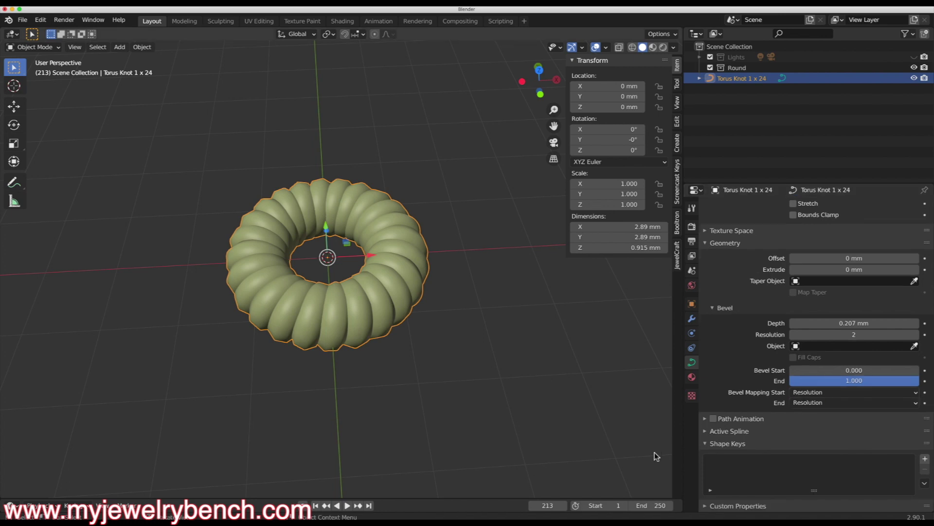
left_click(706, 419)
scroll(709, 418, "down", 1)
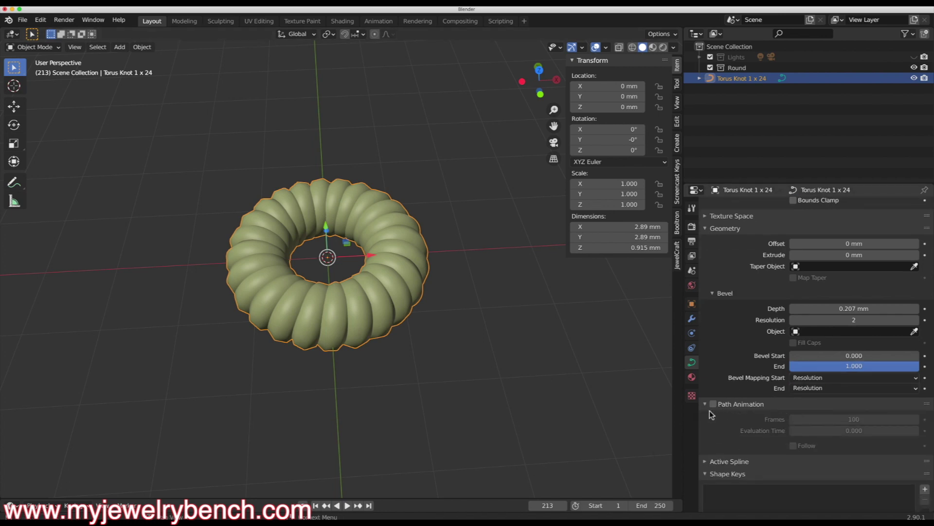
left_click(709, 411)
scroll(737, 431, "up", 5)
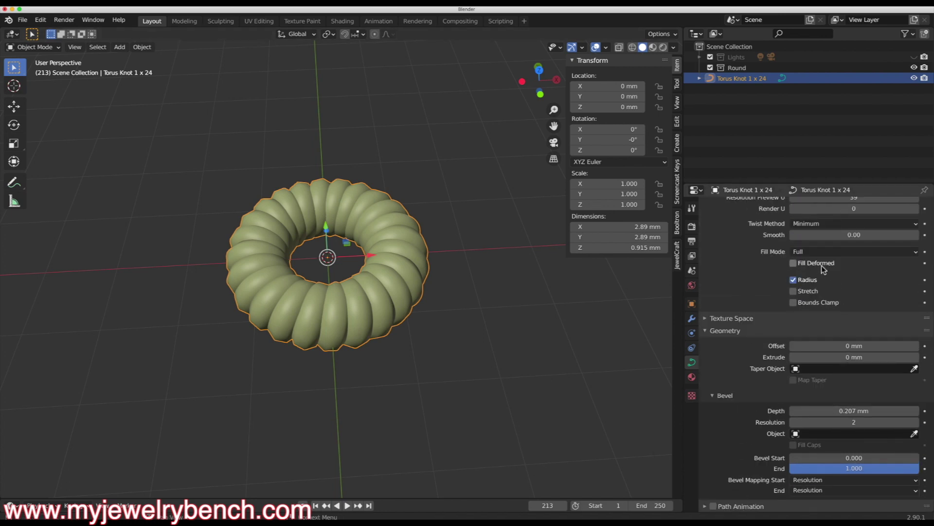
scroll(800, 262, "up", 3)
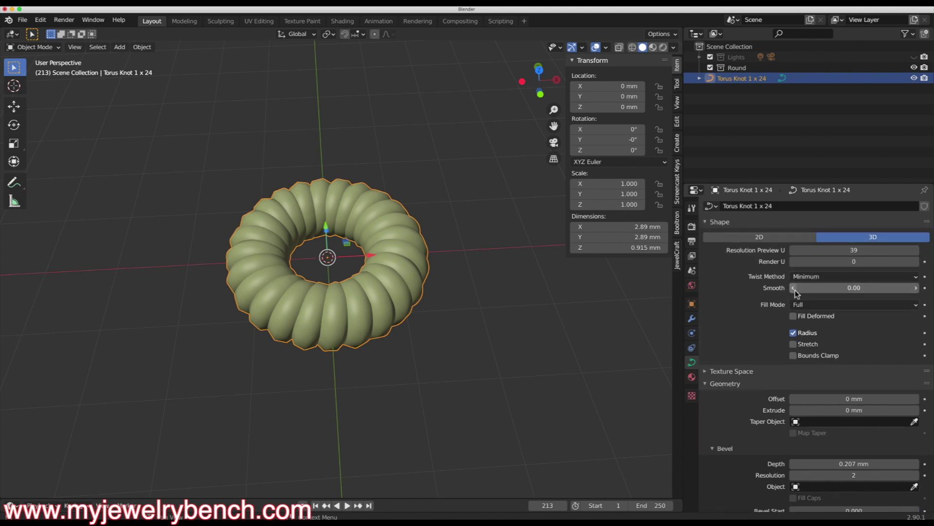
Step: Reduce the torus knot's bevel depth to 0.066 mm in its curve geometry settings
scroll(777, 438, "down", 2)
scroll(776, 438, "down", 2)
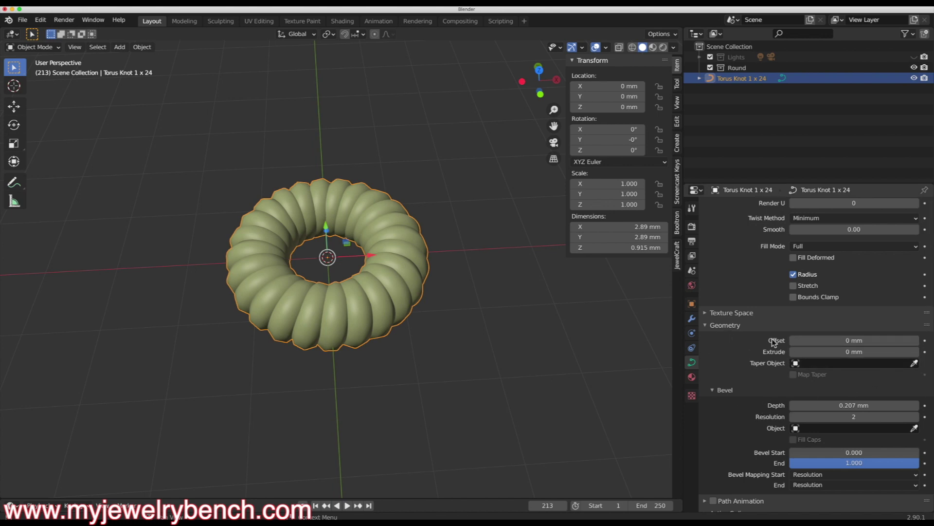
left_click(875, 406)
type("0.17")
key("Return")
left_click_drag(854, 406, 802, 406)
Step: Try a geometry offset of 0.162 mm on the torus knot, view it from another angle, and reset the offset to its default
left_click_drag(818, 340, 851, 341)
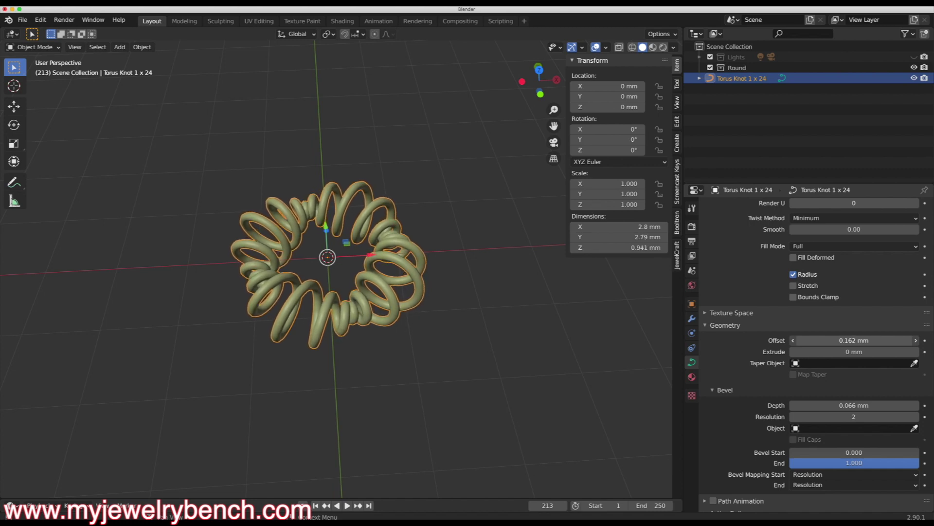
middle_click_drag(369, 337, 429, 331)
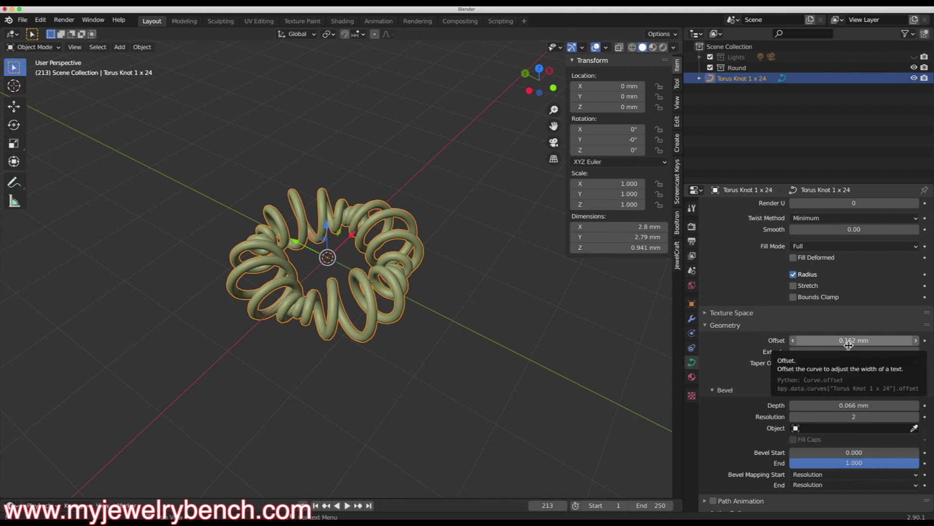
key("BackSpace")
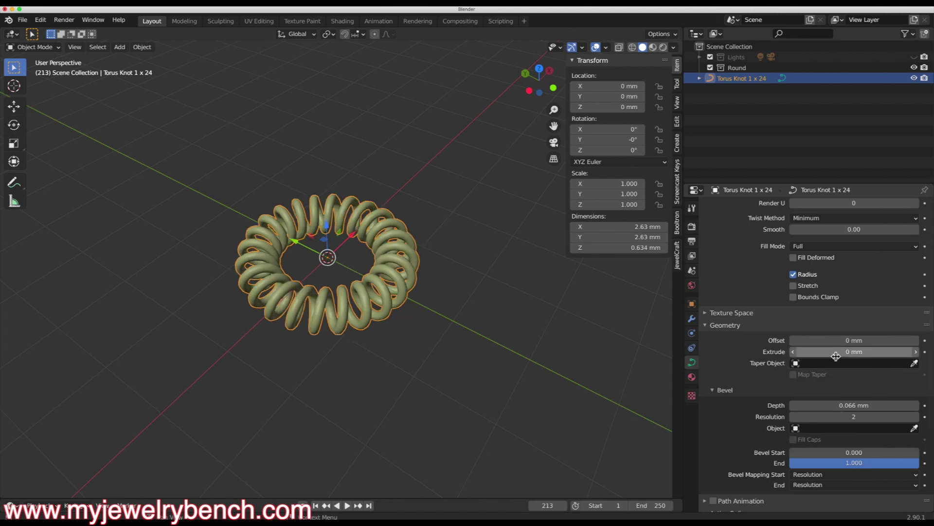
Step: Try extruding the torus knot curve by 0.132 mm, inspect it from a lower angle, and reset the extrusion to its default
left_click_drag(855, 352, 893, 352)
middle_click_drag(311, 283, 240, 309)
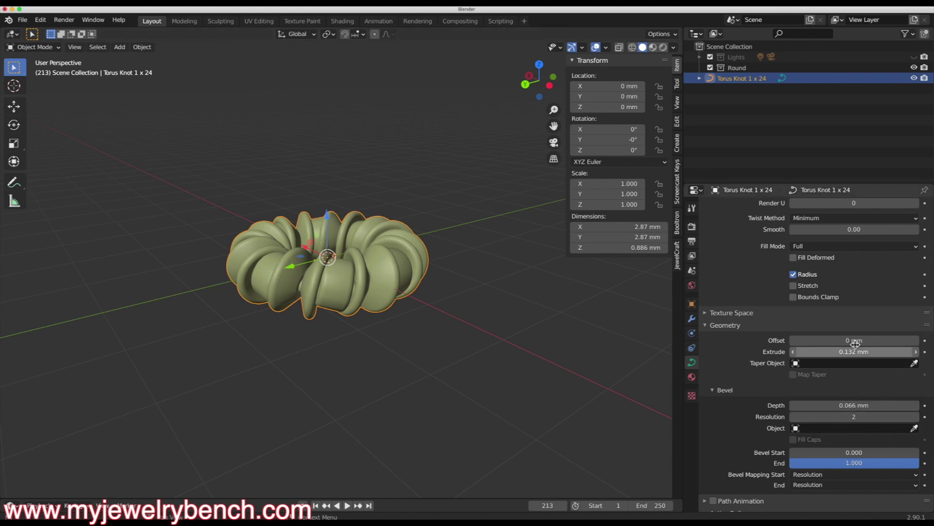
key("BackSpace")
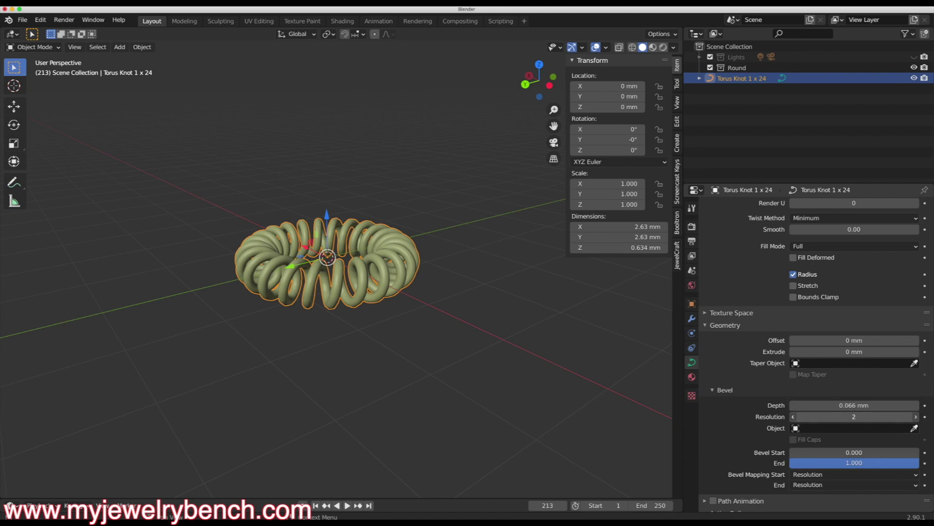
Step: Set the torus knot's bevel depth to 0.101 mm and its bevel resolution to 4
left_click_drag(843, 405, 898, 405)
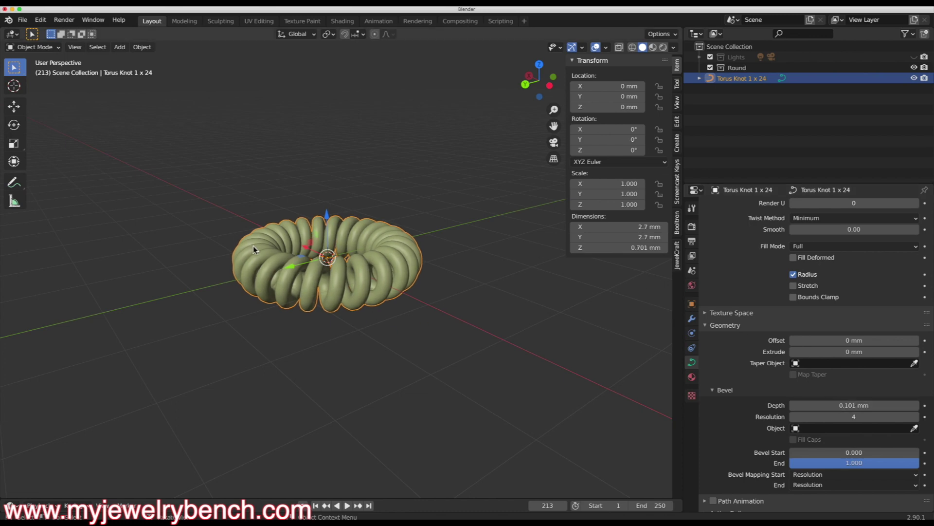
Step: In Edit Mode, try raising one of the torus knot's control points about 0.72 mm along Z, and return to Object Mode
key("Tab")
middle_click_drag(294, 278, 297, 314)
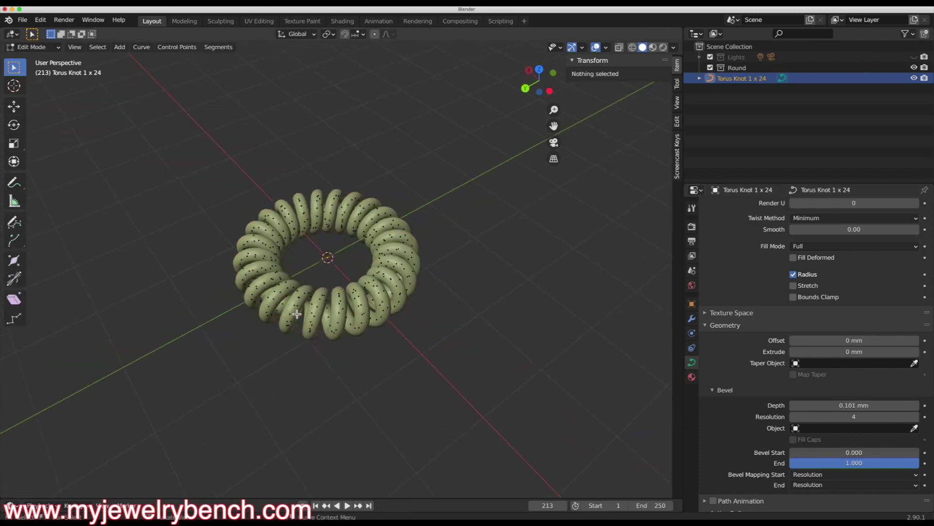
left_click(320, 301)
mouse_move(317, 275)
left_mouse_down()
mouse_move(317, 204)
mouse_move(306, 278)
left_mouse_up()
middle_click_drag(305, 278, 338, 335)
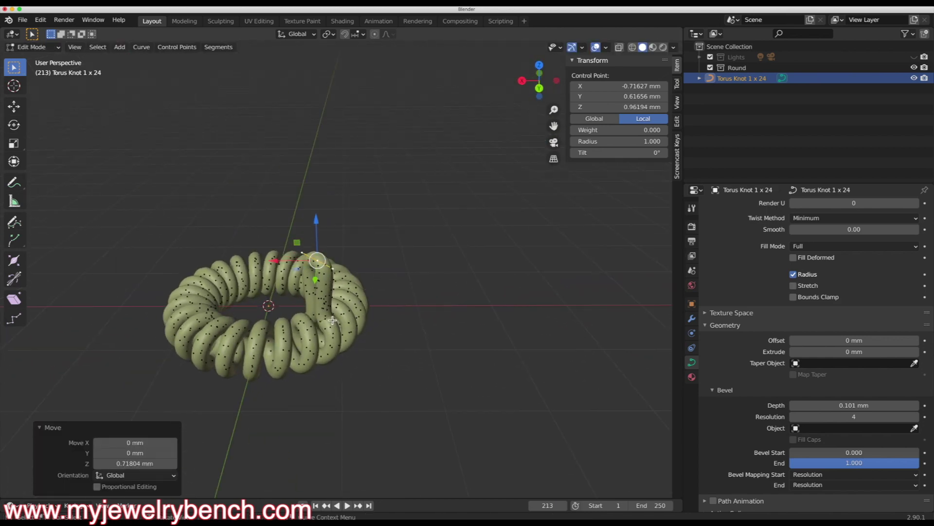
left_click(331, 321)
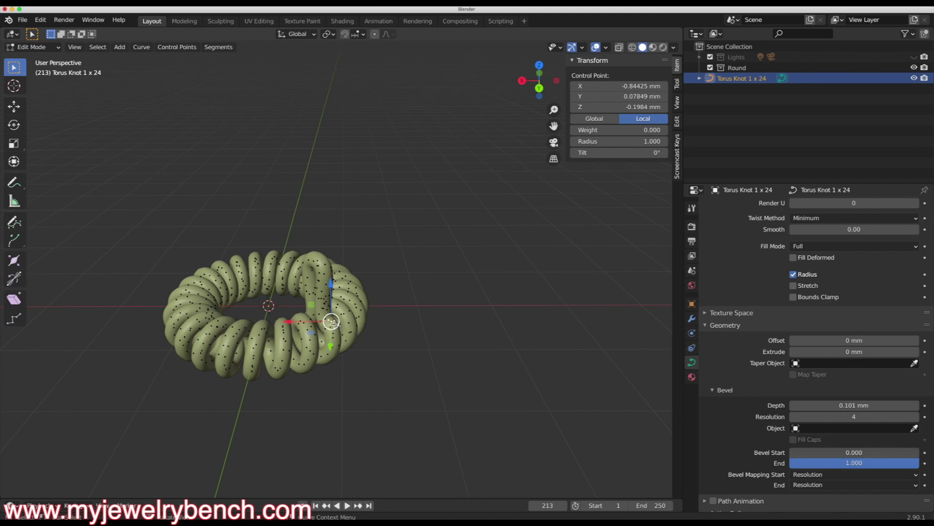
left_click_drag(331, 320, 494, 305)
middle_click_drag(498, 356, 387, 415)
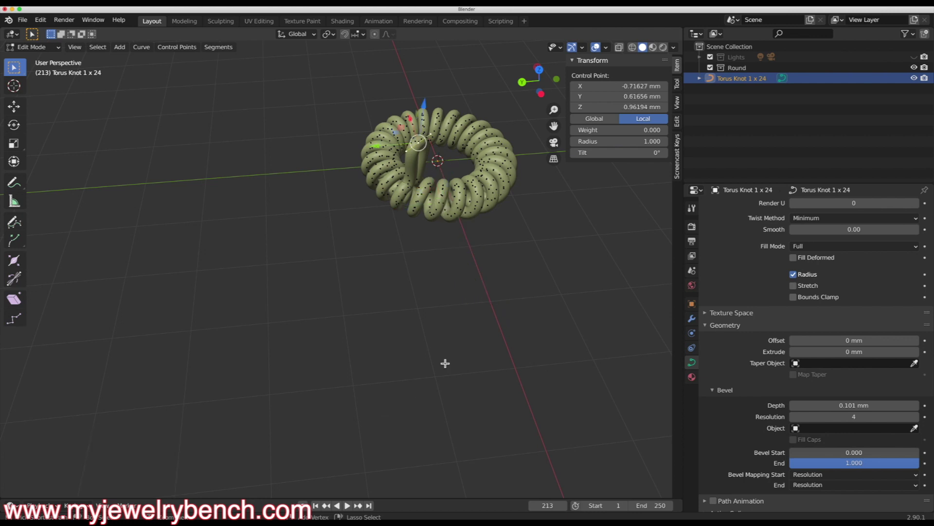
middle_click_drag(398, 288, 375, 316)
left_click(380, 162)
key("Tab")
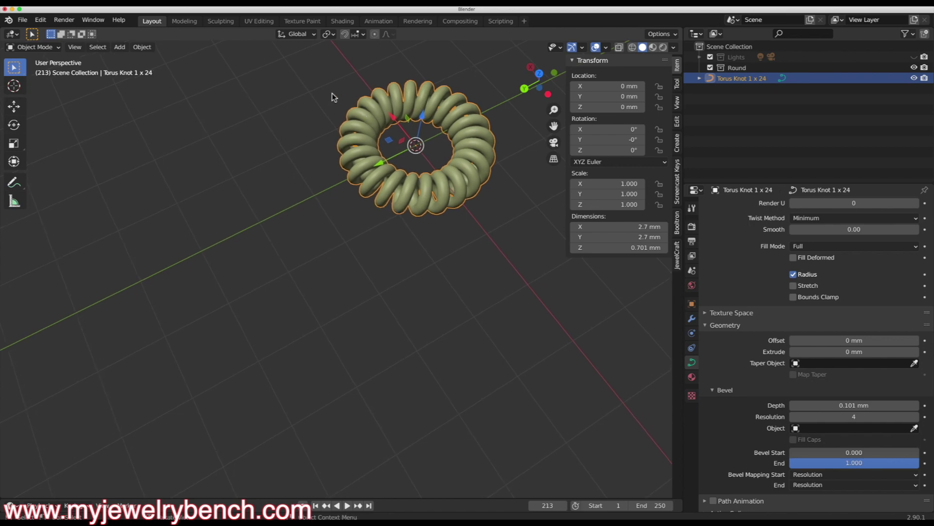
Step: Convert the coiled torus knot curve to a mesh
key("b")
left_click_drag(277, 64, 555, 257)
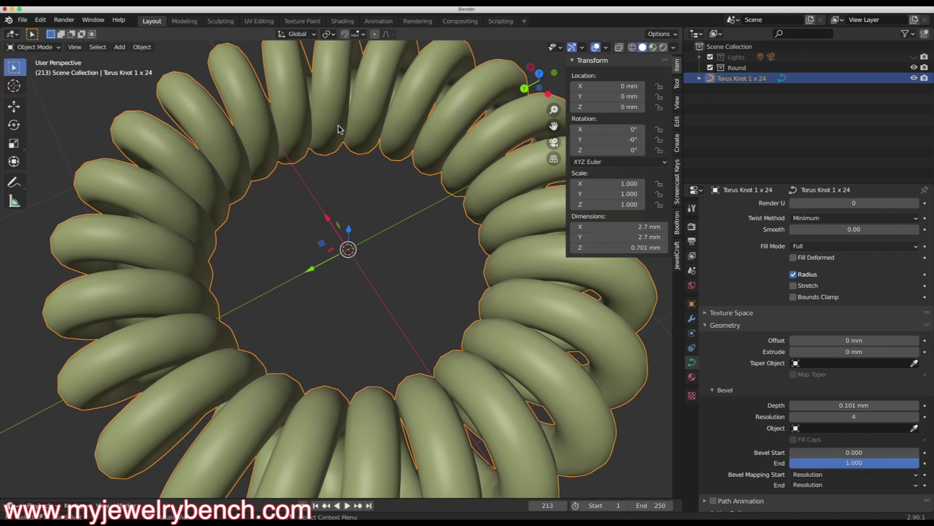
scroll(338, 124, "down", 5)
middle_click_drag(346, 210, 377, 267)
right_click(398, 269)
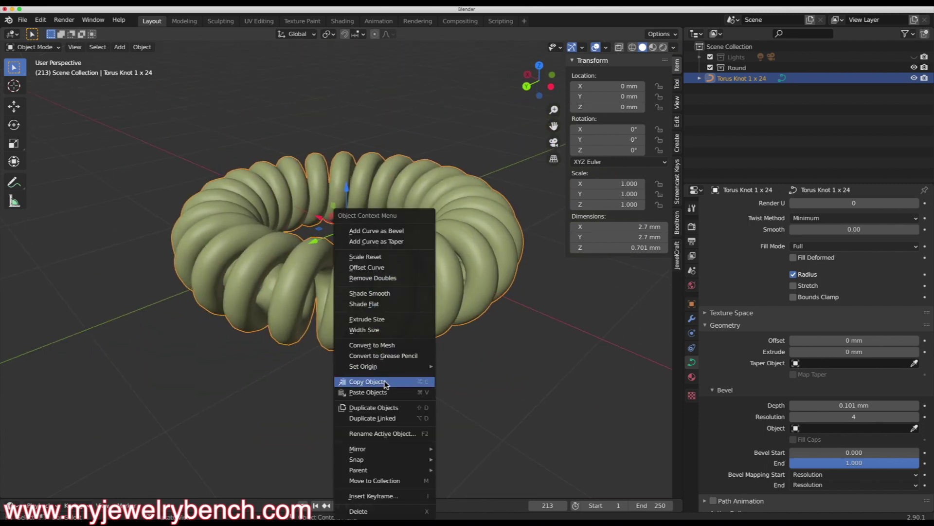
left_click(372, 344)
Step: Examine the converted torus knot's mesh faces in Edit Mode from several angles and return to Object Mode
key("Tab")
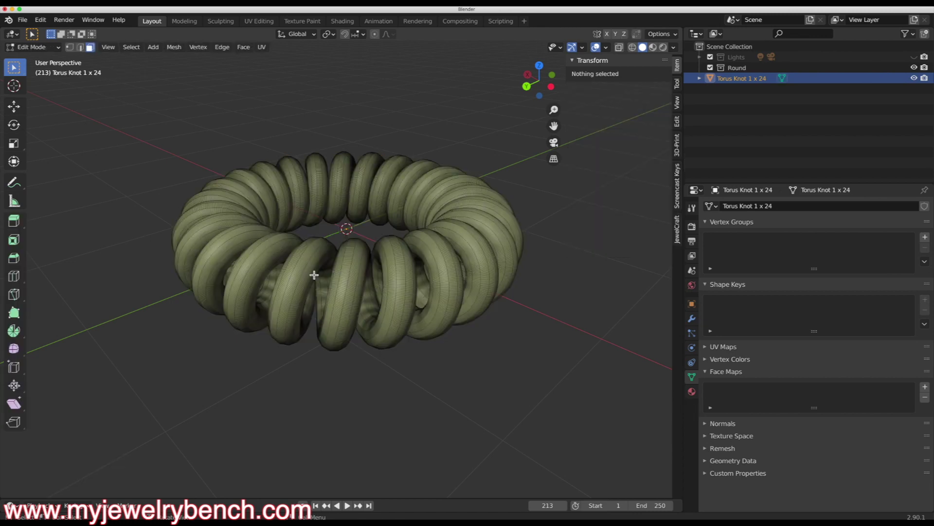
middle_click_drag(321, 270, 429, 319)
key("a")
middle_click_drag(284, 360, 433, 141)
key("Tab")
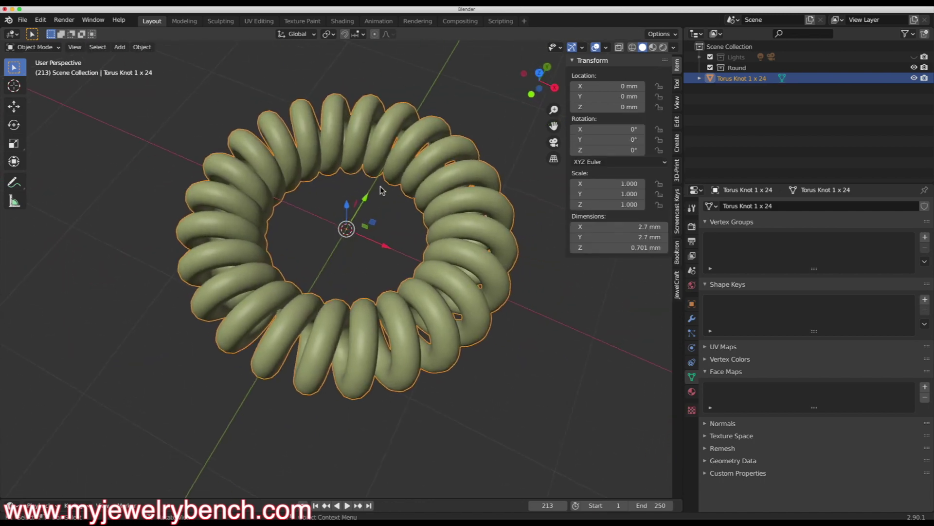
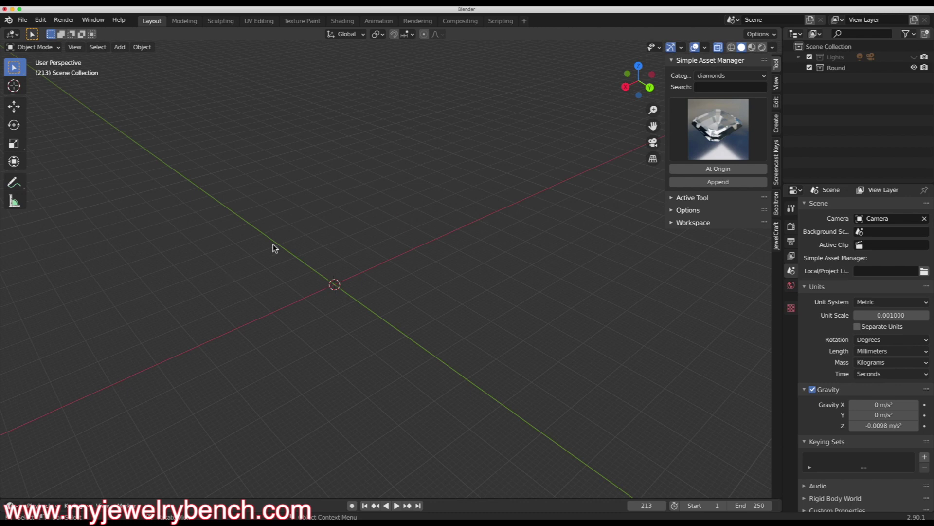
Step: Add a Bezier curve at the origin and scale it up about 56.5 times
key("shift+a")
mouse_move(234, 249)
key("shift+a")
mouse_move(311, 227)
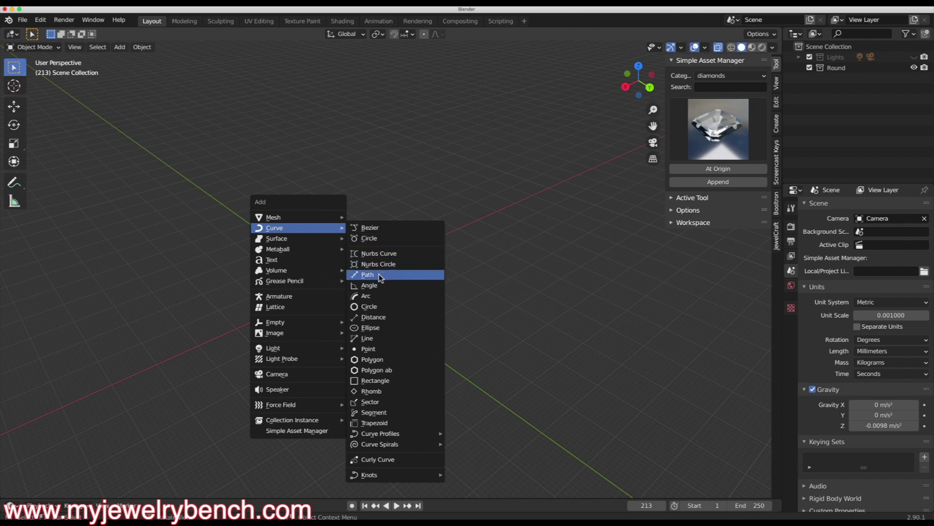
left_click(378, 227)
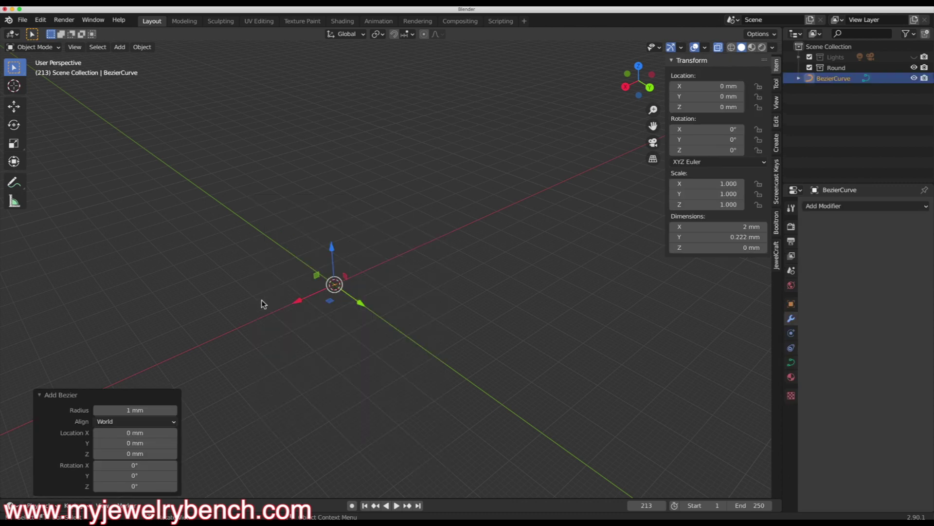
key("s")
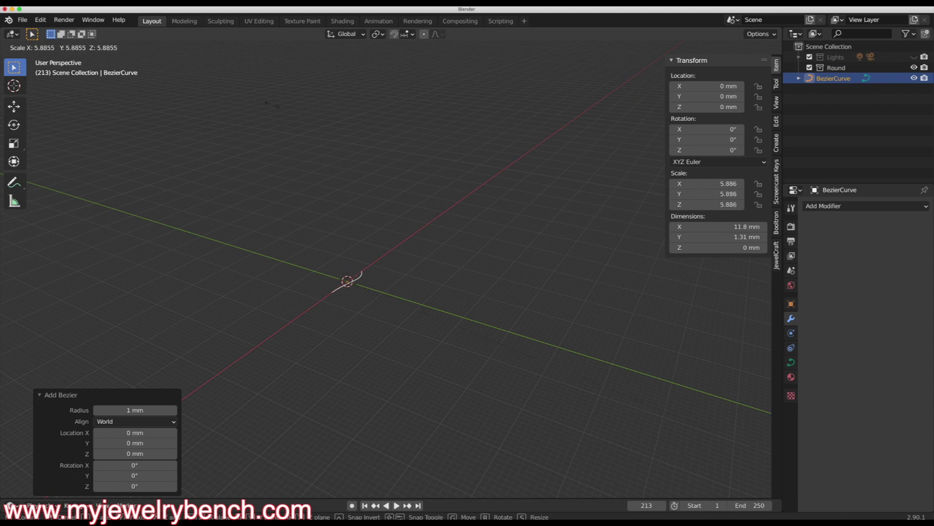
left_click(357, 152)
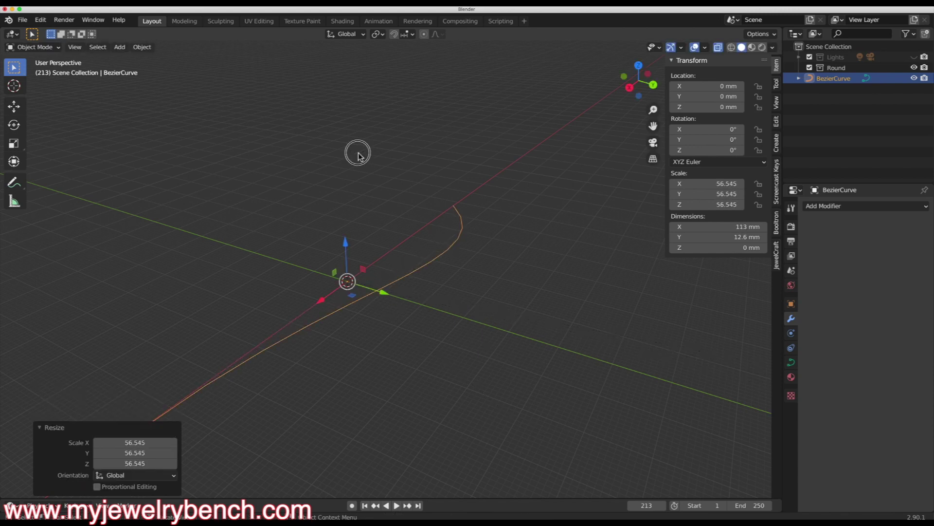
middle_click_drag(446, 304, 288, 282)
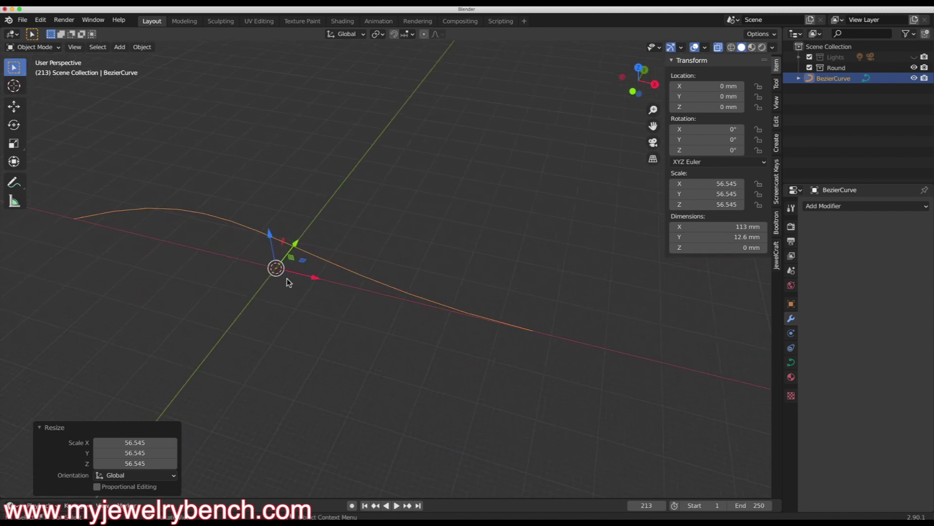
Step: Add a cube at the origin and scale it up about 3.3 times
key("shift+a")
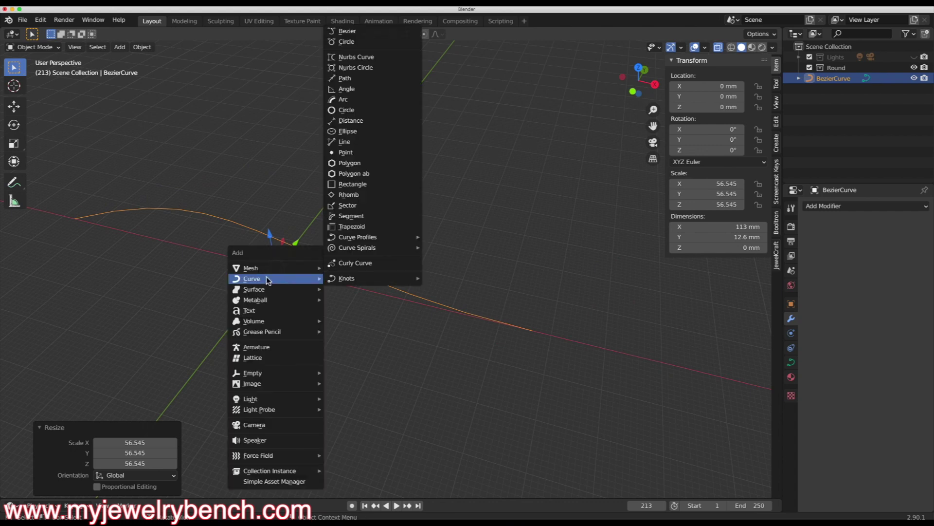
scroll(399, 78, "up", 3)
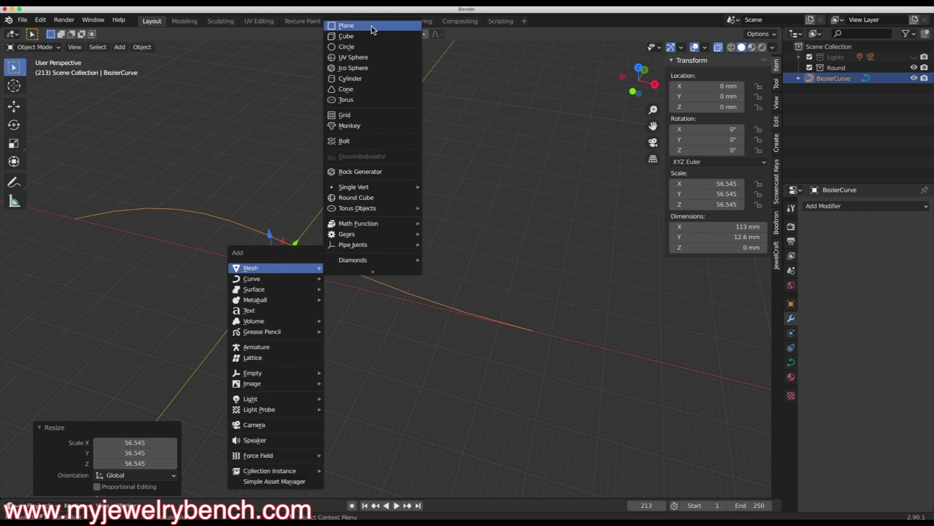
left_click(366, 38)
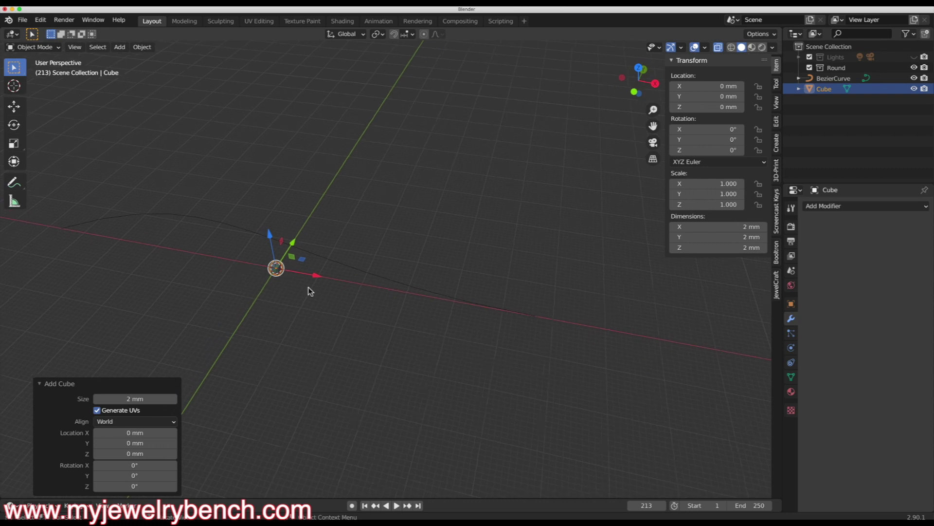
key("s")
left_click(475, 361)
middle_click_drag(273, 265, 282, 269)
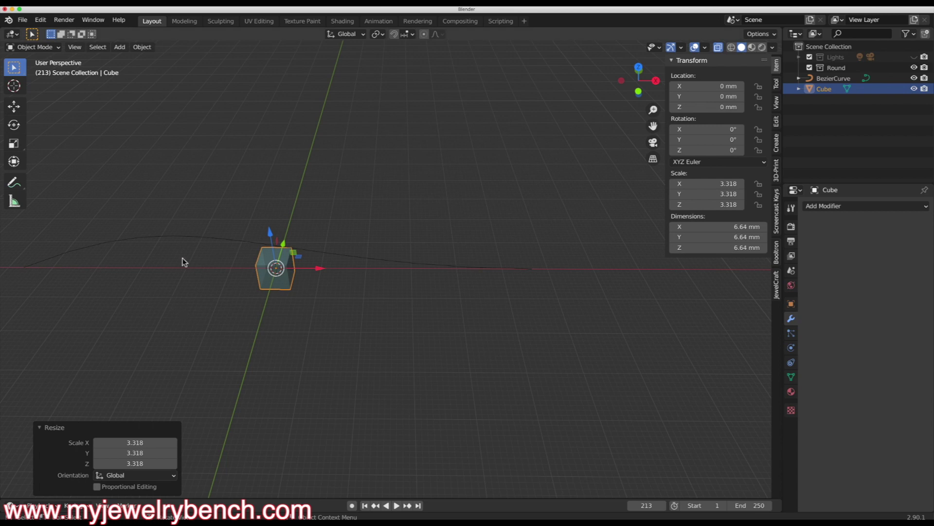
Step: Turn off X-ray display so the cube is shown solid
left_click(286, 285)
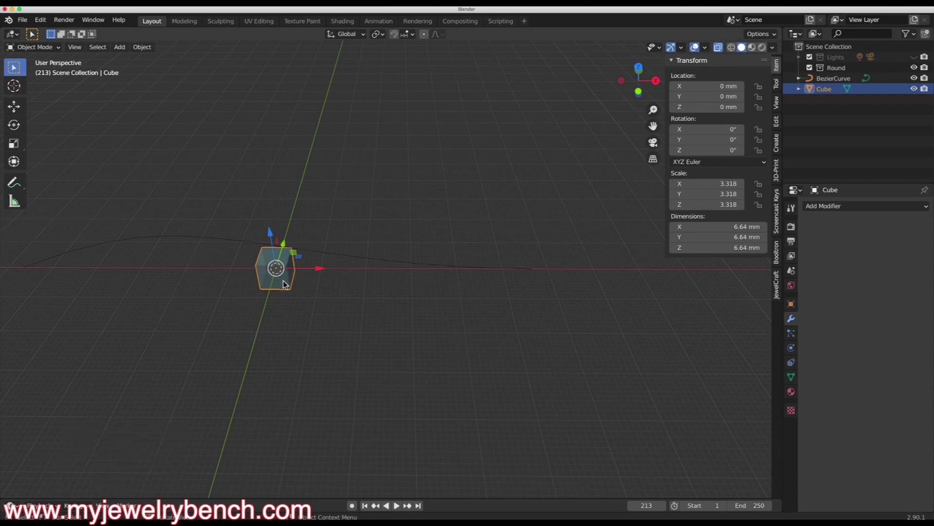
left_click(719, 48)
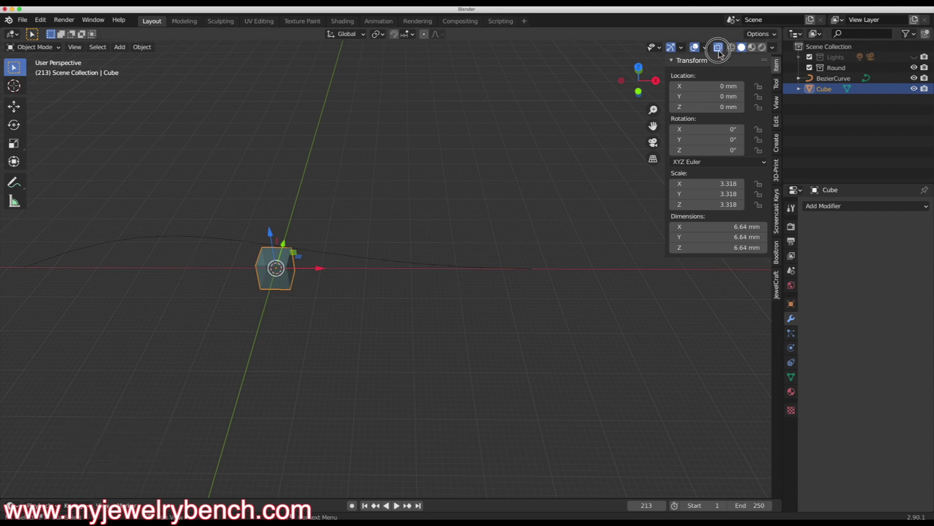
left_click(719, 48)
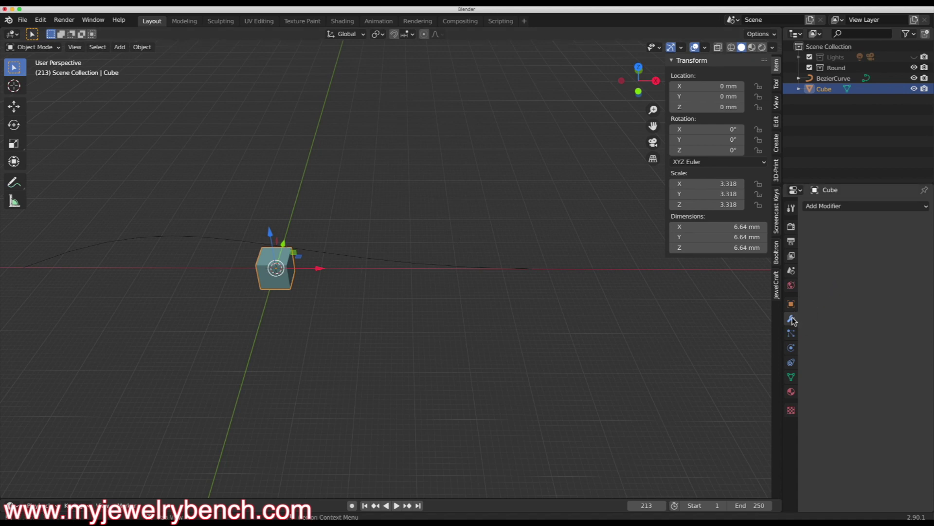
Step: Add an Array modifier to the cube with a fixed count of 6
left_click(809, 206)
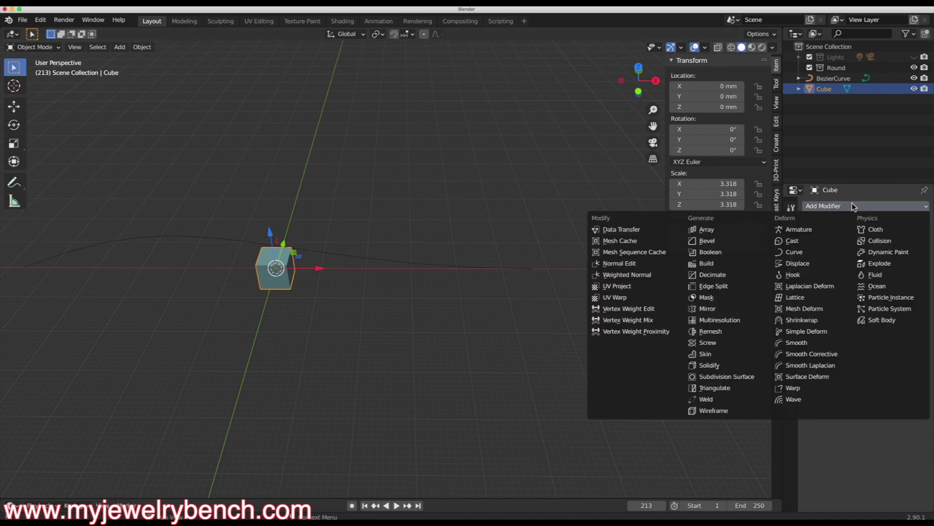
left_click(700, 232)
left_click(913, 276)
left_click(913, 276)
left_click(914, 276)
left_click(914, 276)
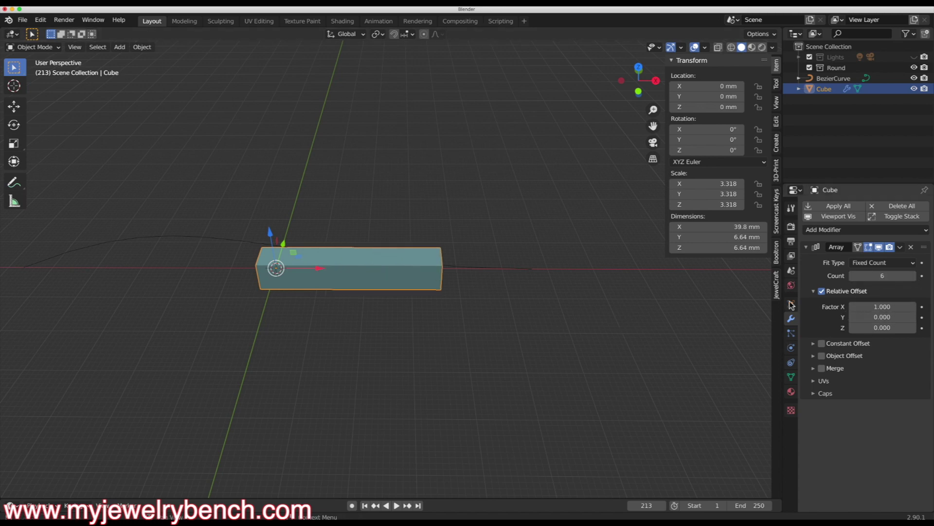
Step: Set the array's relative offset factor X to 2.000 to space the cubes apart
left_click(914, 308)
left_click(914, 308)
left_click(914, 308)
left_click(914, 308)
left_click(914, 308)
left_click(913, 308)
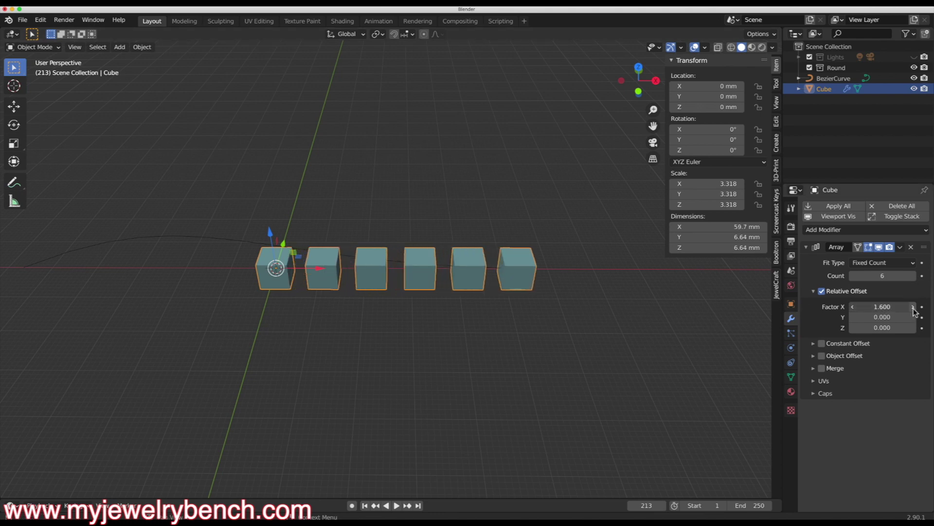
left_click(913, 308)
left_click(914, 307)
left_click(913, 308)
left_click(913, 308)
scroll(443, 316, "down", 2)
scroll(259, 275, "down", 2)
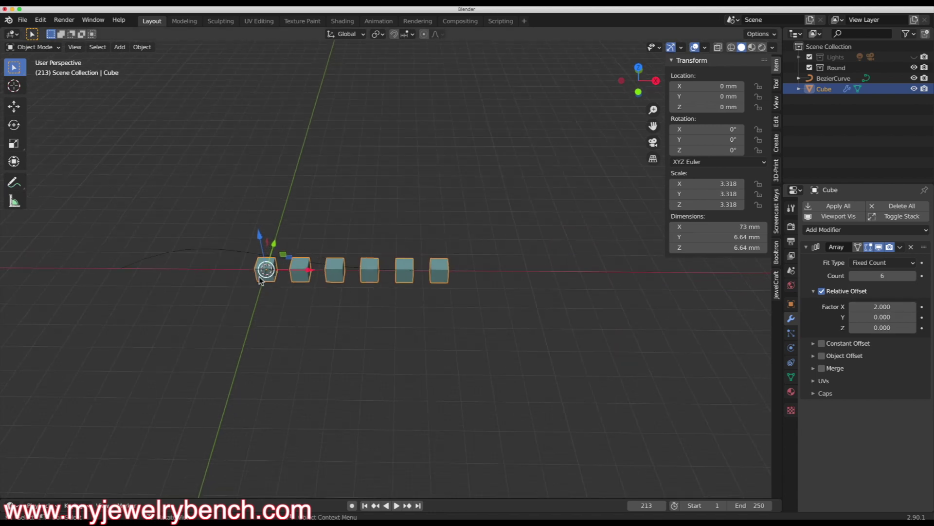
Step: Check the array's original cube in Edit Mode and return to Object Mode
key("Tab")
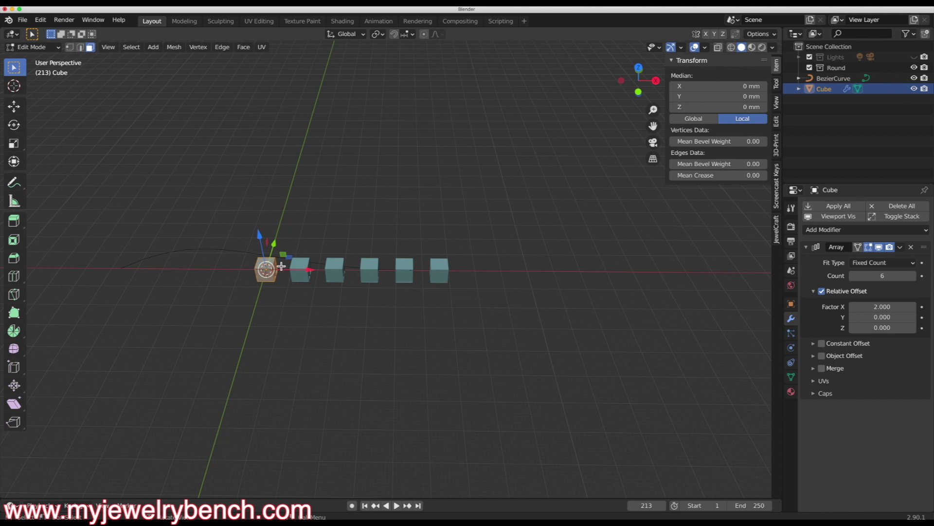
scroll(263, 282, "up", 3)
key("Tab")
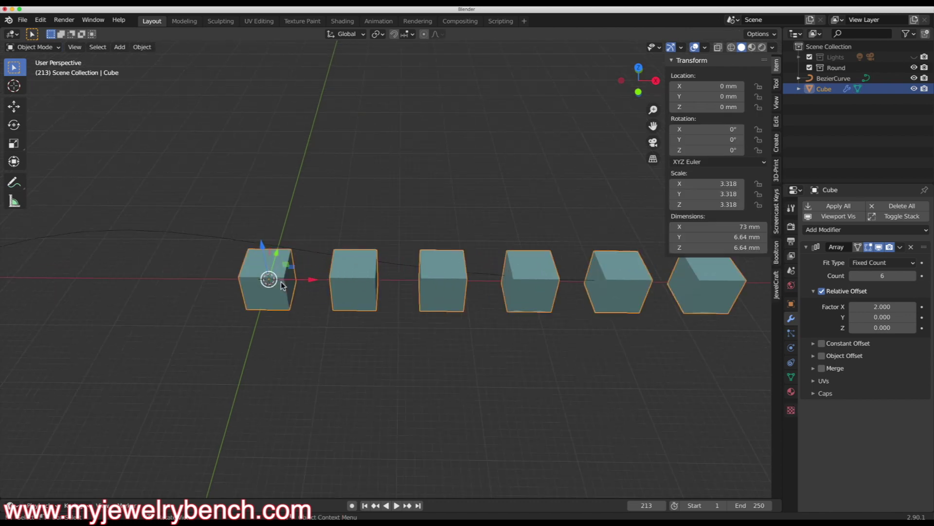
Step: Add a Curve modifier to the arrayed cube with BezierCurve as its curve object
scroll(235, 297, "down", 3)
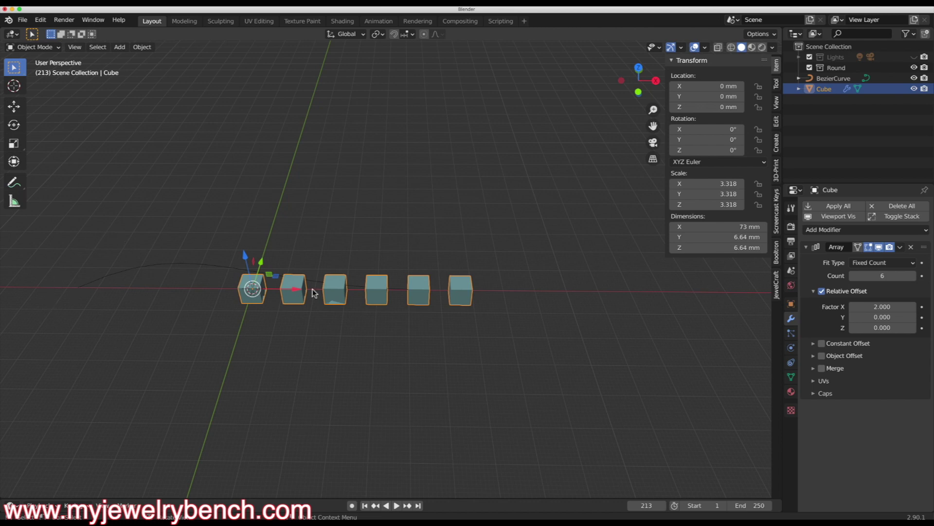
key("alt+a")
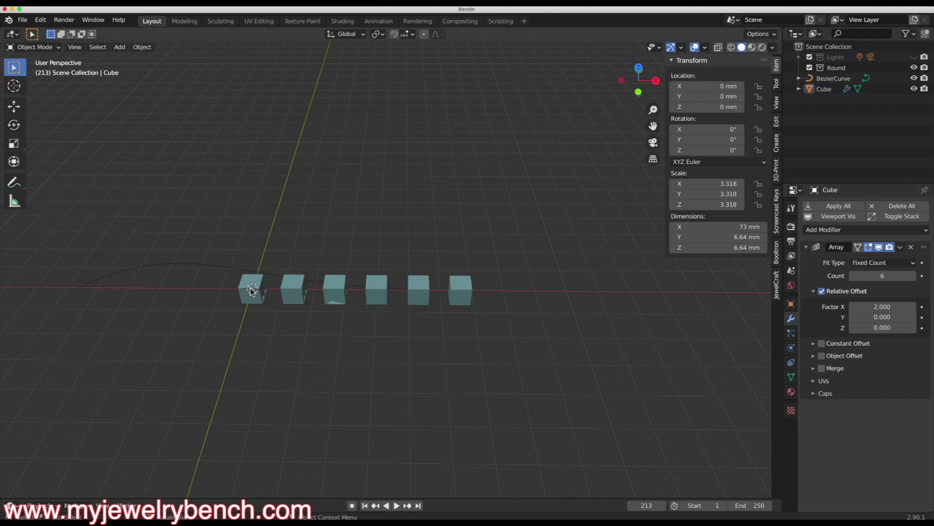
left_click(252, 289)
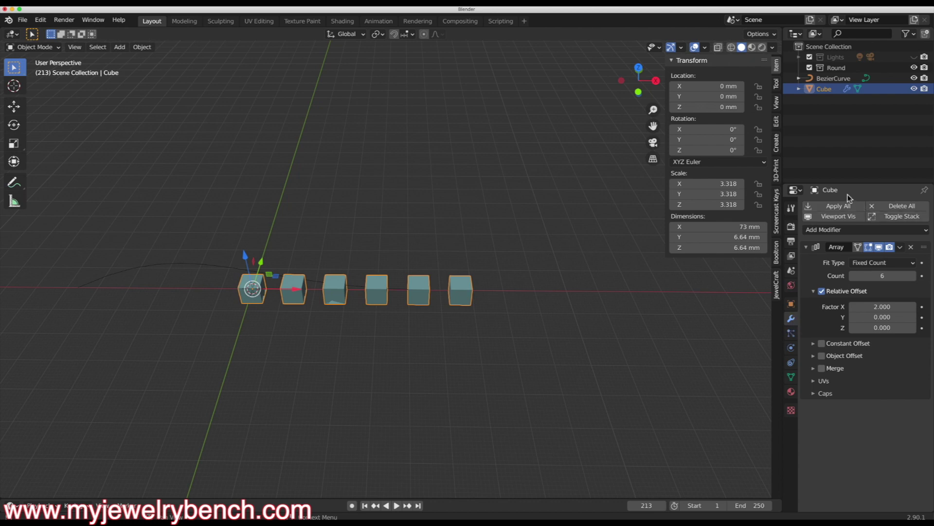
left_click(844, 231)
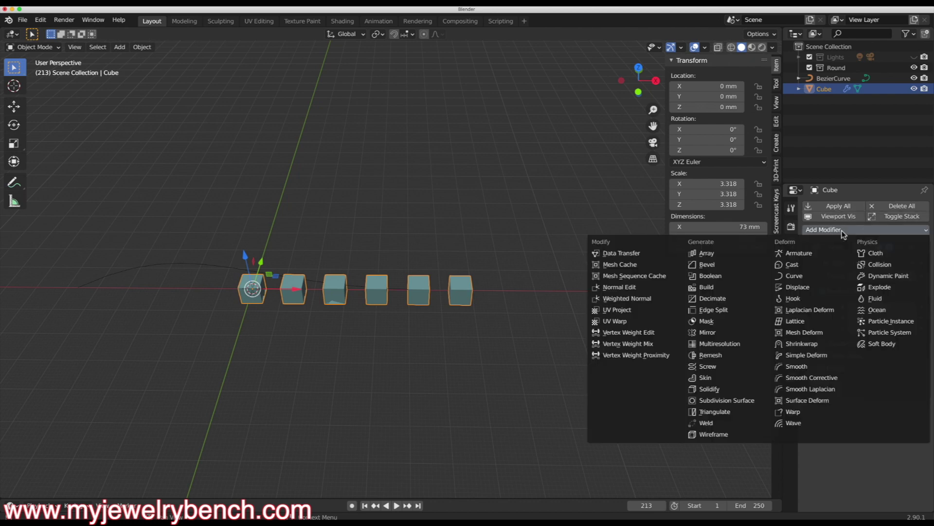
left_click(802, 275)
left_click(871, 423)
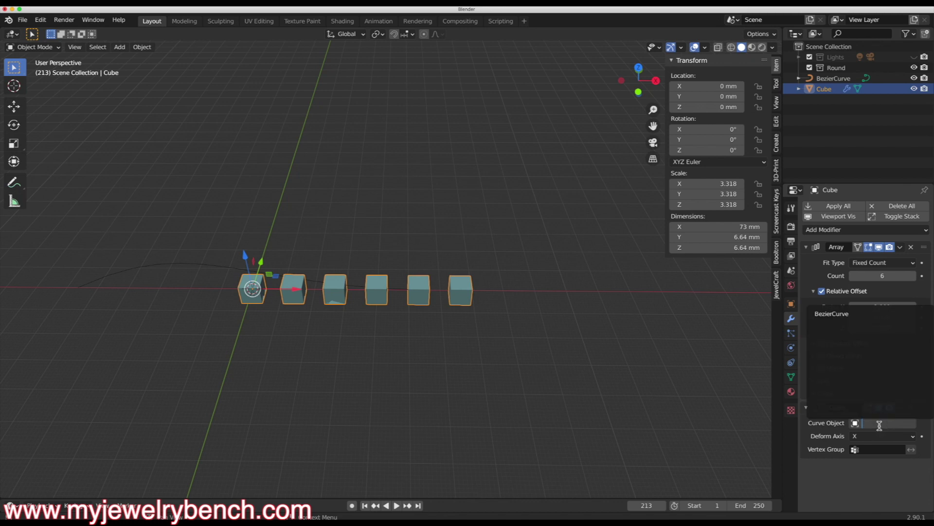
left_click(839, 313)
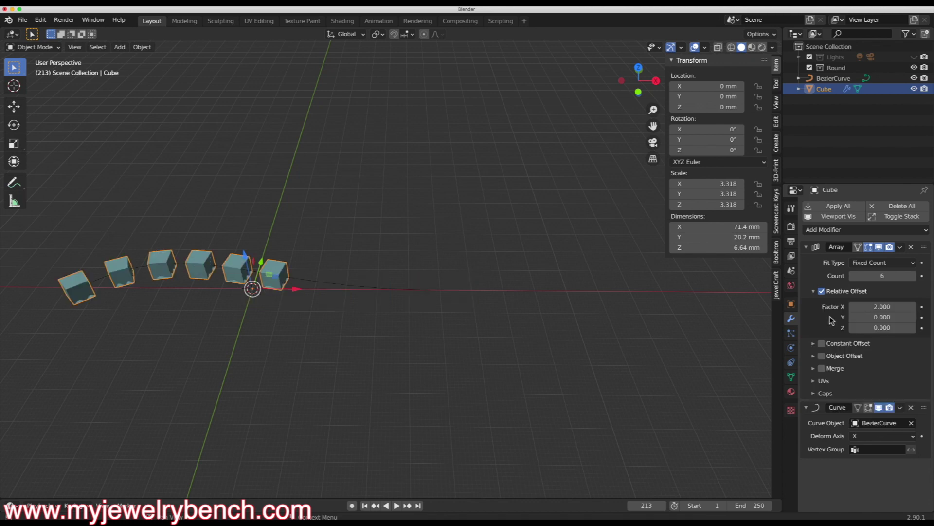
Step: Examine from the top view how the arrayed cubes follow and deform along the Bezier curve
scroll(264, 288, "down", 2)
key("KP_7")
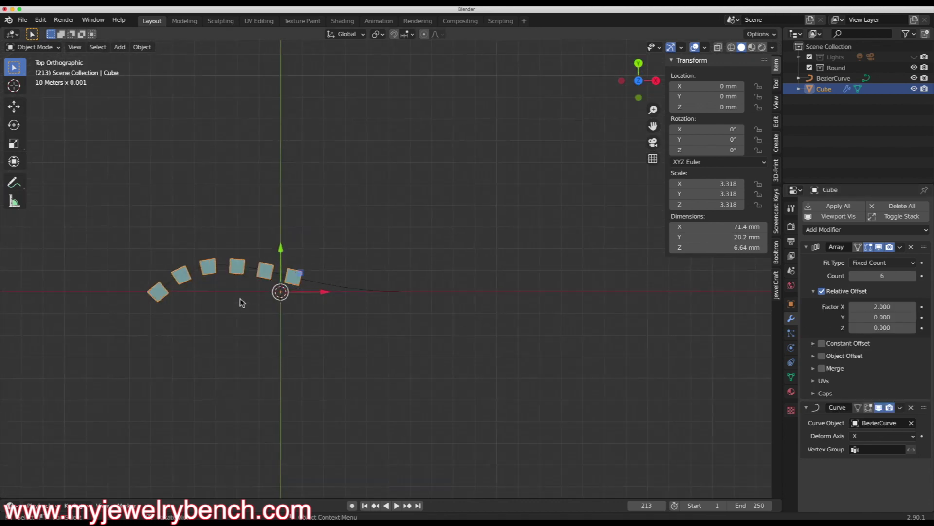
scroll(137, 282, "up", 4)
scroll(352, 315, "down", 2)
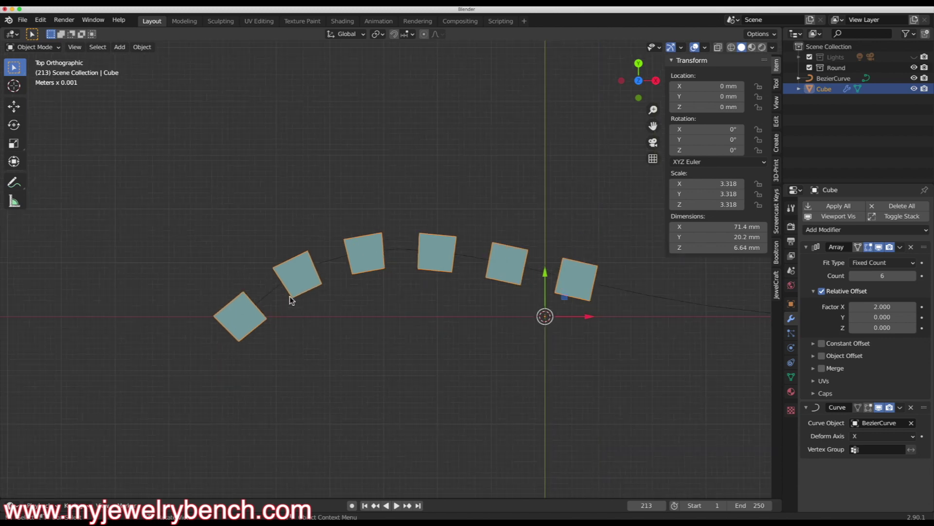
scroll(253, 308, "up", 2)
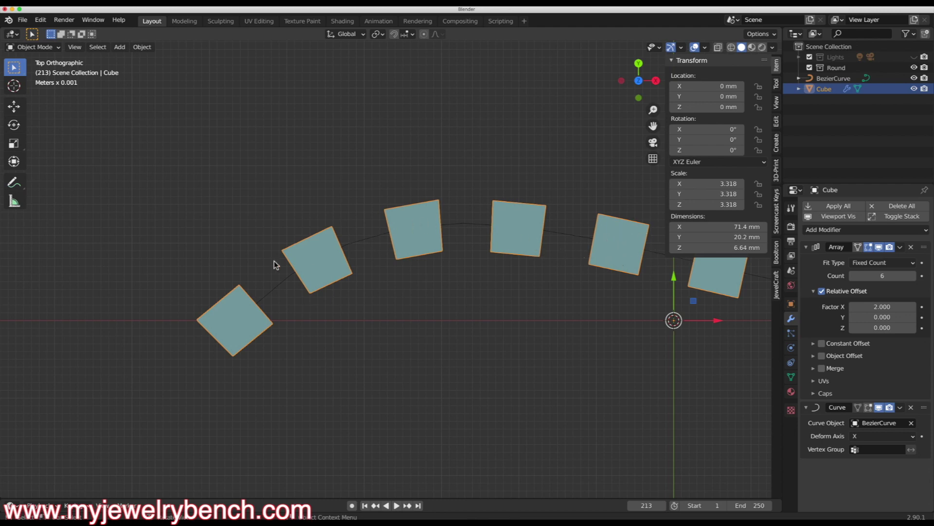
scroll(104, 329, "down", 2)
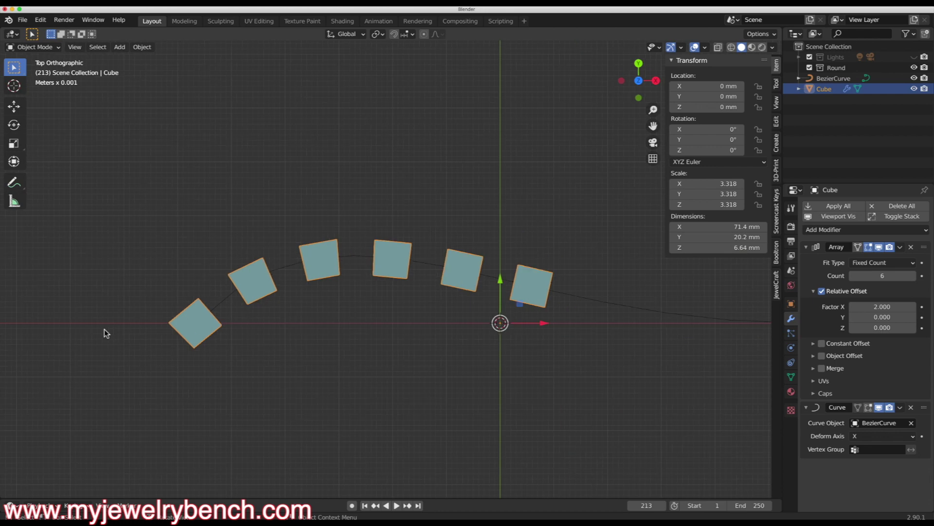
scroll(167, 327, "up", 1)
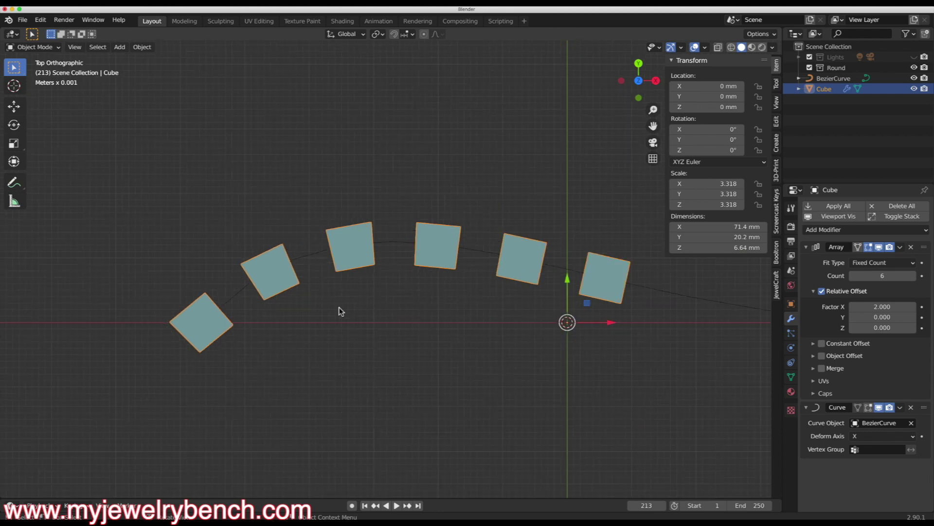
scroll(355, 314, "down", 1)
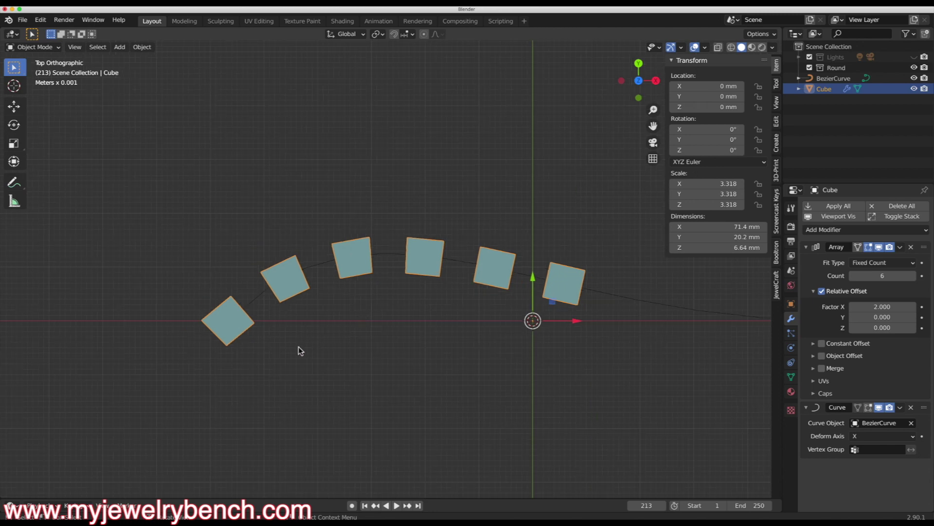
Step: Undo the Curve modifier and the array spacing changes, and remove the Array modifier so only the single cube remains
key("ctrl+z")
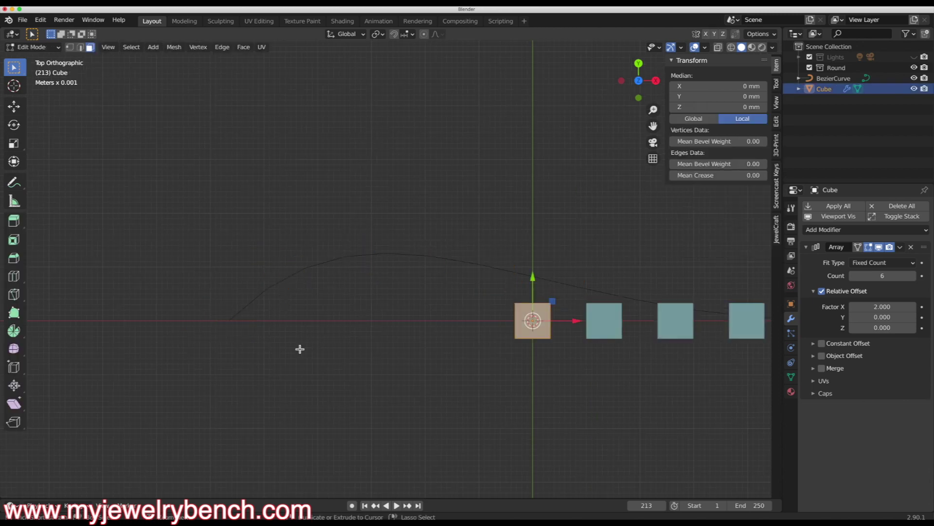
key("ctrl+z")
key("ctrl+z")
key("ctrl+z")
key("ctrl+z")
key("ctrl+z")
key("ctrl+z")
key("ctrl+z")
key("ctrl+z")
key("ctrl+z")
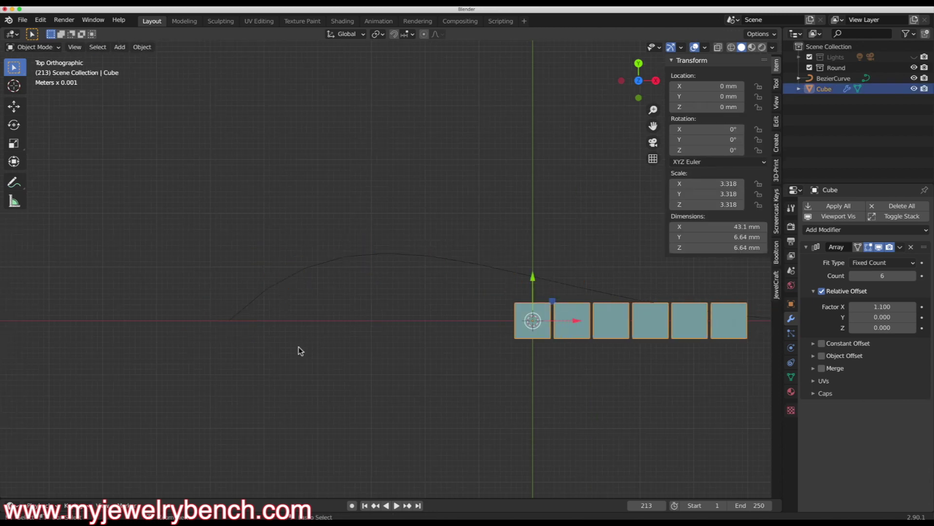
left_click(912, 246)
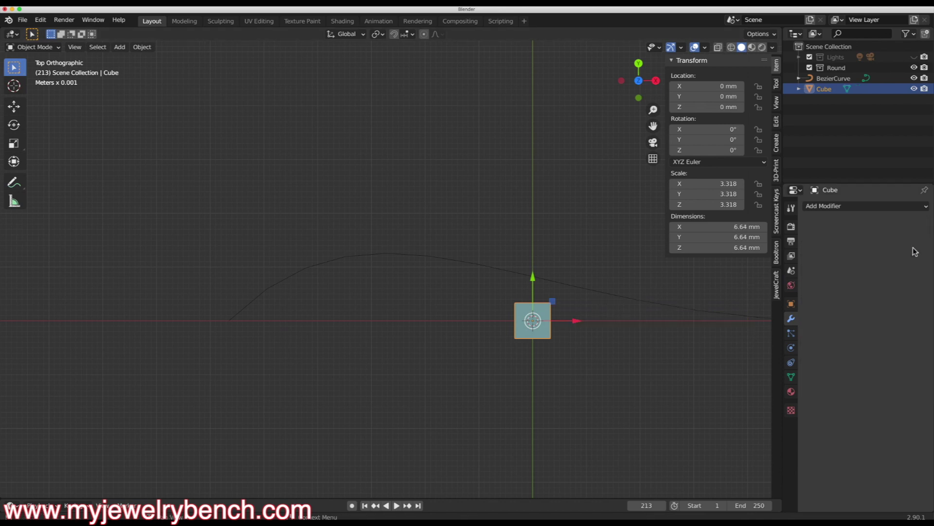
Step: Distribute the cube along the Bezier curve with JewelCraft's Distribute on Curve, keeping the curve as the active object
scroll(166, 328, "down", 2)
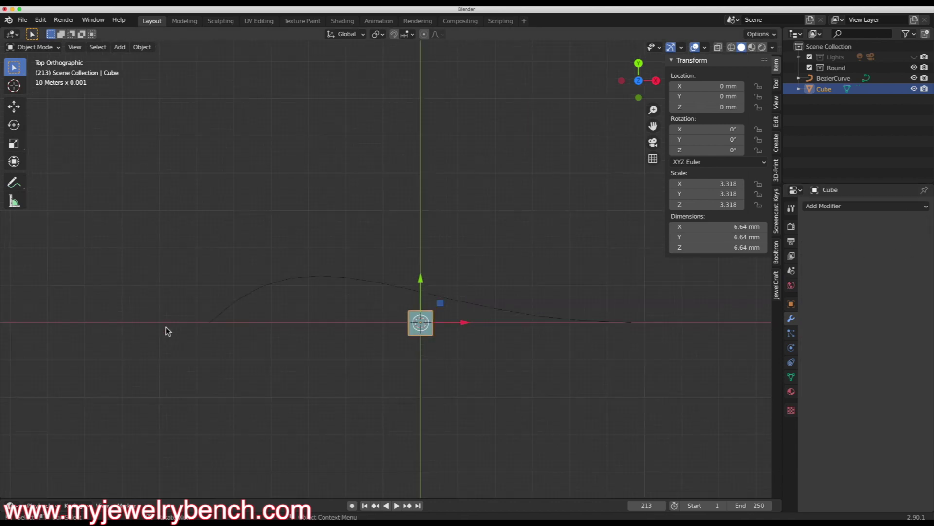
scroll(422, 341, "up", 2)
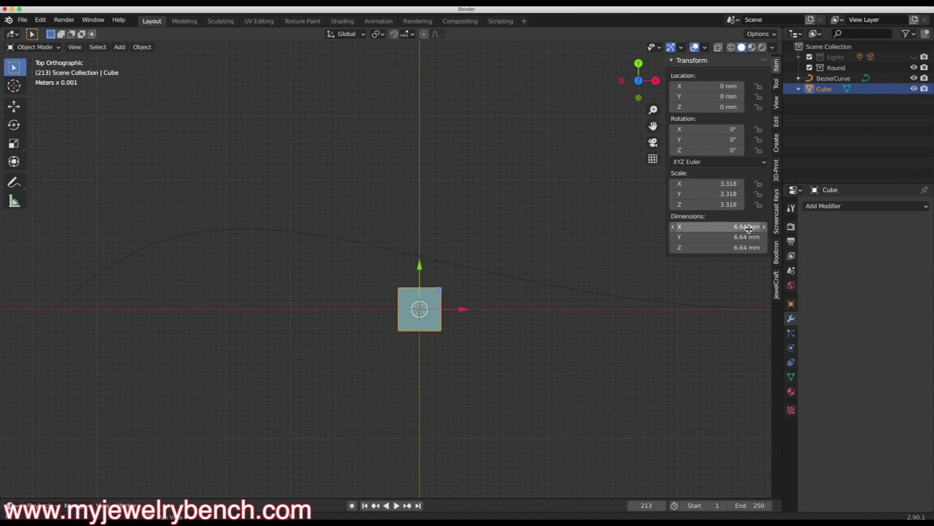
left_click(777, 281)
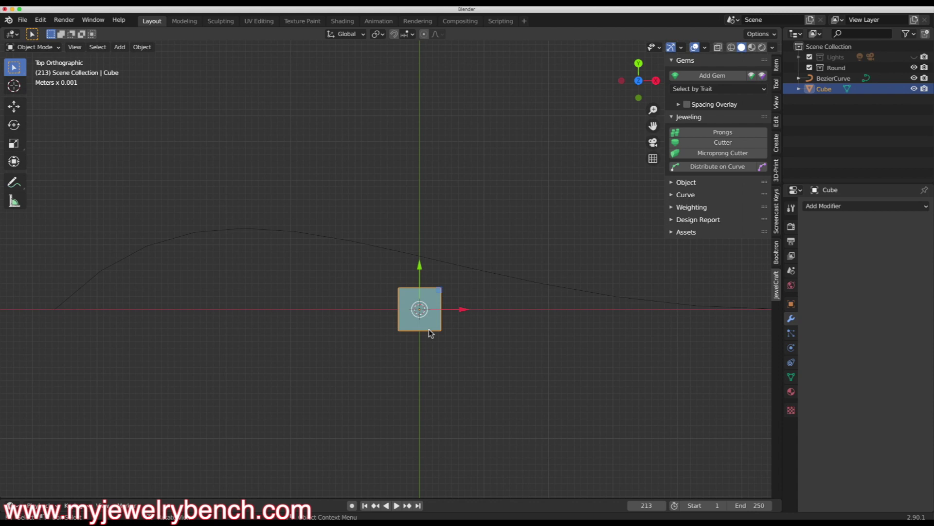
left_click(513, 279, "shift")
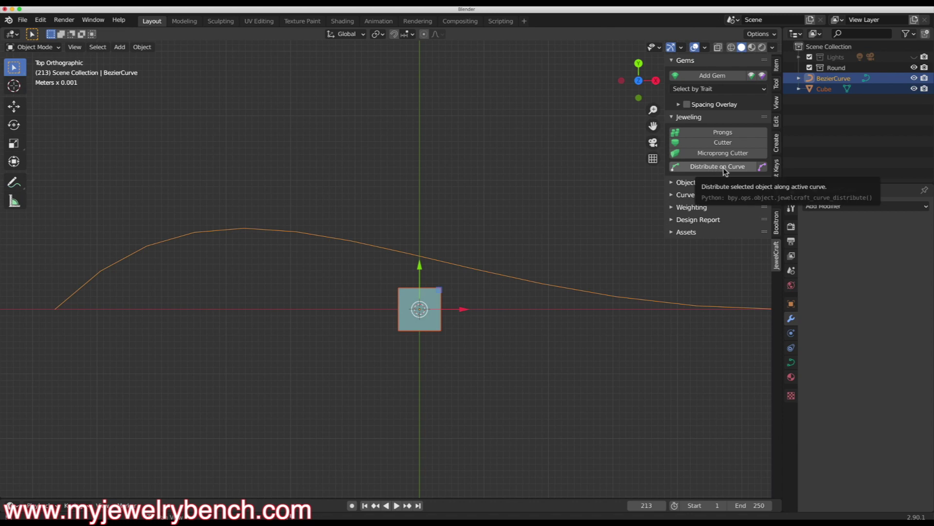
left_click(710, 168)
scroll(253, 373, "down", 3)
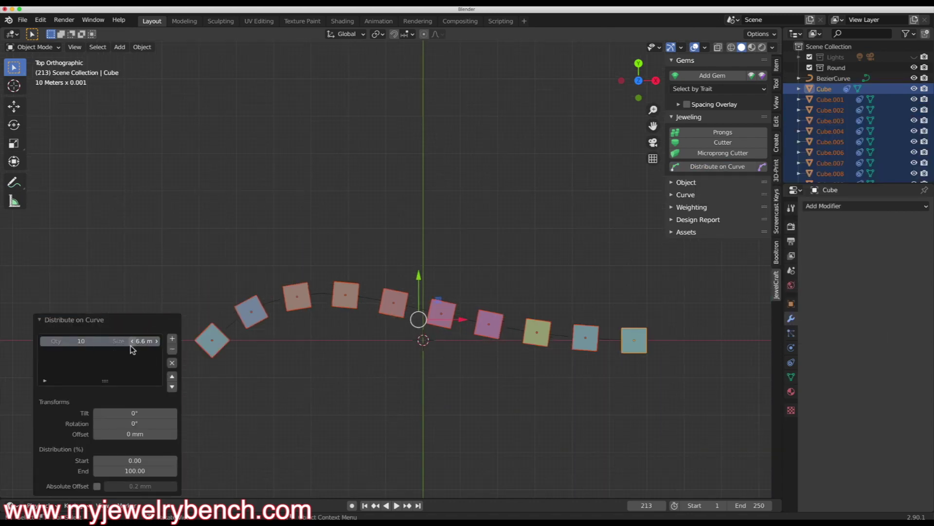
Step: Reduce the quantity of cubes distributed on the curve to 6
left_click(69, 341)
left_click(69, 341)
left_click(69, 341)
left_click(70, 341)
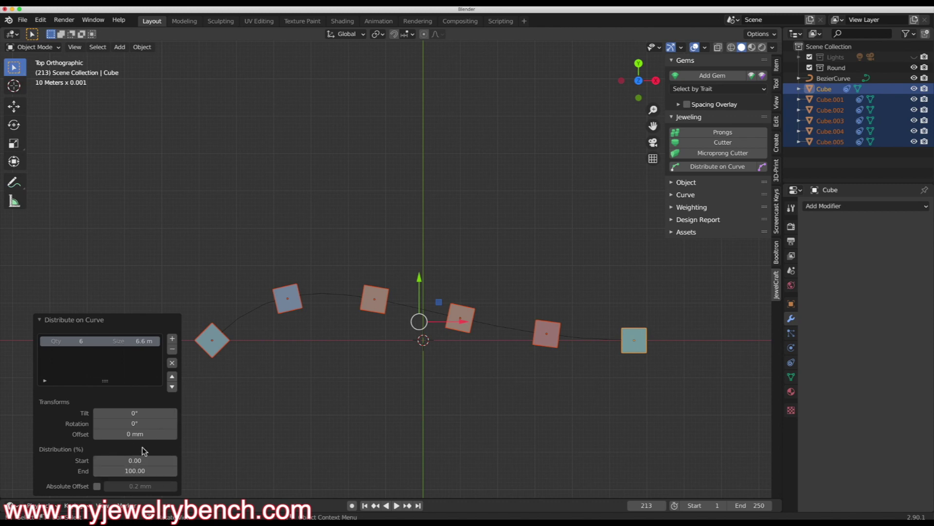
Step: Try tilting the distributed cubes and reset the tilt to 0°
mouse_move(134, 413)
left_mouse_down()
mouse_move(115, 413)
mouse_move(144, 419)
left_mouse_up()
double_click(146, 413)
type("0")
key("Return")
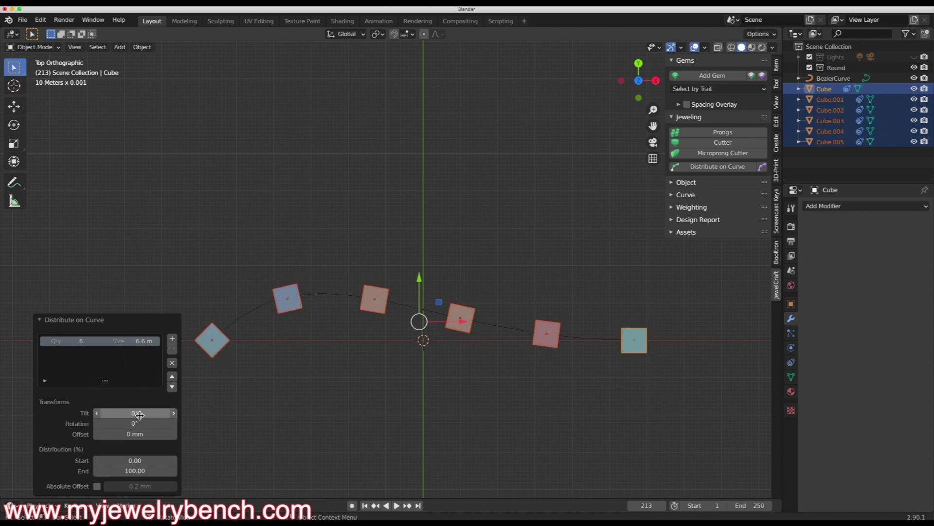
Step: Set the distribution start to 31.85% and end to 81.80%, and reset the trial rotation to 0°
mouse_move(135, 423)
left_mouse_down()
mouse_move(157, 423)
mouse_move(143, 423)
left_mouse_up()
left_click_drag(132, 461, 154, 460)
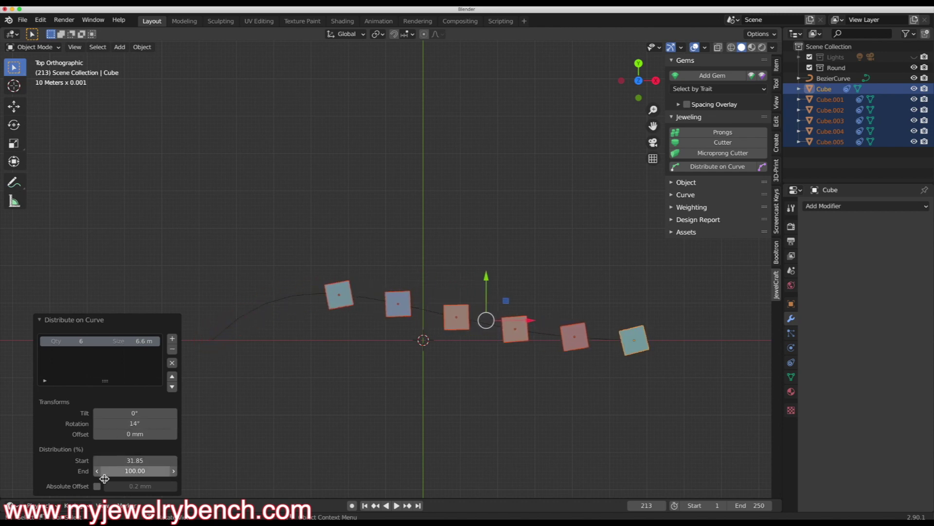
left_click(134, 424)
type("0")
key("Return")
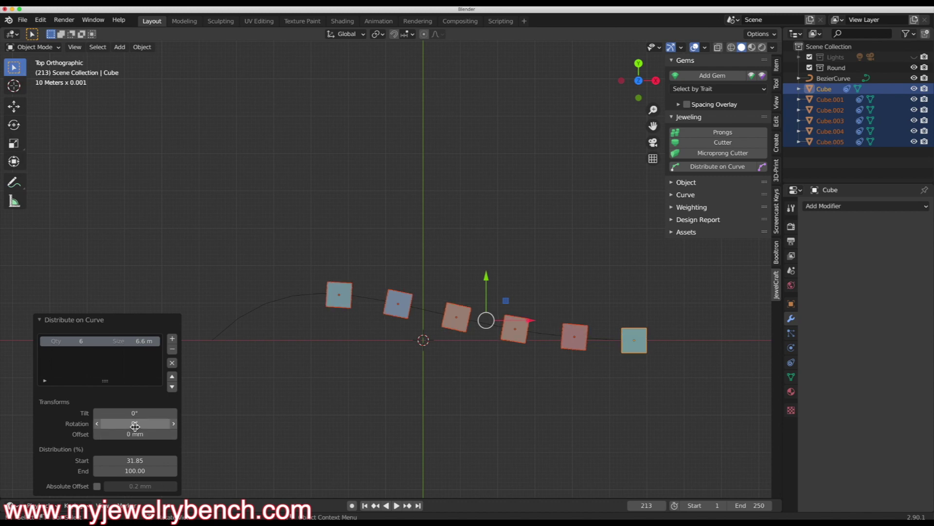
left_click_drag(155, 471, 142, 470)
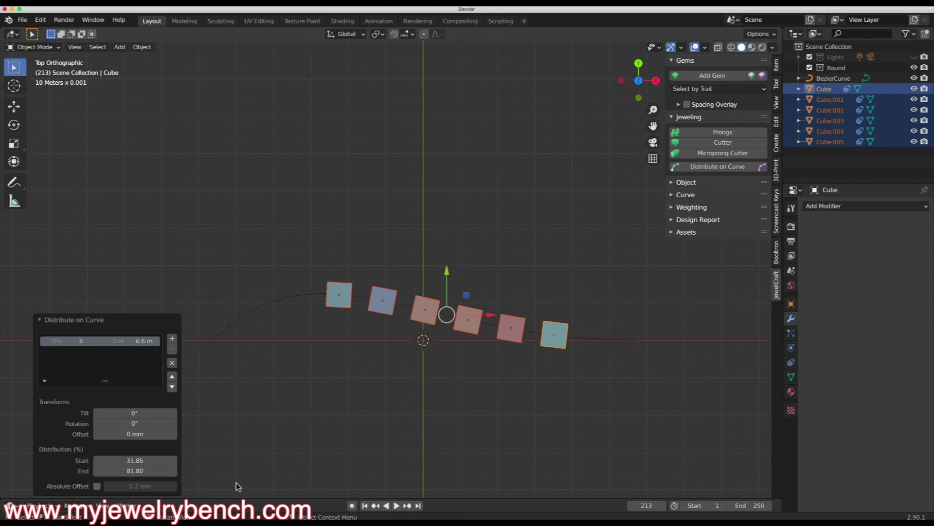
Step: Reshape the Bezier curve in Edit Mode by moving the upper handle of its first control point to about X 39 mm, Y 53 mm
scroll(455, 337, "up", 4)
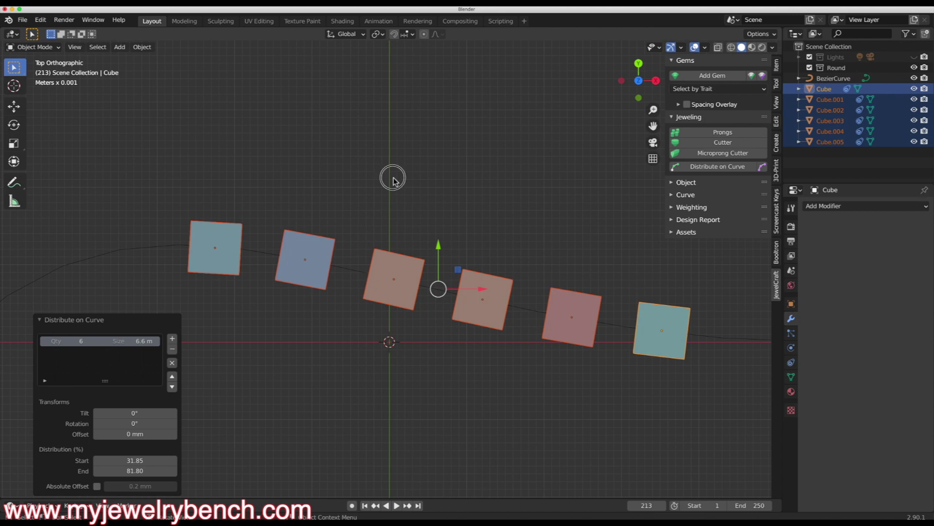
left_click(384, 210)
left_click(365, 276)
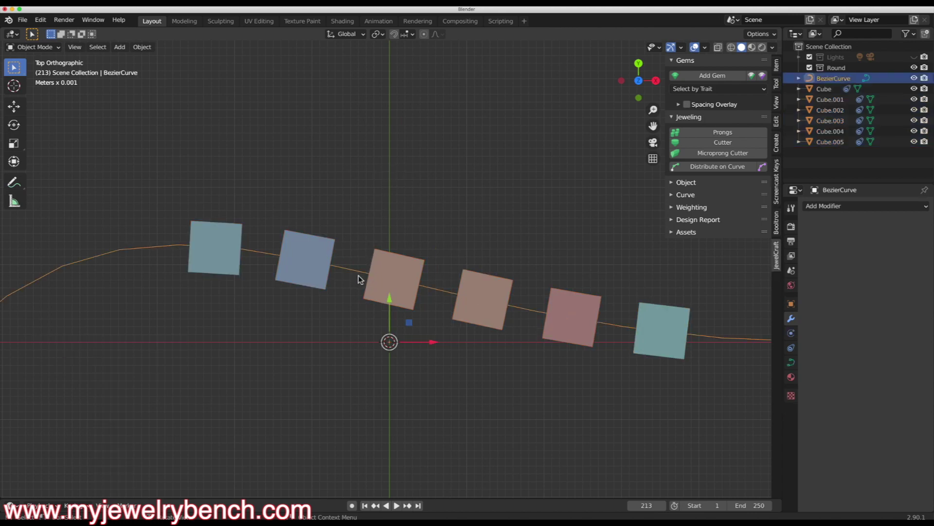
key("Tab")
scroll(294, 339, "down", 3)
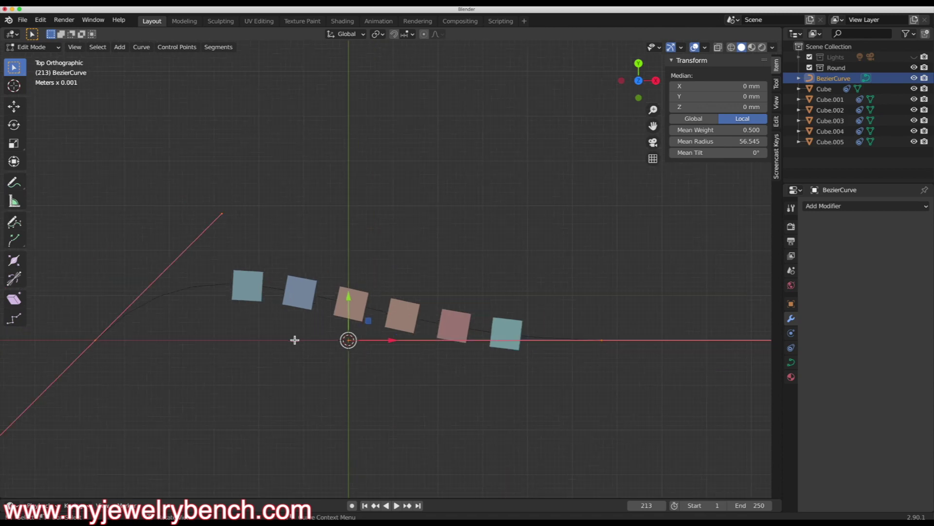
left_click(222, 214)
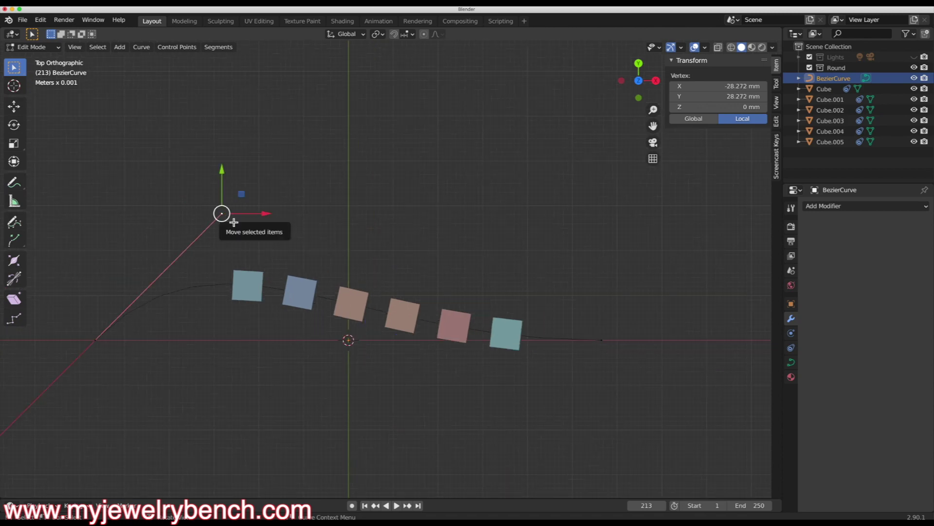
left_click_drag(234, 222, 533, 110)
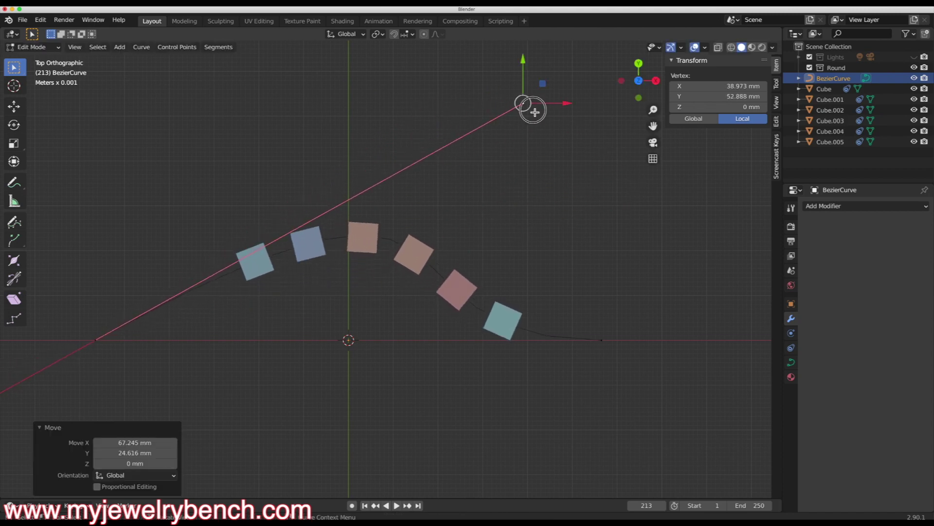
key("Tab")
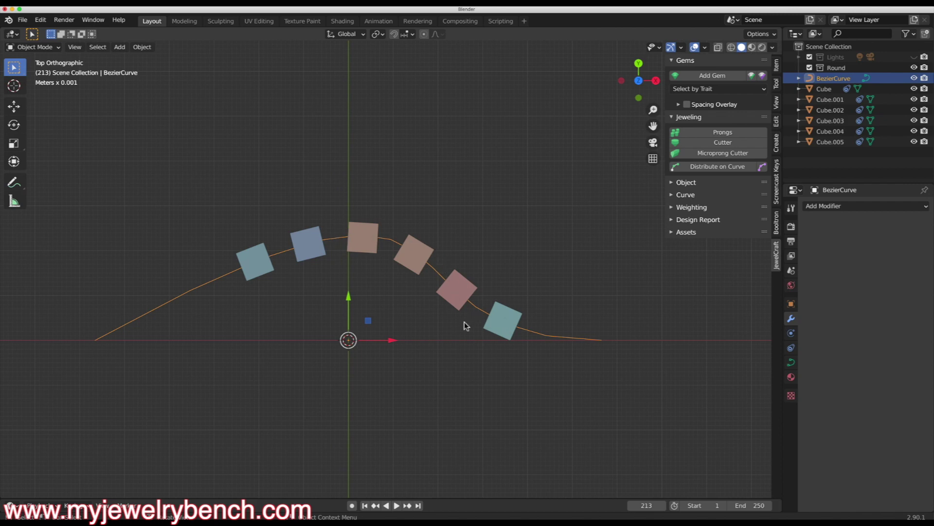
Step: Select the distributed cubes one at a time and inspect the row along the reshaped curve from several angles
left_click(506, 324)
left_click(407, 257)
left_click(362, 229)
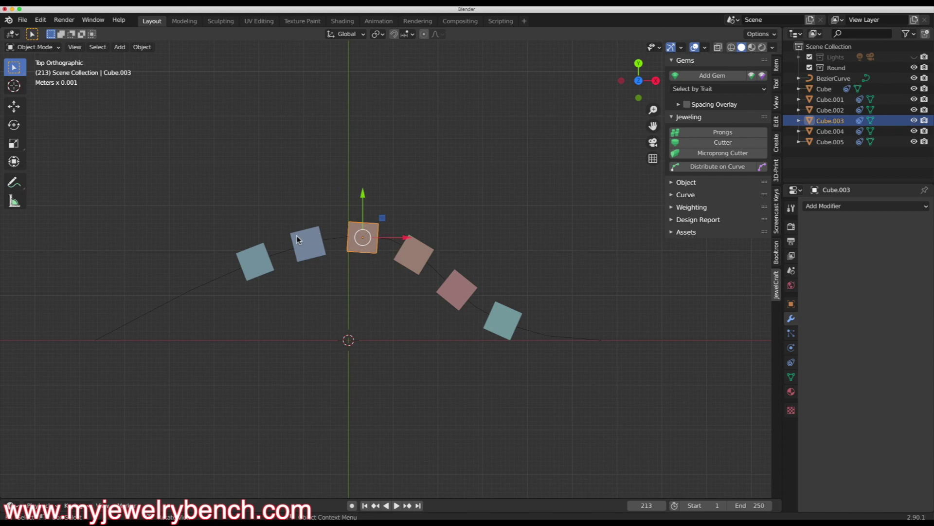
left_click(298, 240)
left_click(266, 263)
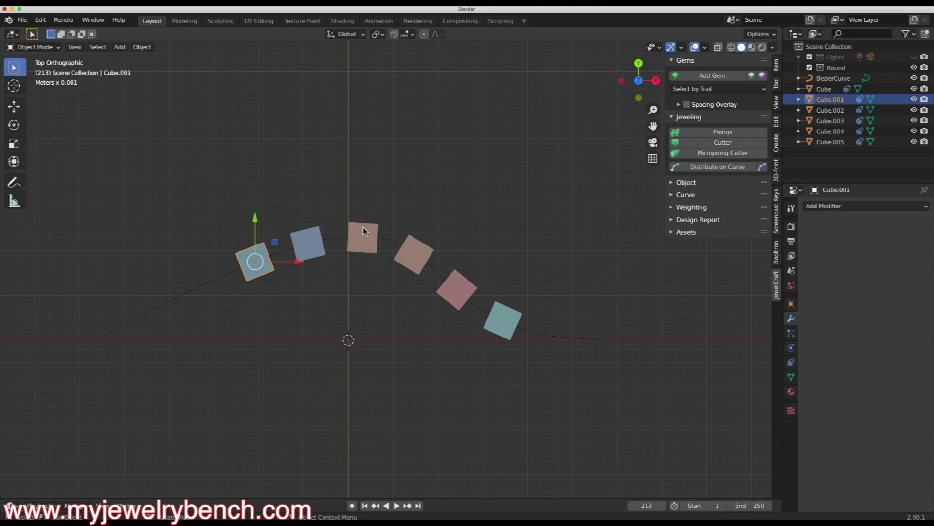
middle_click_drag(439, 387, 340, 325)
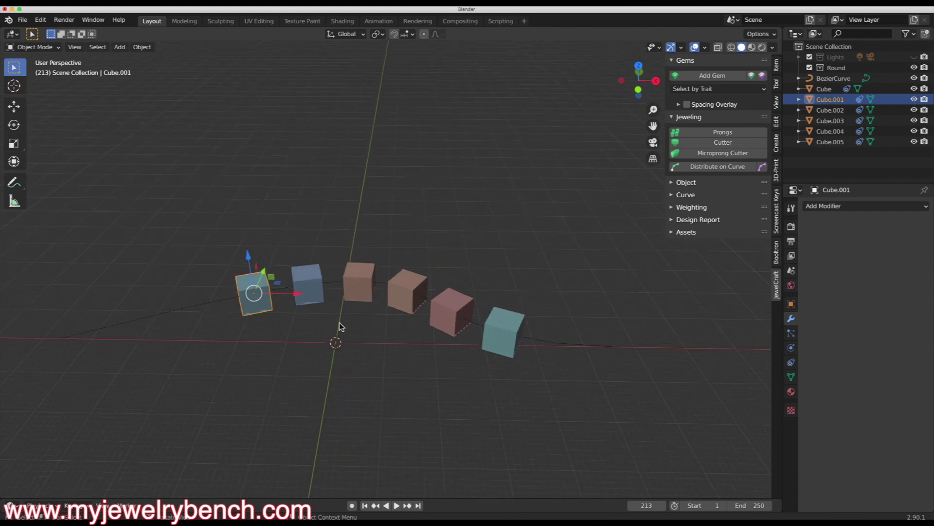
middle_click_drag(385, 290, 398, 288)
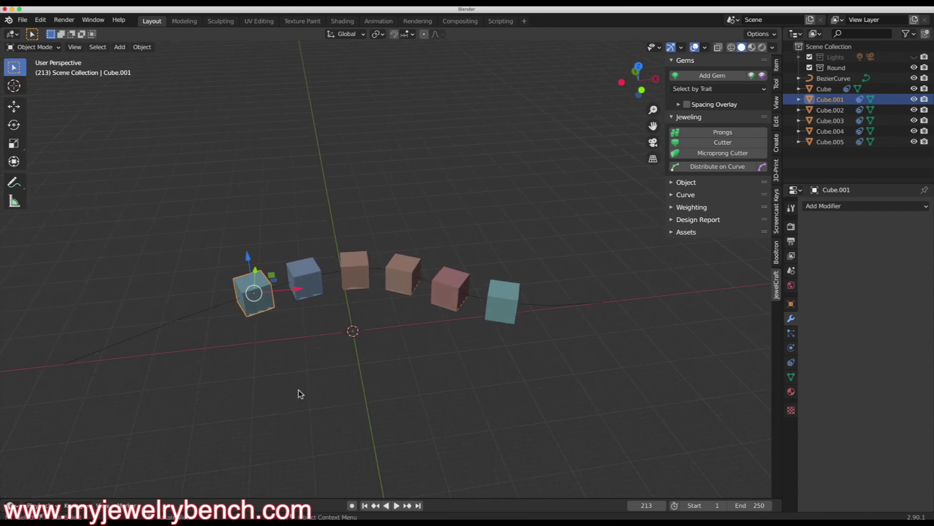
middle_click_drag(440, 299, 384, 328)
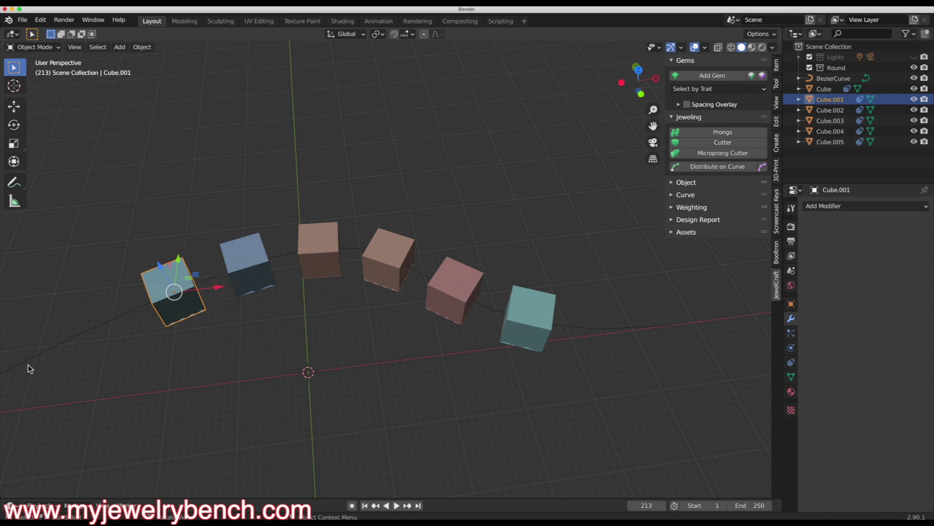
middle_click_drag(691, 330, 351, 388)
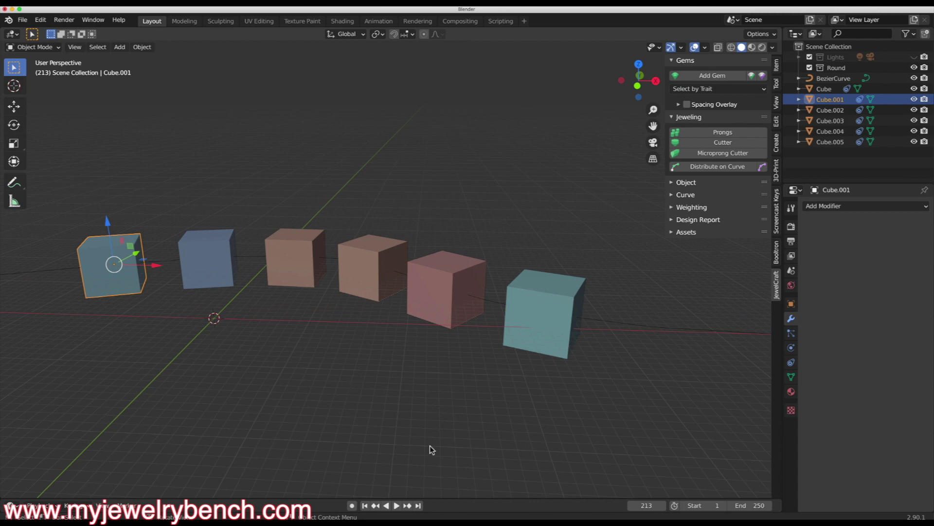